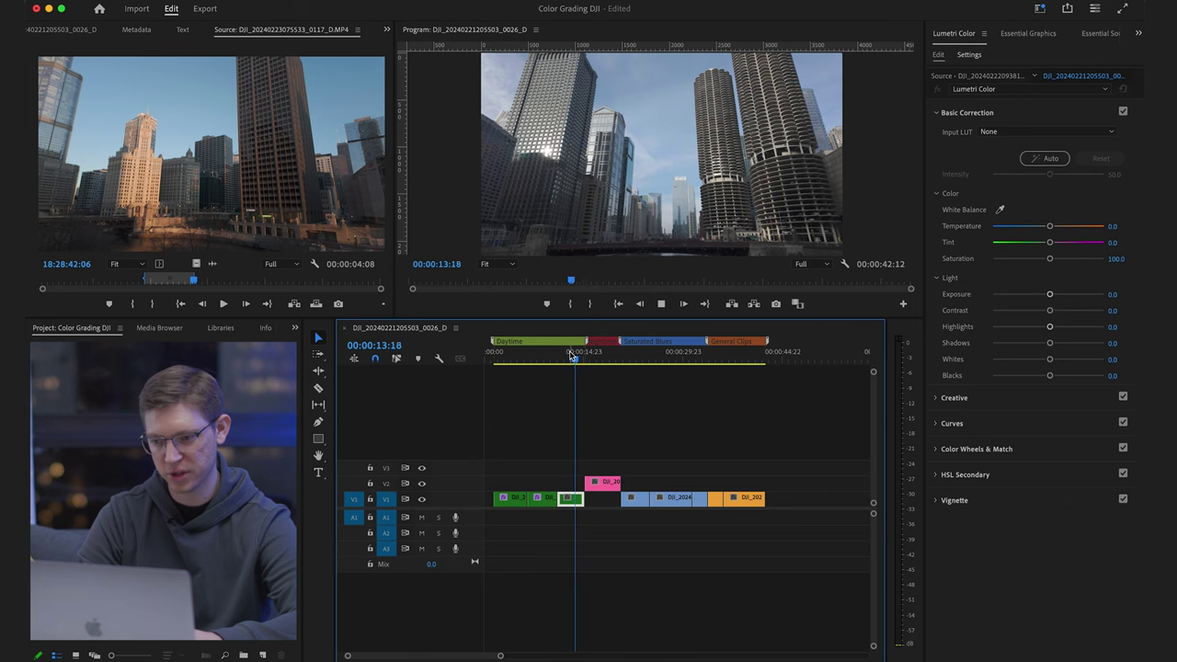
- Set the Temperature of the first Daytime clip to -5.0
key("space")
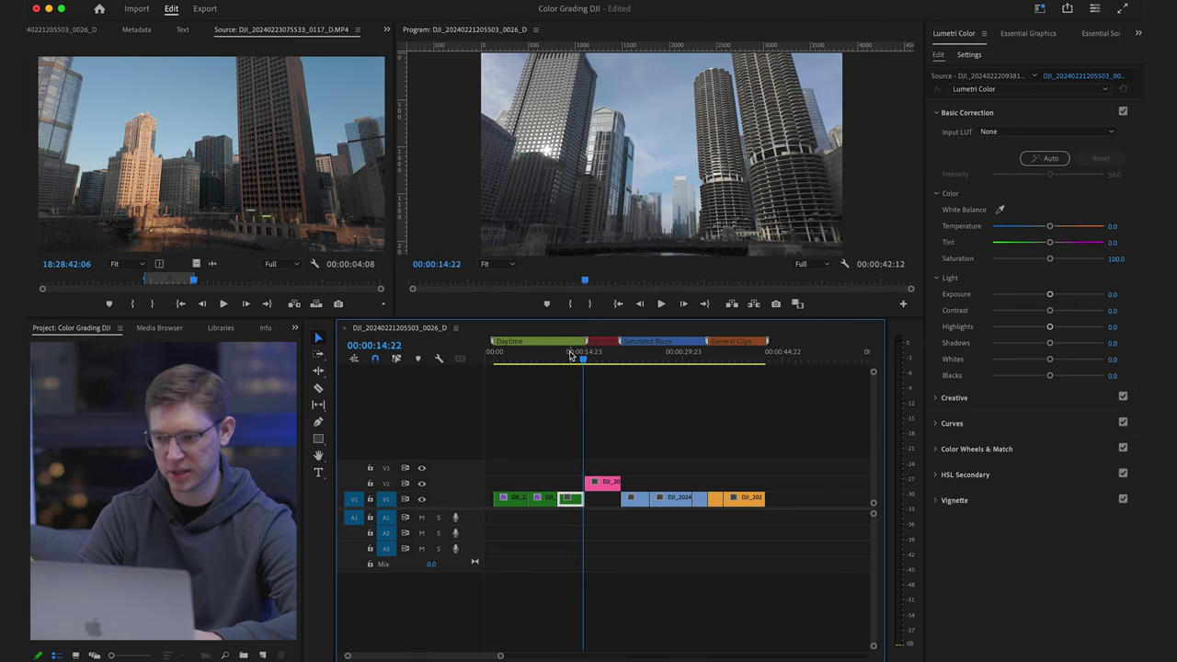
left_click(517, 358)
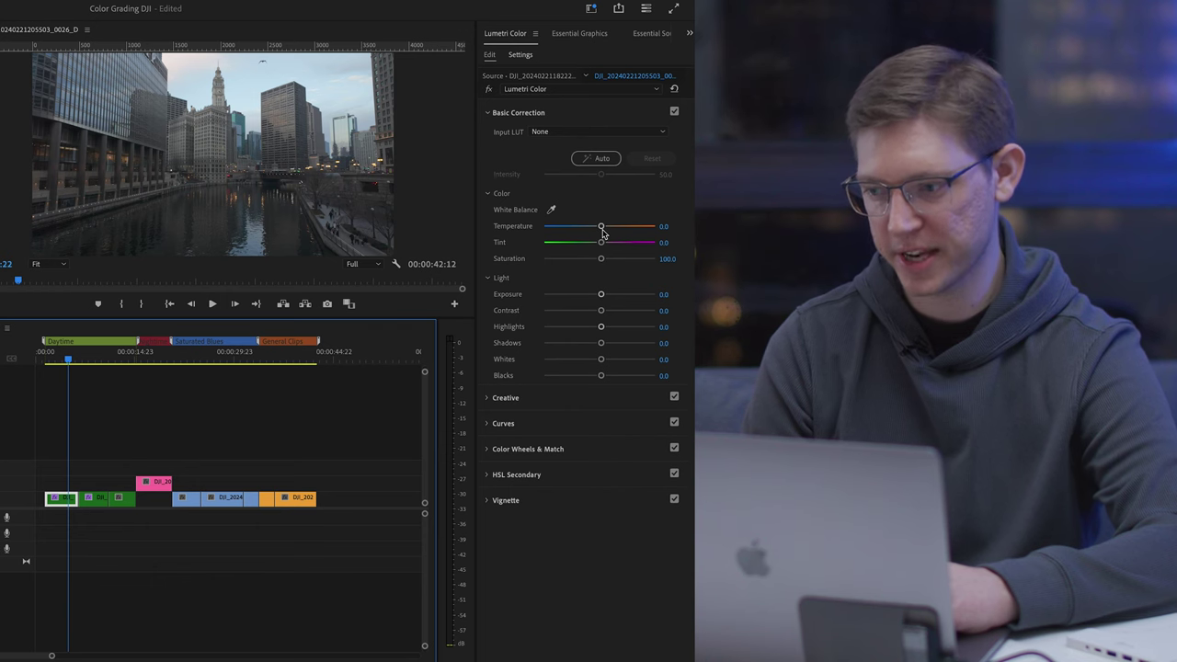
mouse_move(602, 231)
left_mouse_down()
mouse_move(625, 230)
mouse_move(587, 227)
left_mouse_up()
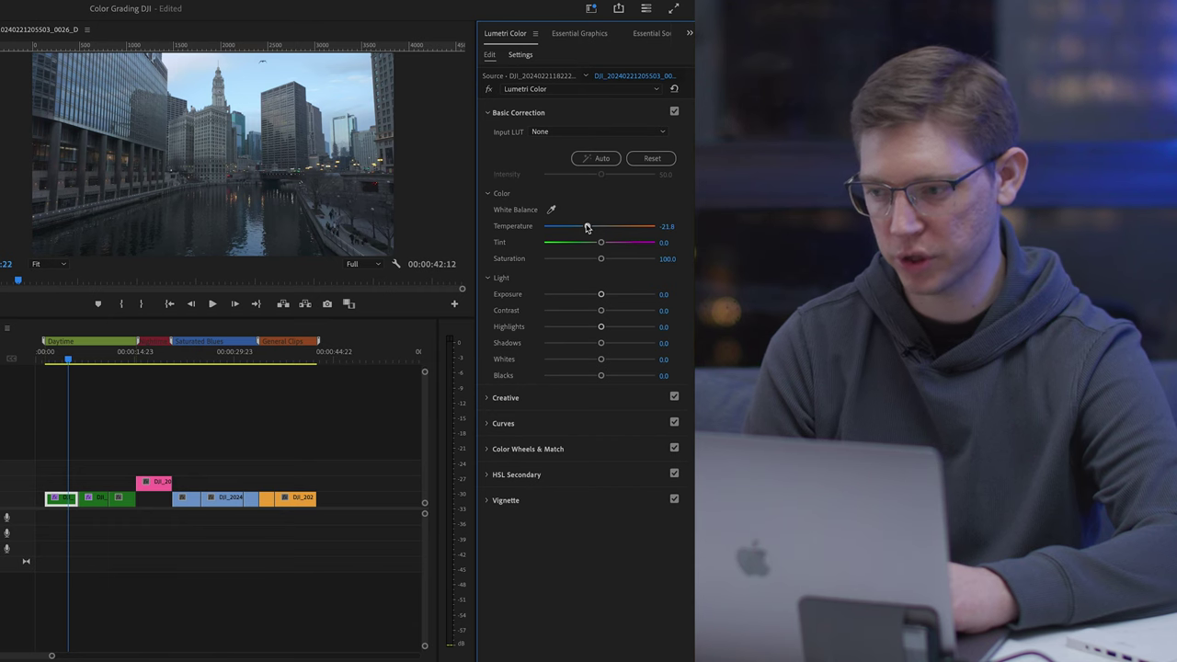
left_click_drag(587, 228, 600, 229)
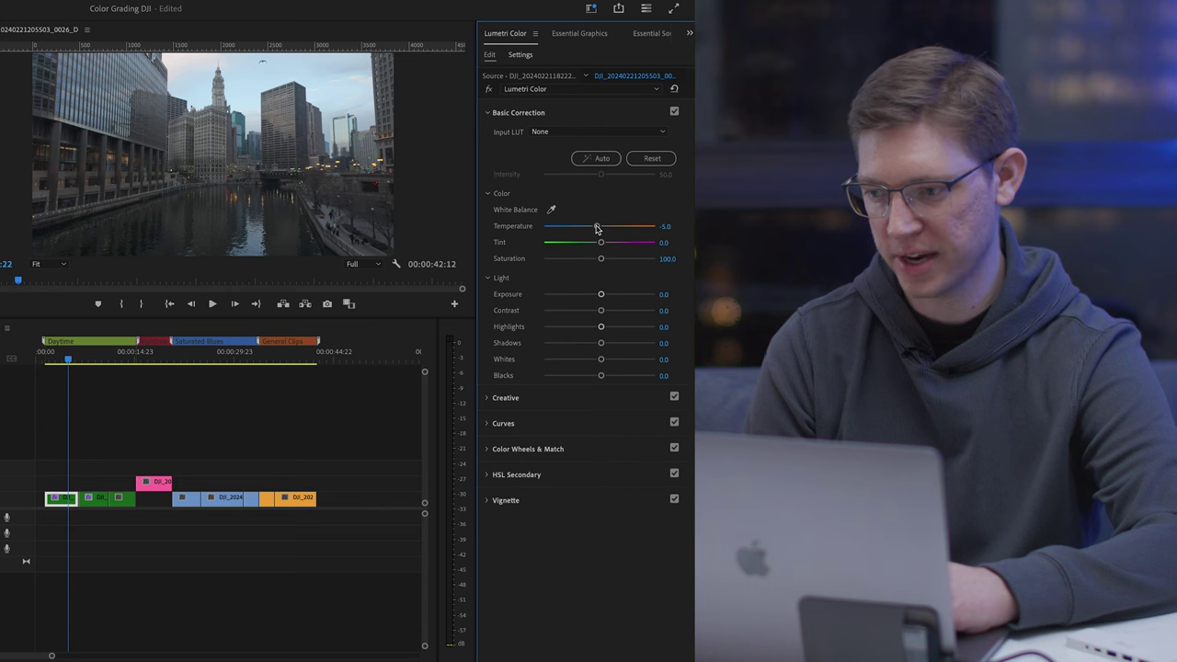
- Shape a gentle S-curve on the clip's master RGB curve, lowering the shadows and raising the upper midtones slightly
left_click(505, 424)
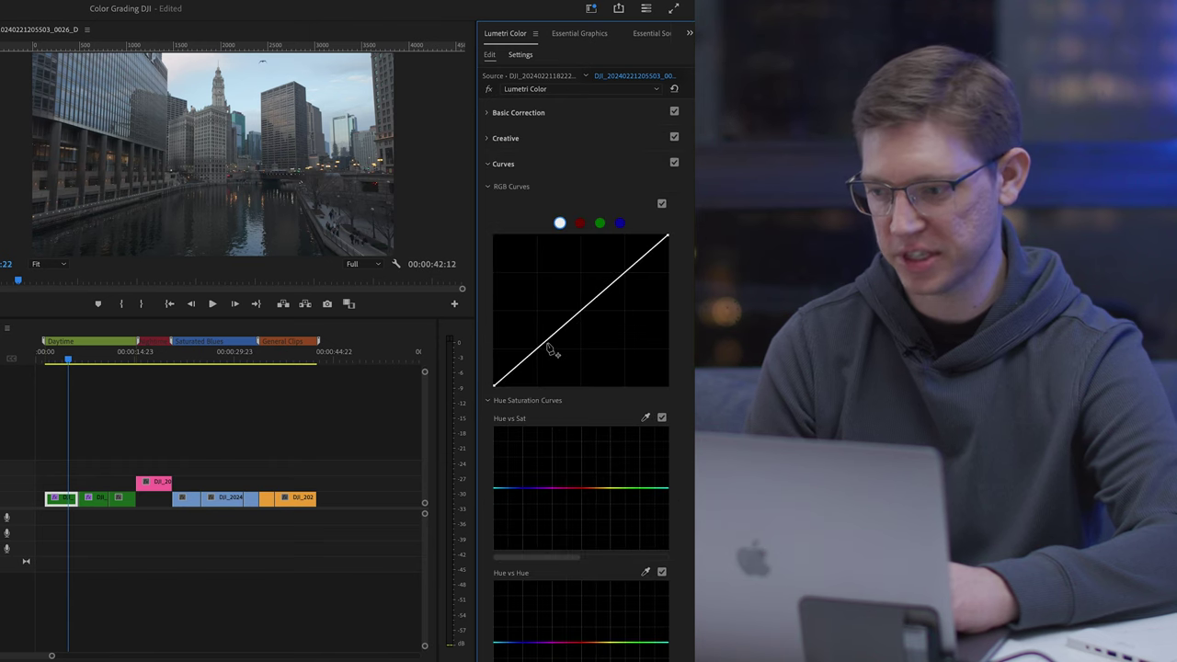
left_click_drag(544, 347, 548, 348)
left_click_drag(603, 303, 598, 297)
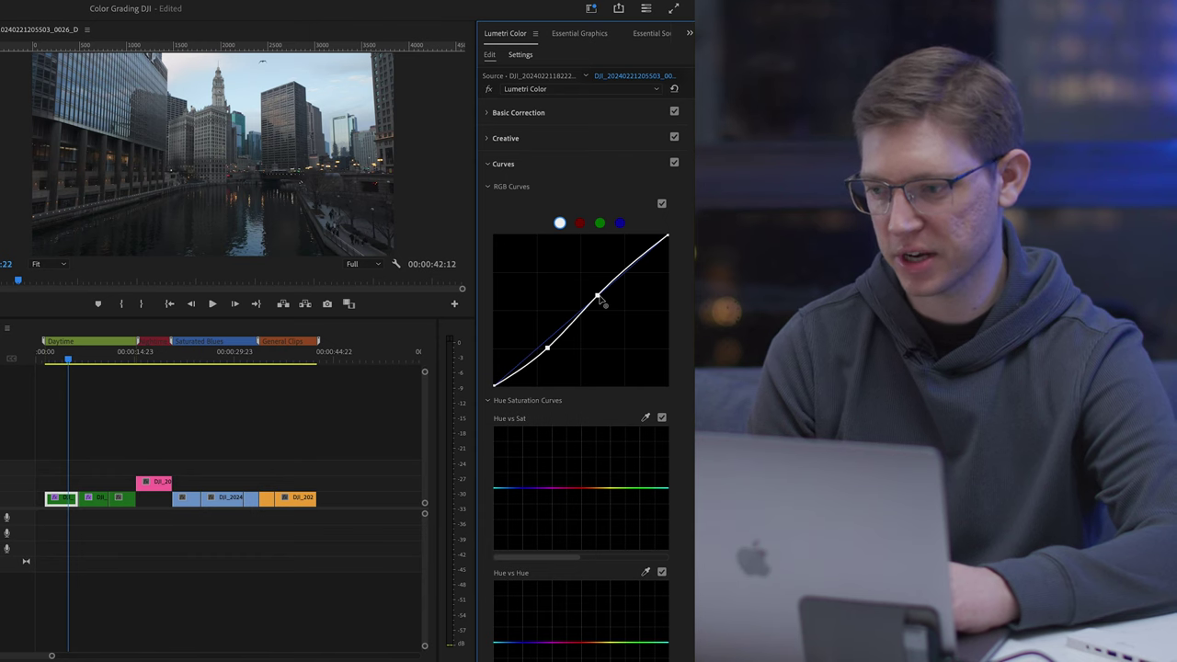
- Set the clip's Saturation to 131.8 and check the look on another frame of the same clip
left_click(541, 114)
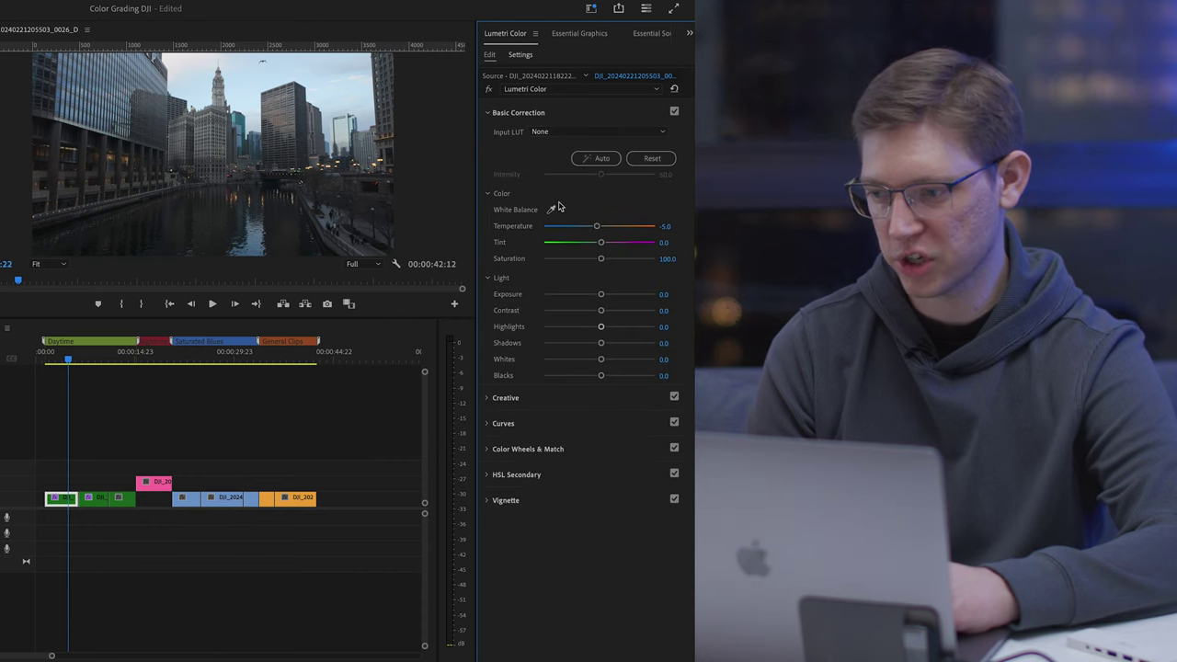
left_click_drag(606, 262, 613, 263)
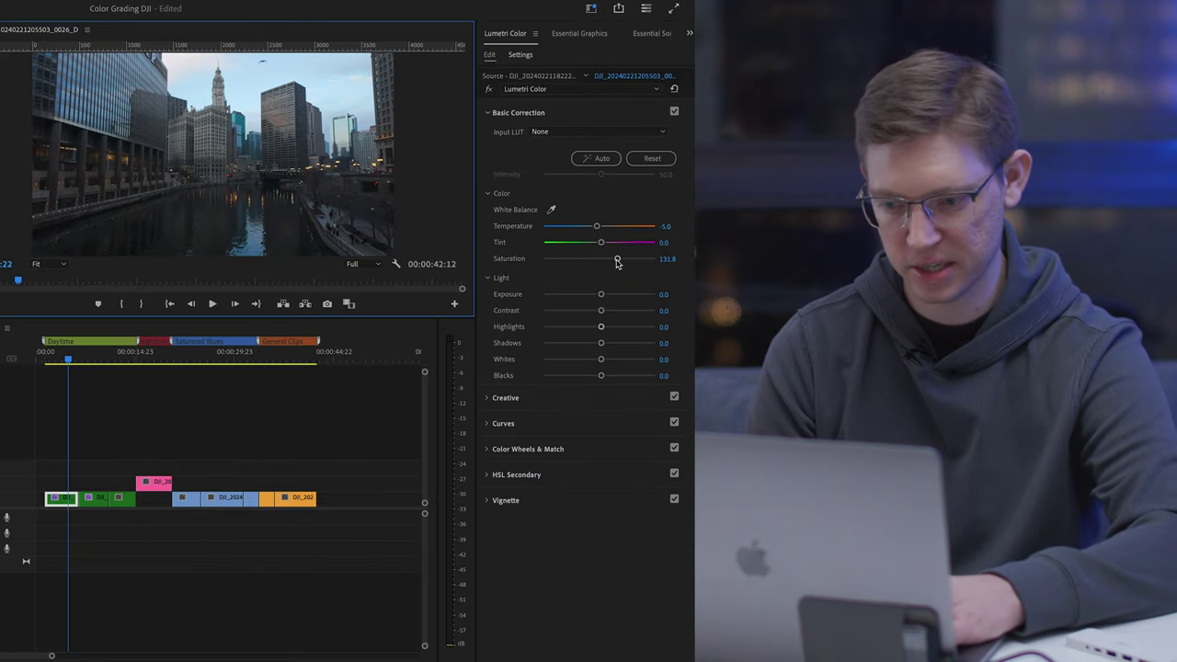
left_click(53, 357)
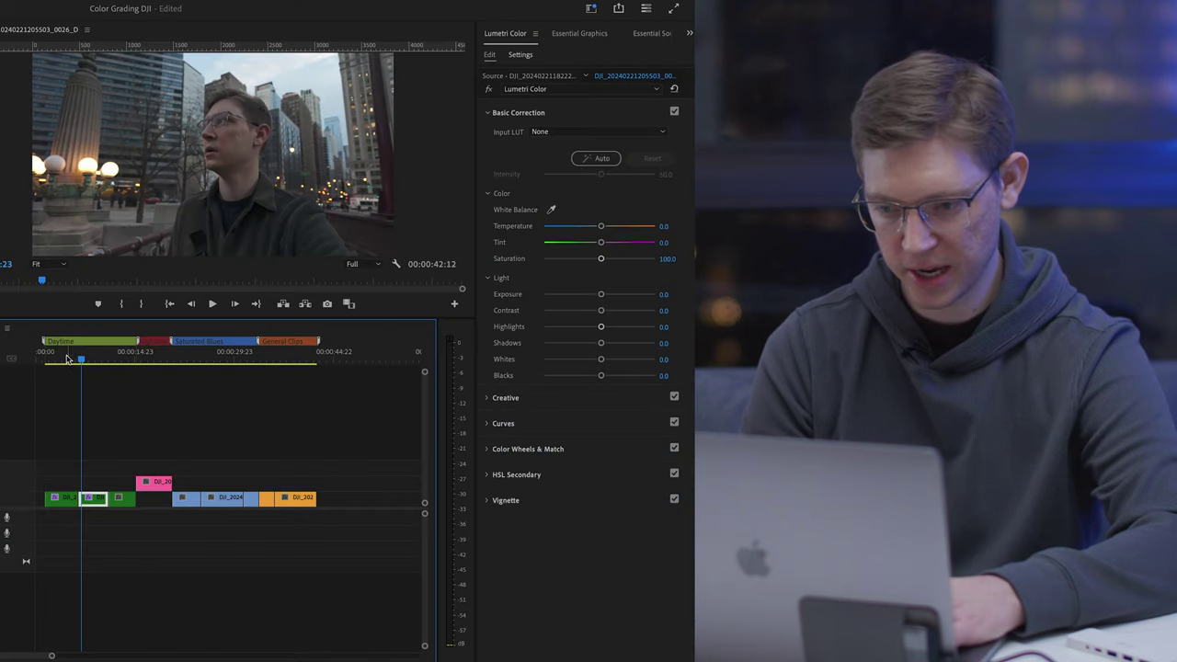
left_click(61, 359)
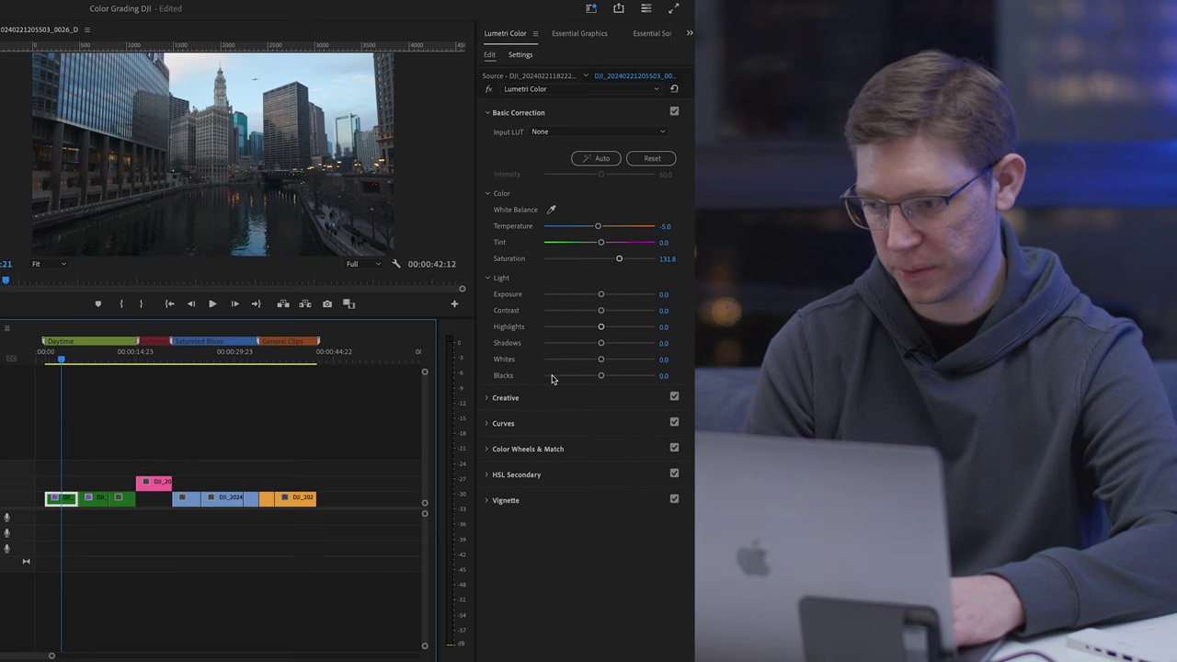
- Try to adjust the black point of the blue channel in the clip's RGB curves
left_click(531, 427)
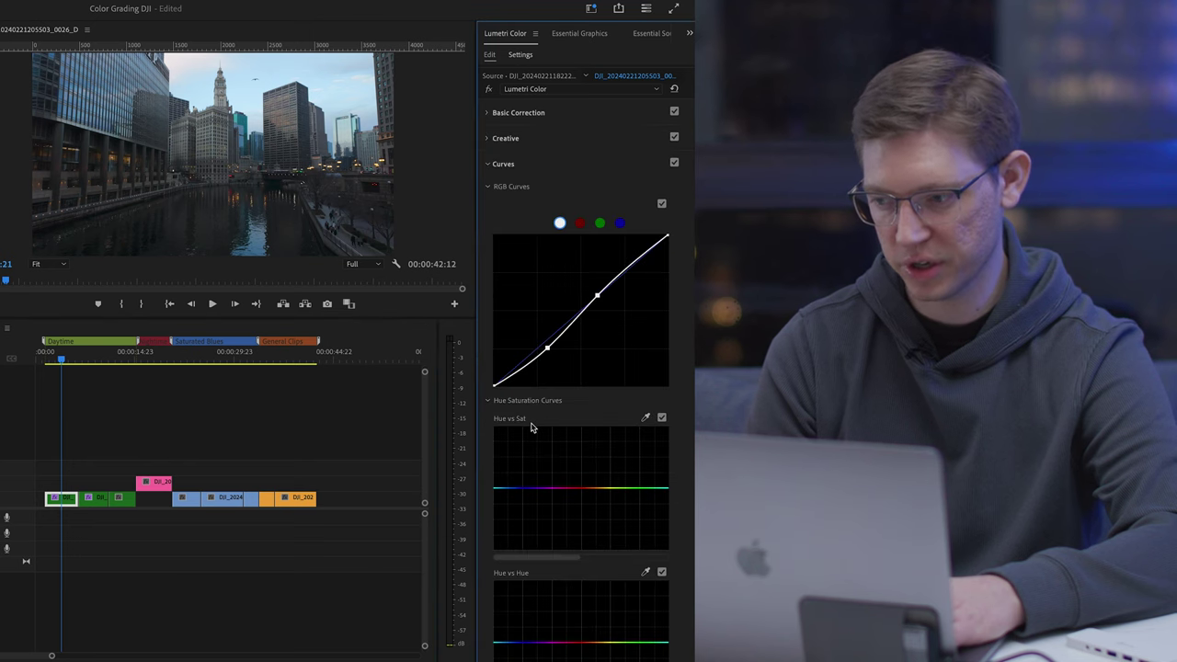
left_click(620, 226)
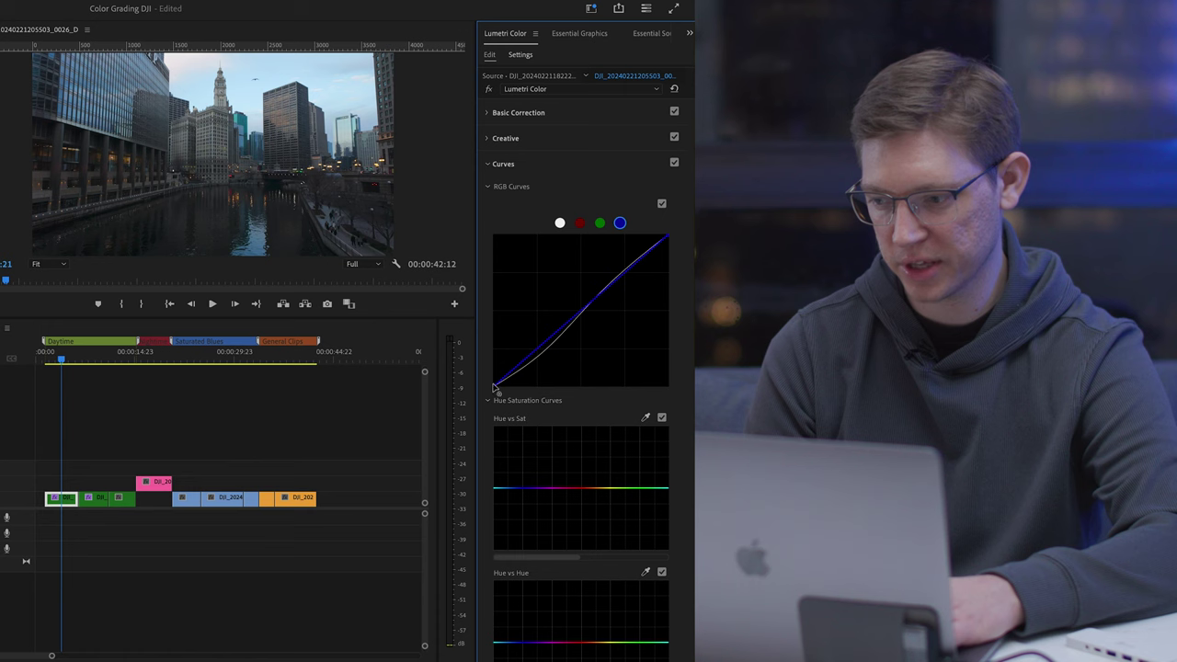
left_click_drag(496, 387, 494, 391)
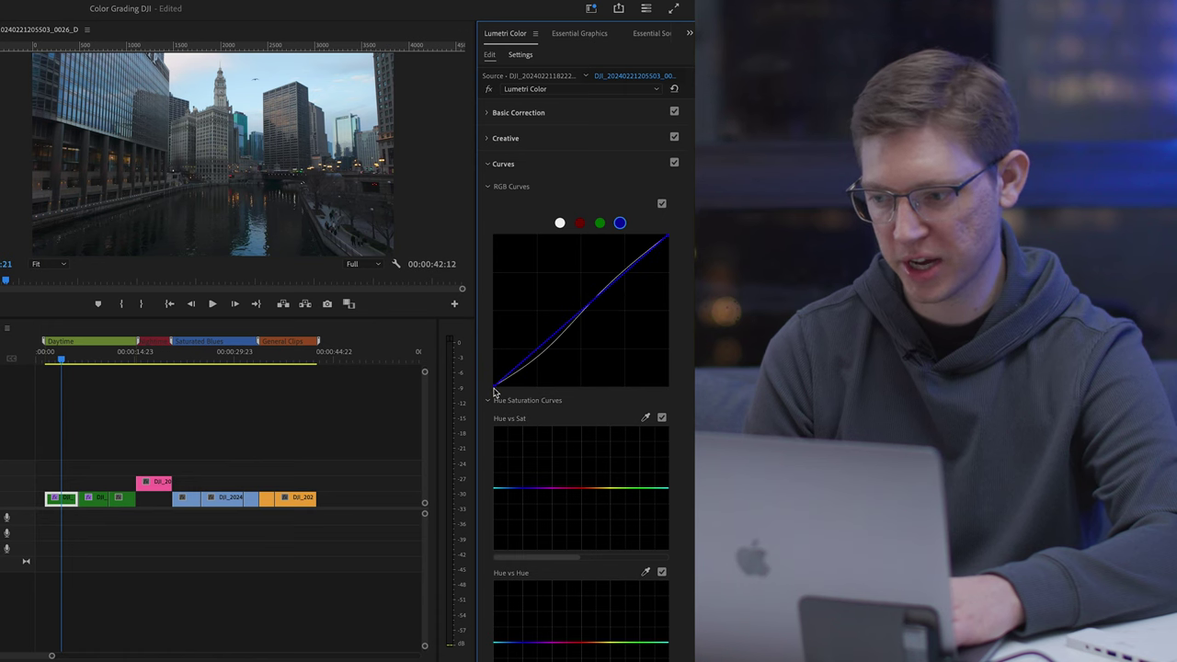
mouse_move(494, 393)
left_mouse_down()
mouse_move(507, 396)
mouse_move(490, 394)
left_mouse_up()
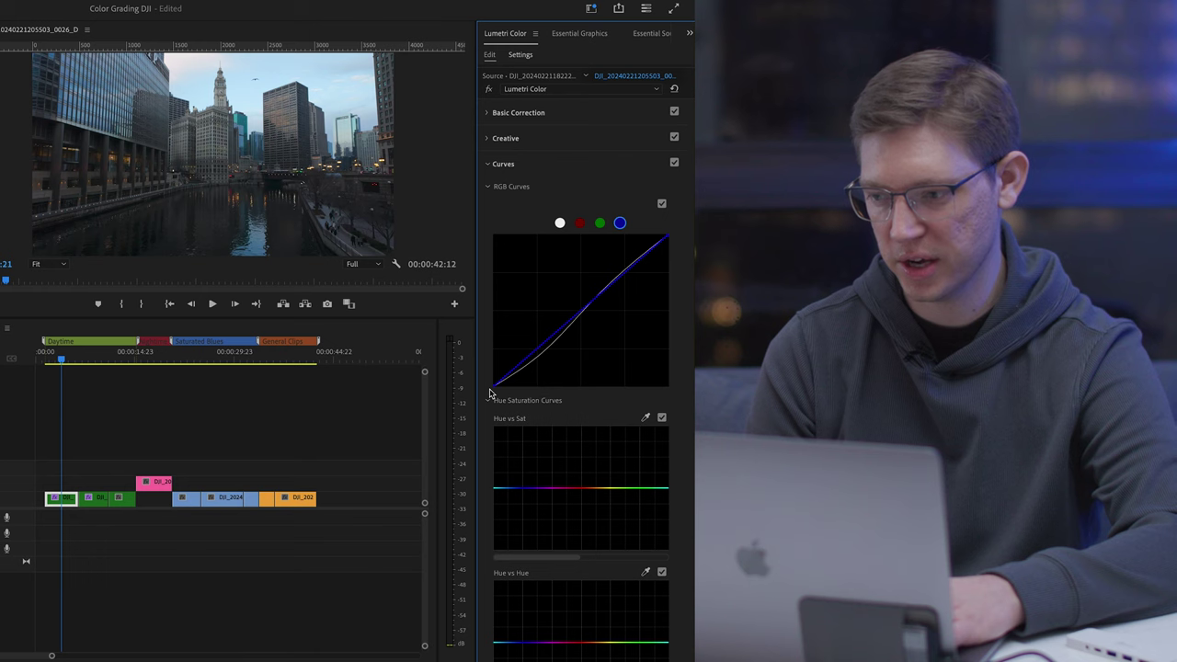
- Adjust the clip's Shadows and Highlights color wheels slightly from the centre, previewing the picture full screen
left_click(558, 166)
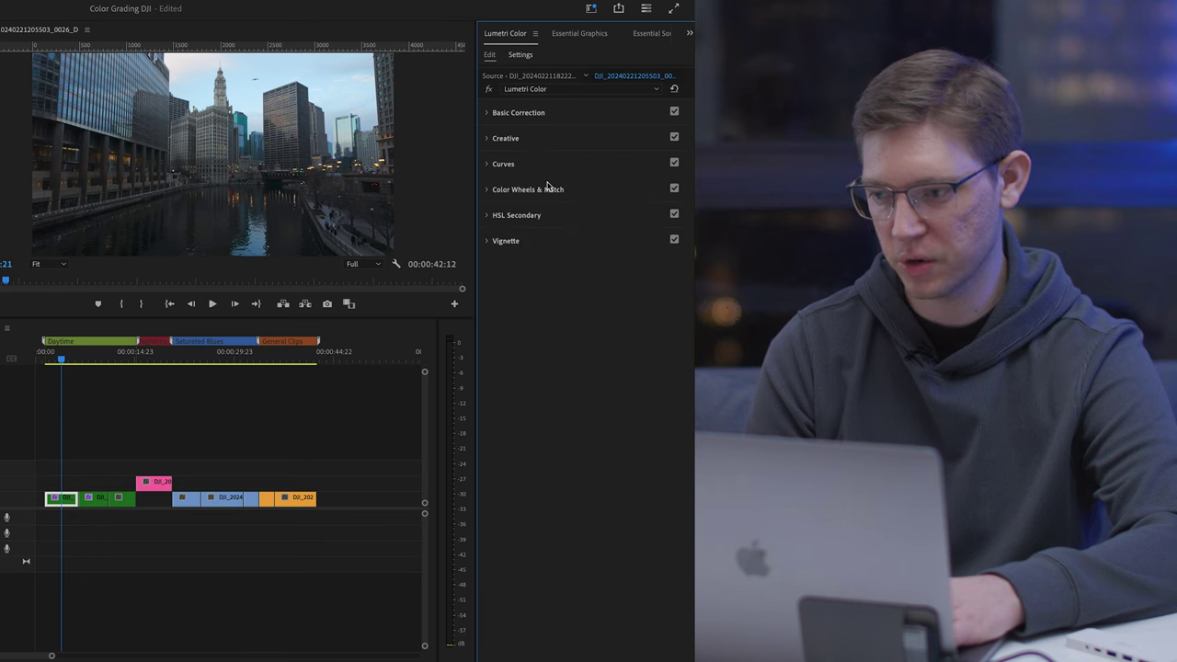
left_click(543, 190)
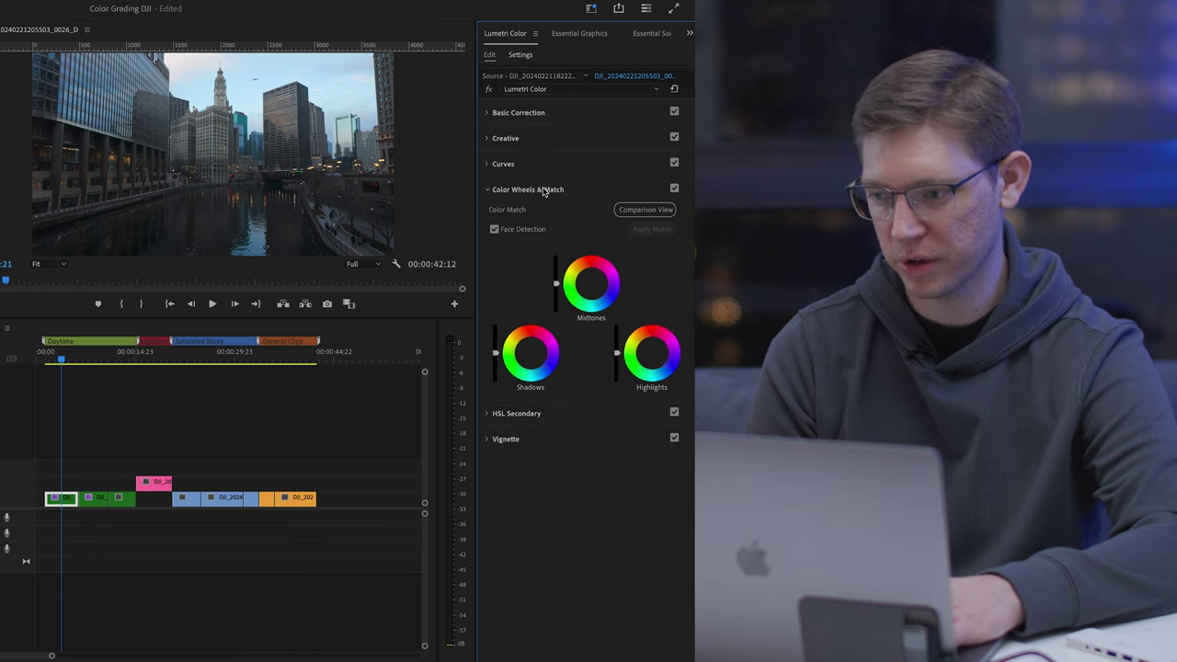
left_click(531, 359)
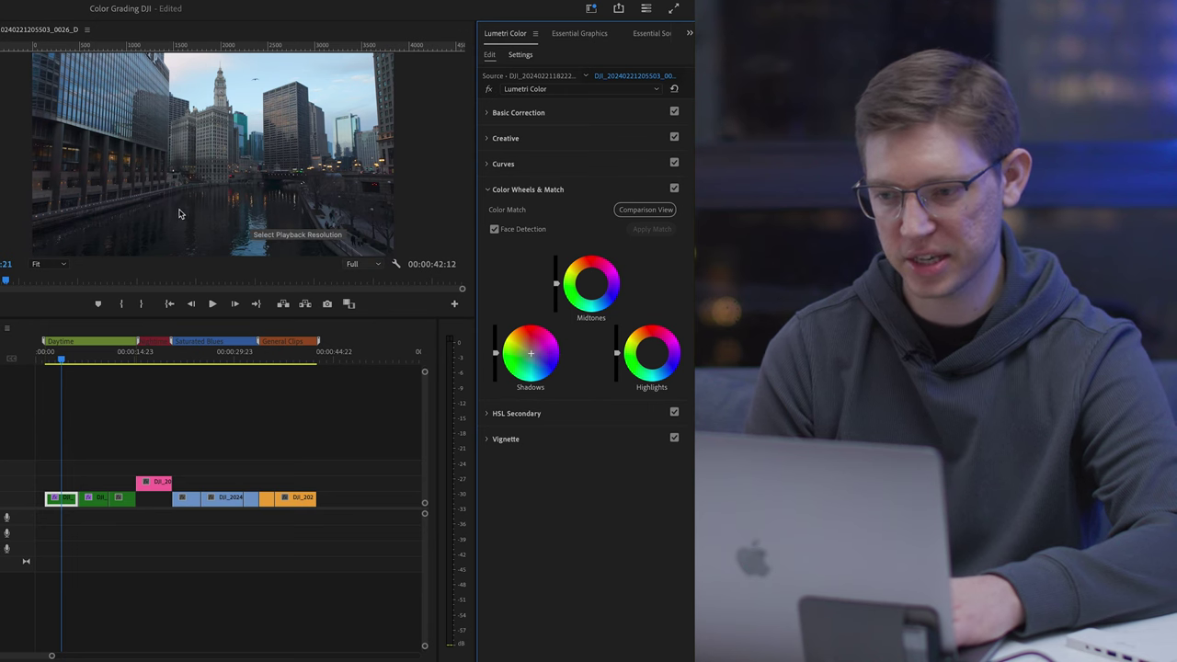
key("ctrl+grave")
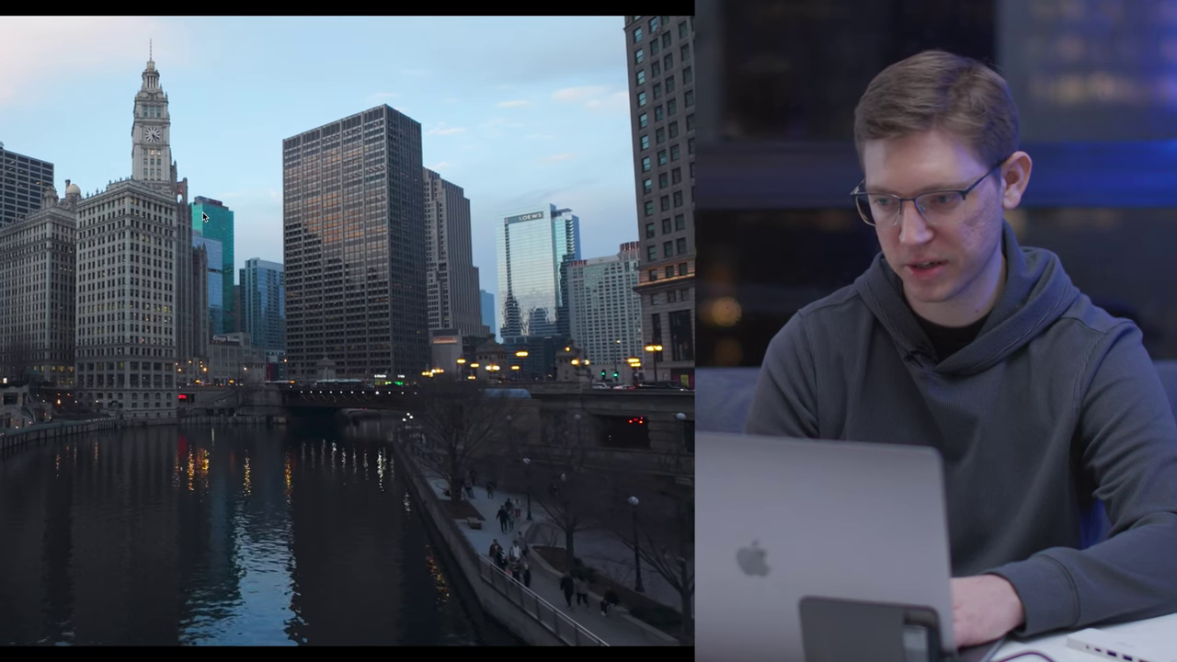
key("ctrl+grave")
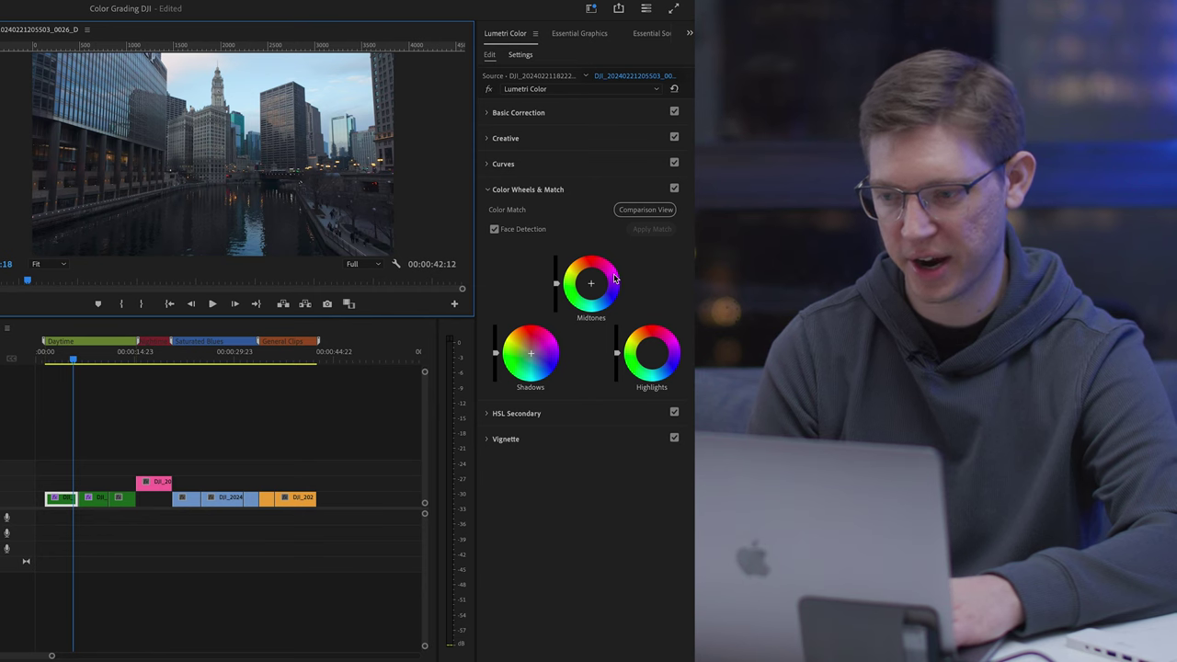
left_click(652, 357)
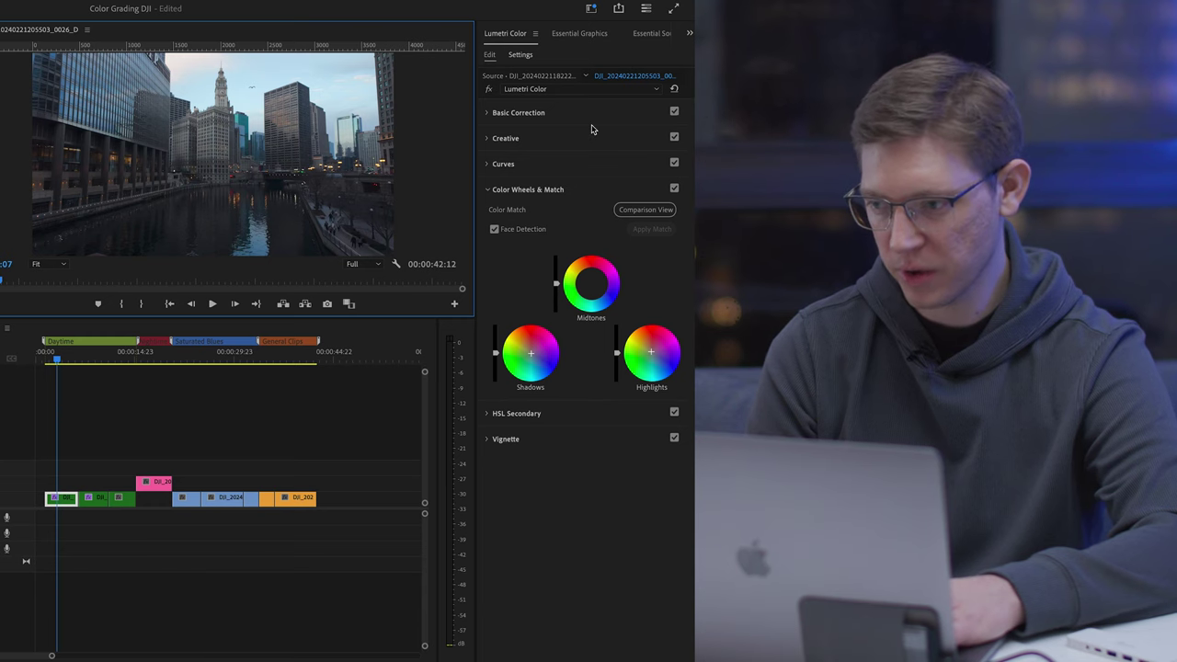
- Compare the clip with and without its grade by toggling Basic Correction, Creative, Curves and Color Wheels & Match, viewing it full screen
left_click(674, 111)
left_click(671, 137)
left_click(674, 137)
left_click(648, 138)
left_click(674, 163)
left_click(675, 188)
key("ctrl+grave")
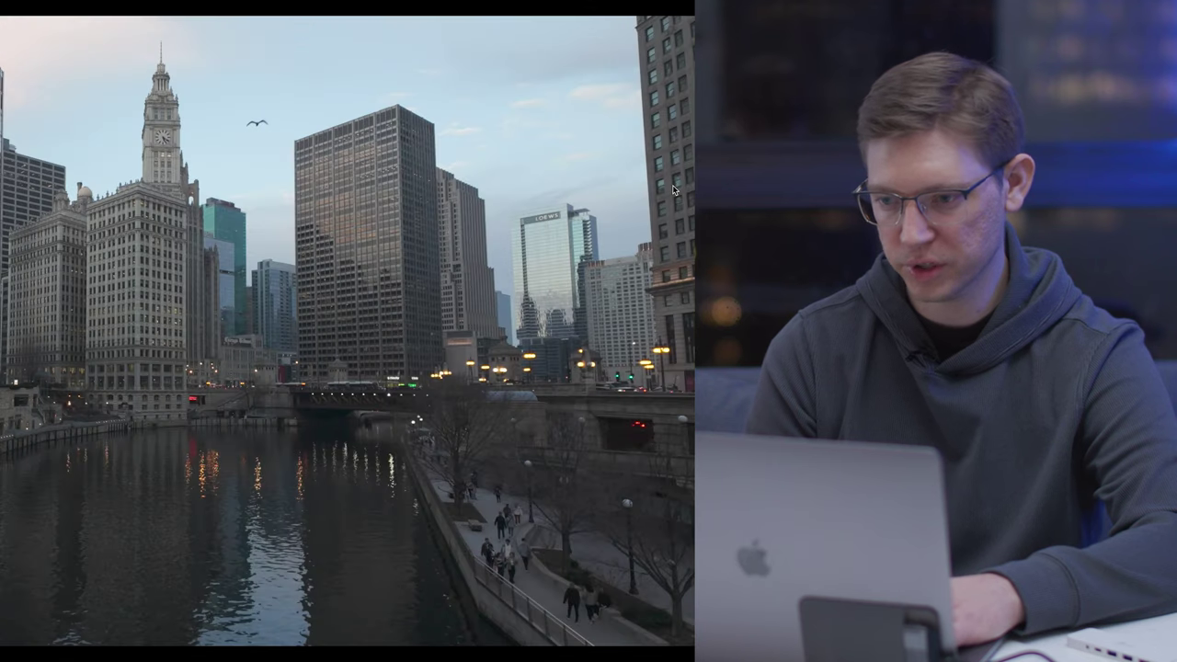
key("ctrl+grave")
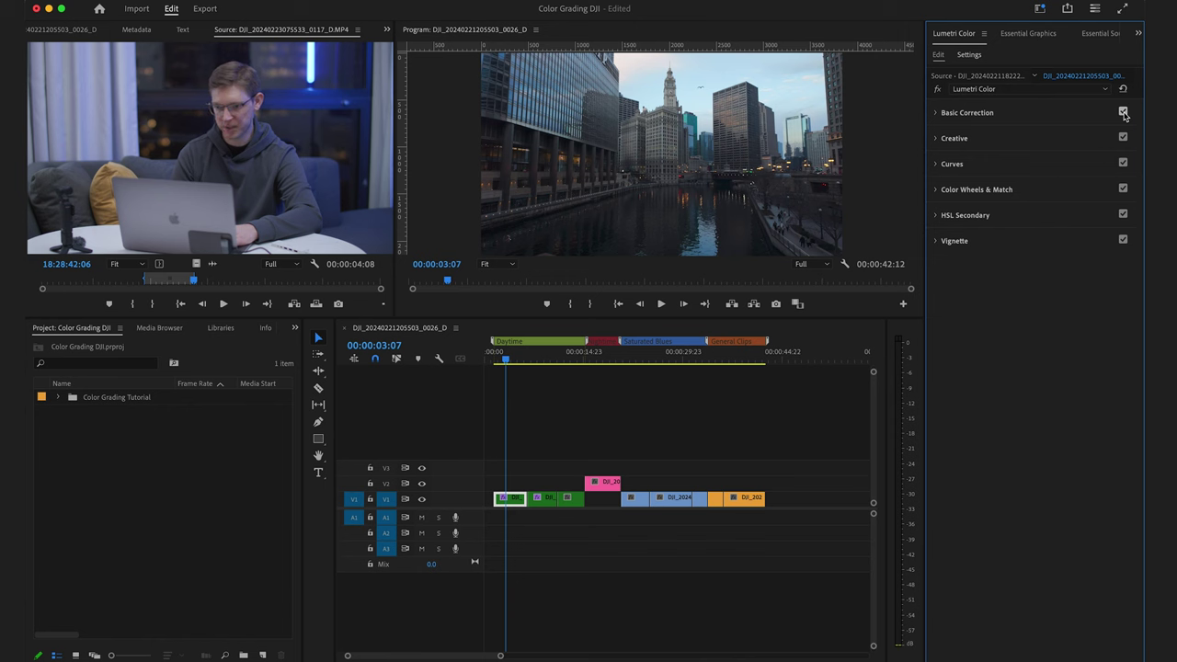
- Create a 3840 x 2160, 23.976 fps adjustment layer and place it on V2 above the first clip
right_click(170, 433)
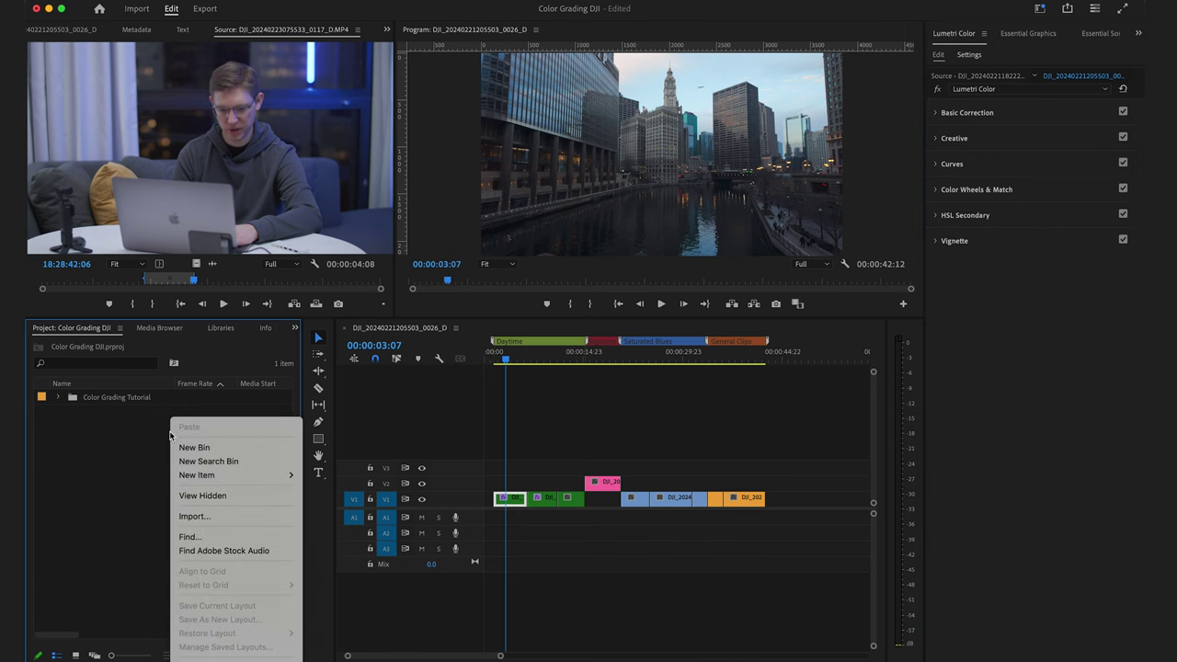
mouse_move(194, 482)
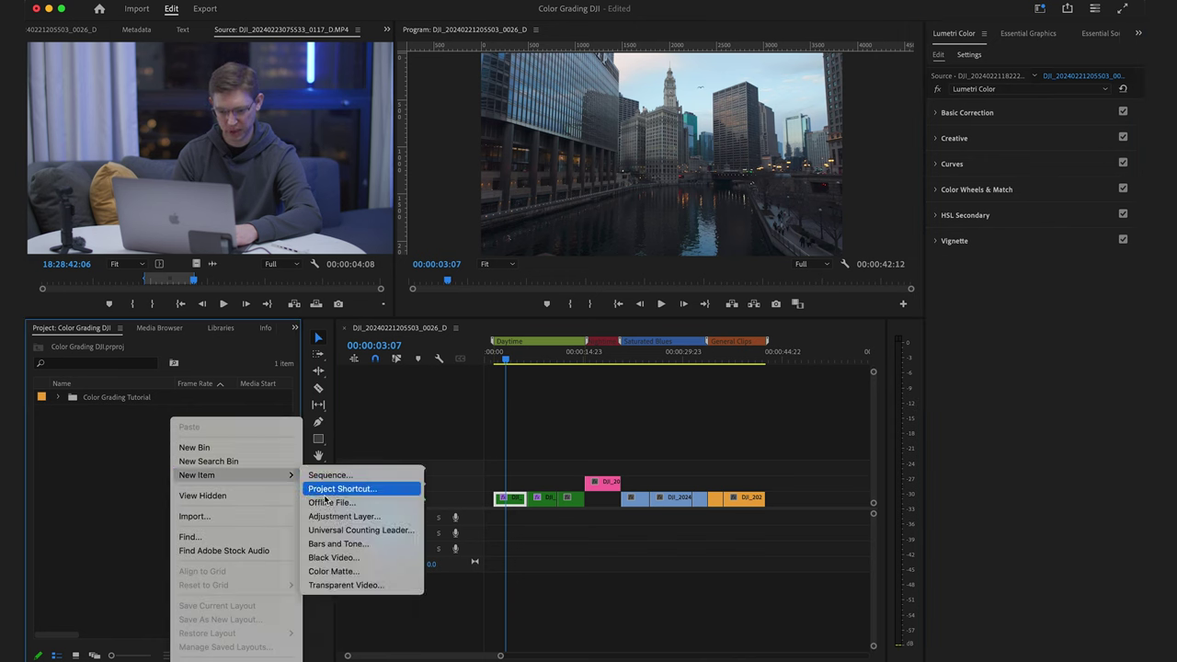
left_click(342, 516)
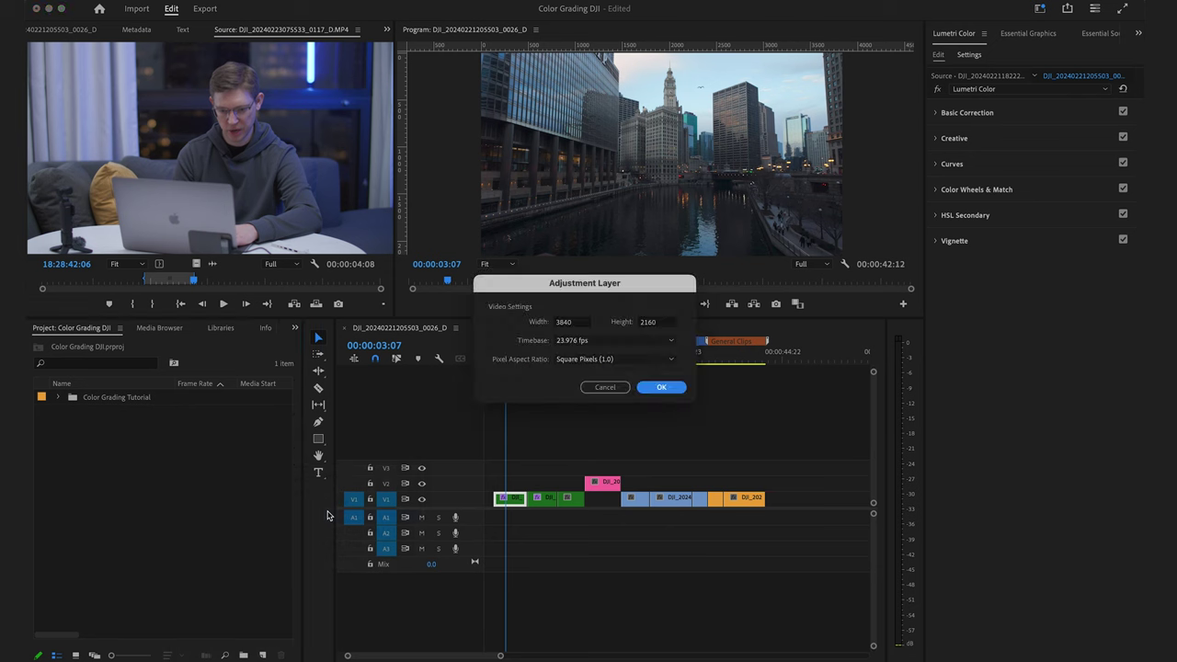
left_click(657, 387)
left_click_drag(157, 402, 527, 483)
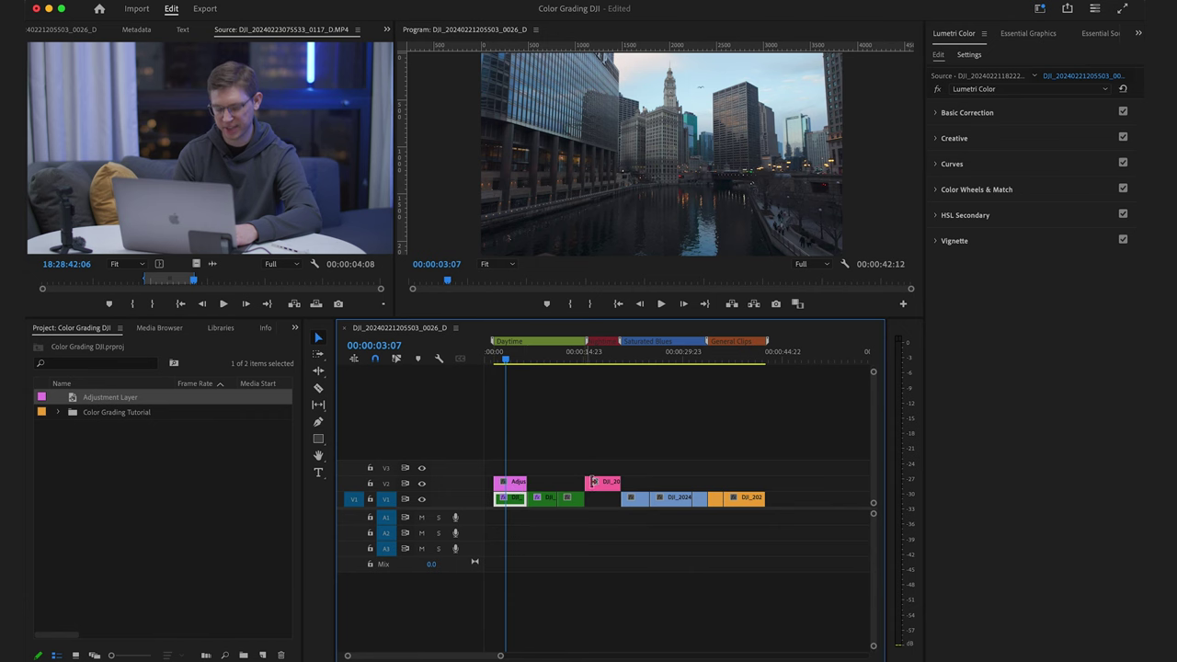
- Copy the first clip's attributes and paste only its Lumetri Color effect onto the adjustment layer
right_click(512, 502)
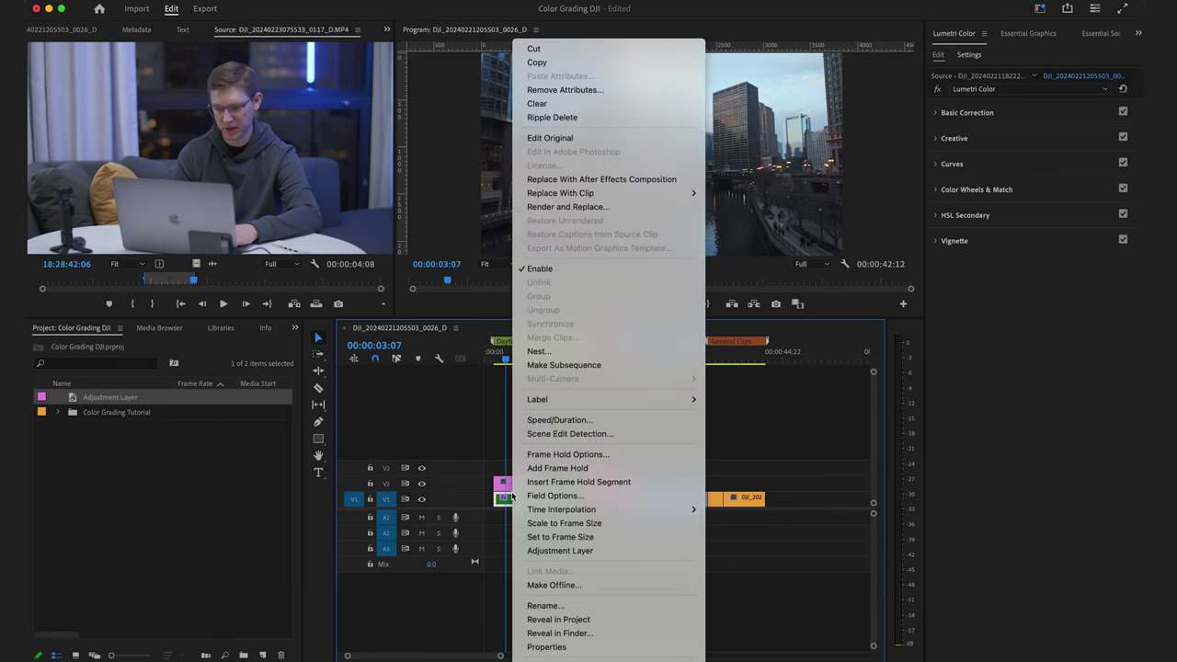
left_click(587, 64)
left_click(518, 489)
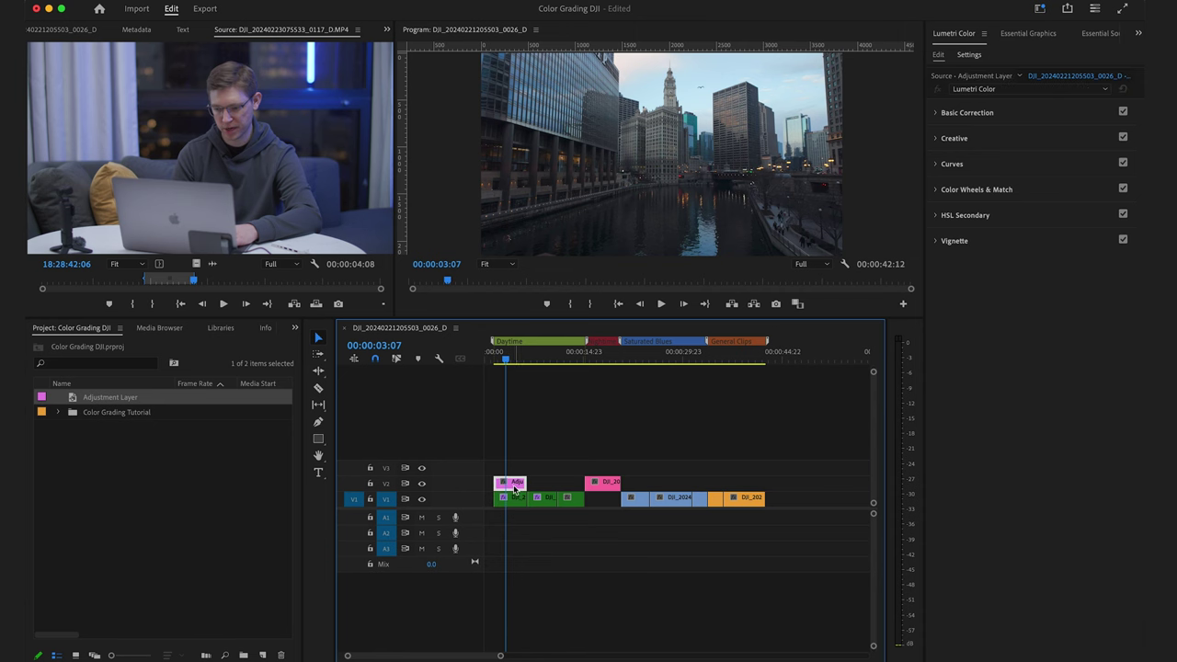
right_click(515, 489)
left_click(570, 77)
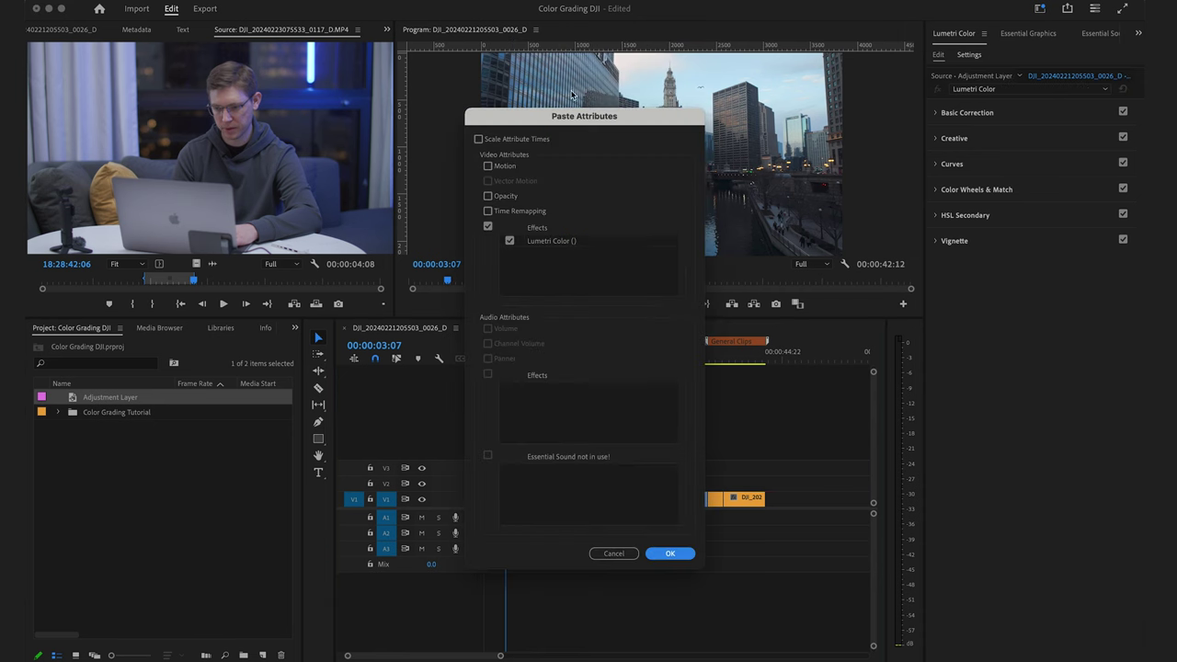
left_click(668, 555)
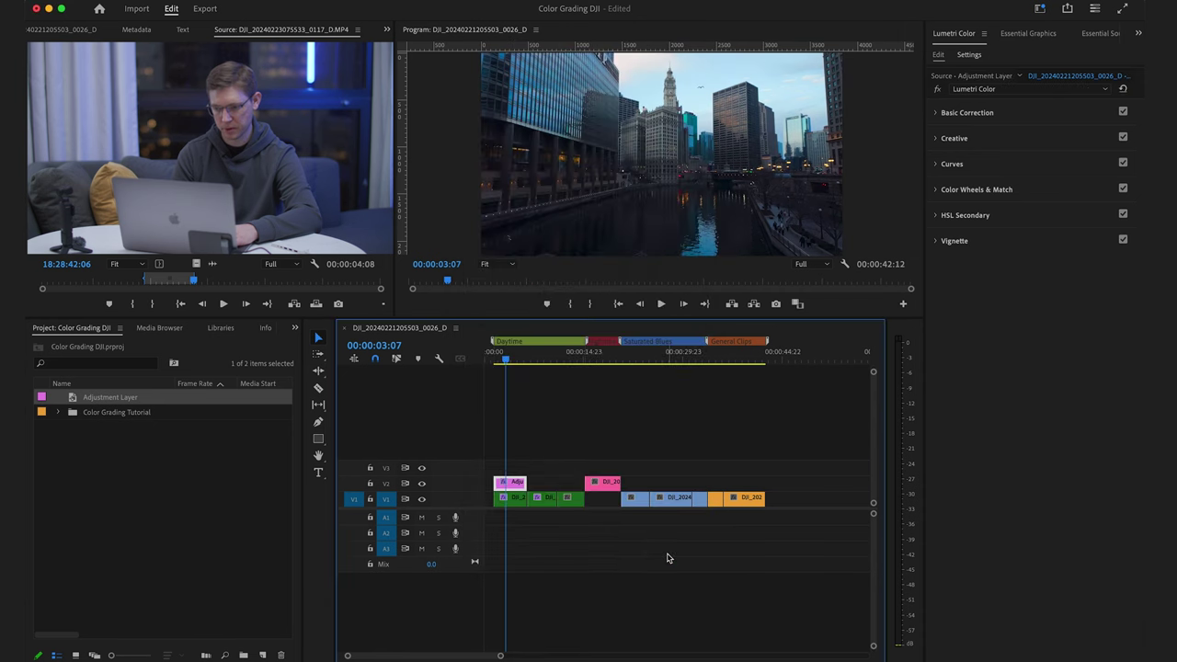
- Reset the Lumetri Color effect on the first clip beneath the adjustment layer and check the picture full screen
left_click(512, 499)
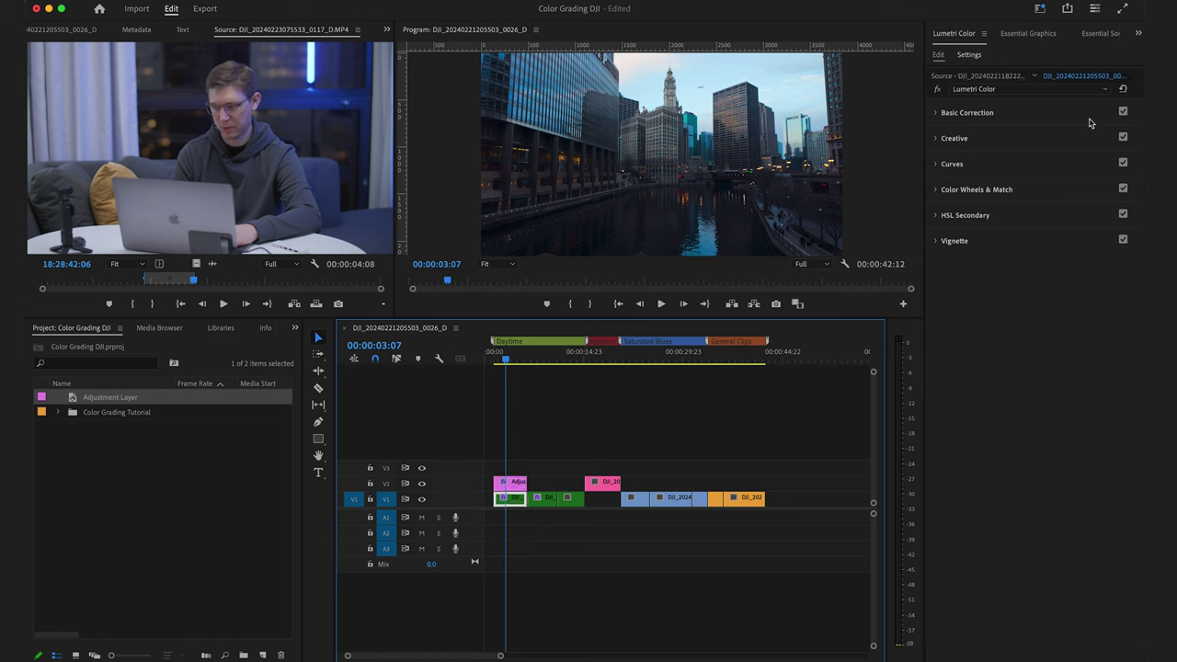
left_click(1123, 90)
key("ctrl+grave")
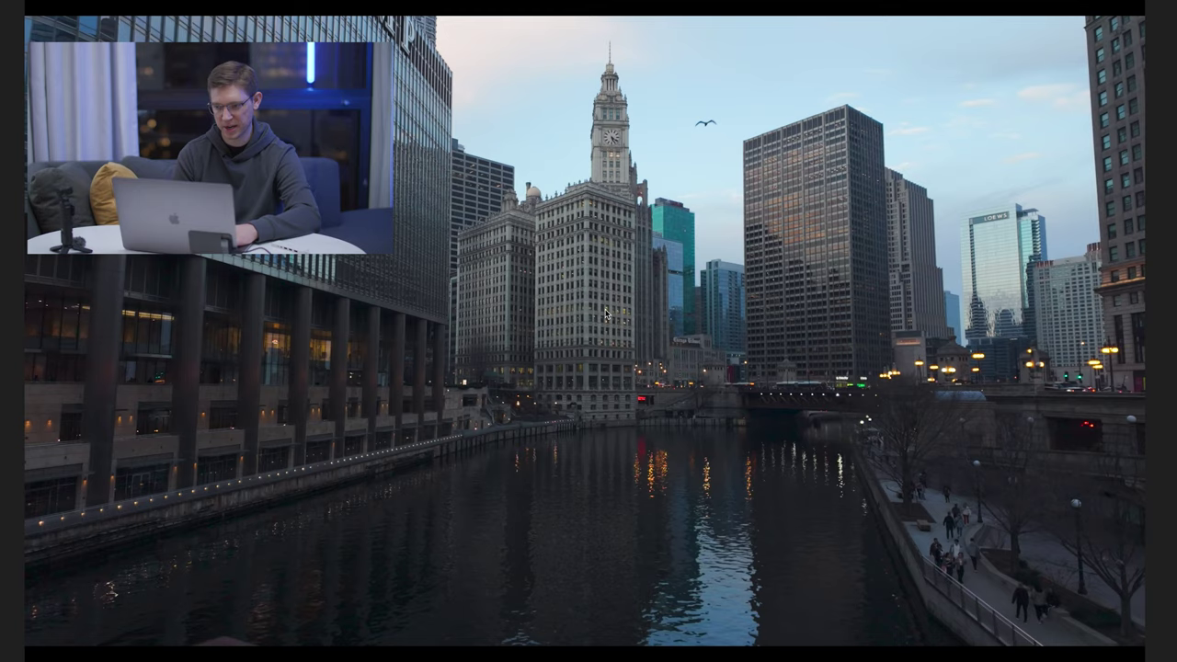
key("ctrl+grave")
- Toggle the adjustment layer off and on to compare the clip before and after grading
left_click(511, 483)
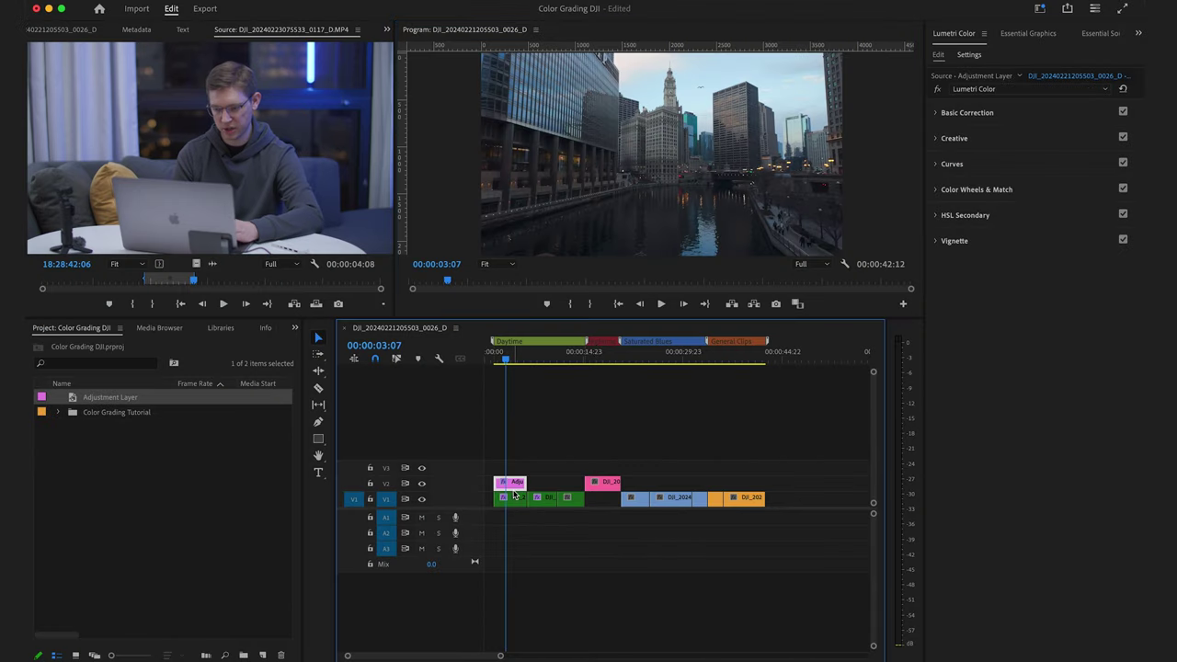
key("super+shift+e")
key("super+shift+e")
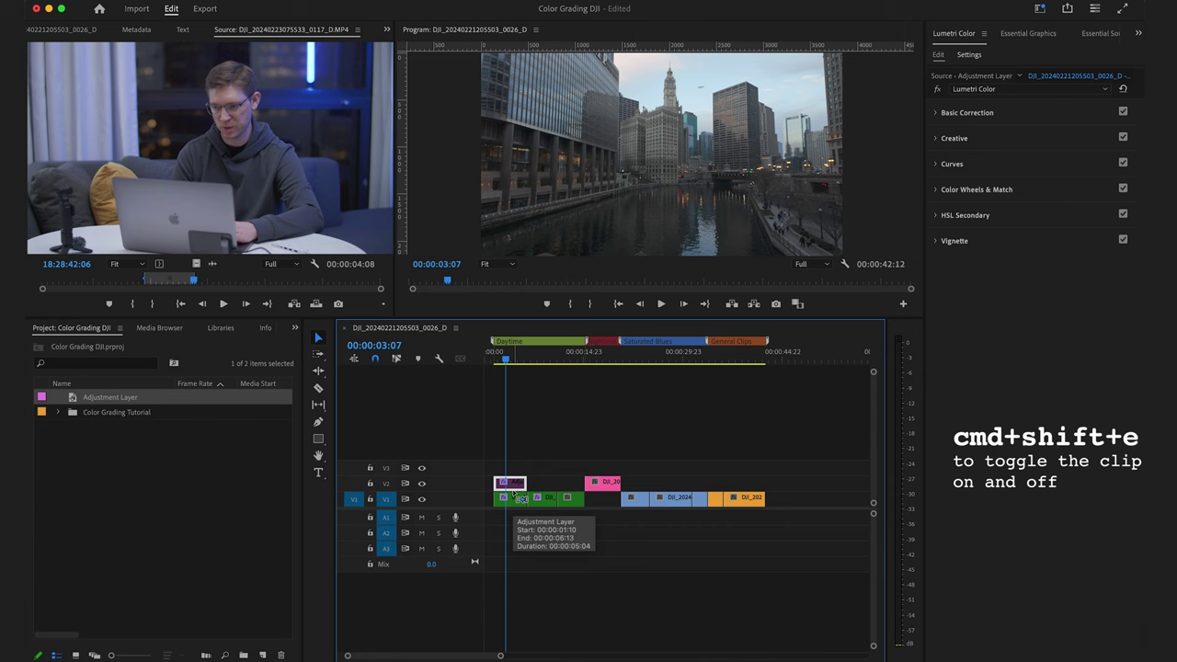
key("super+shift+e")
key("super+shift+e")
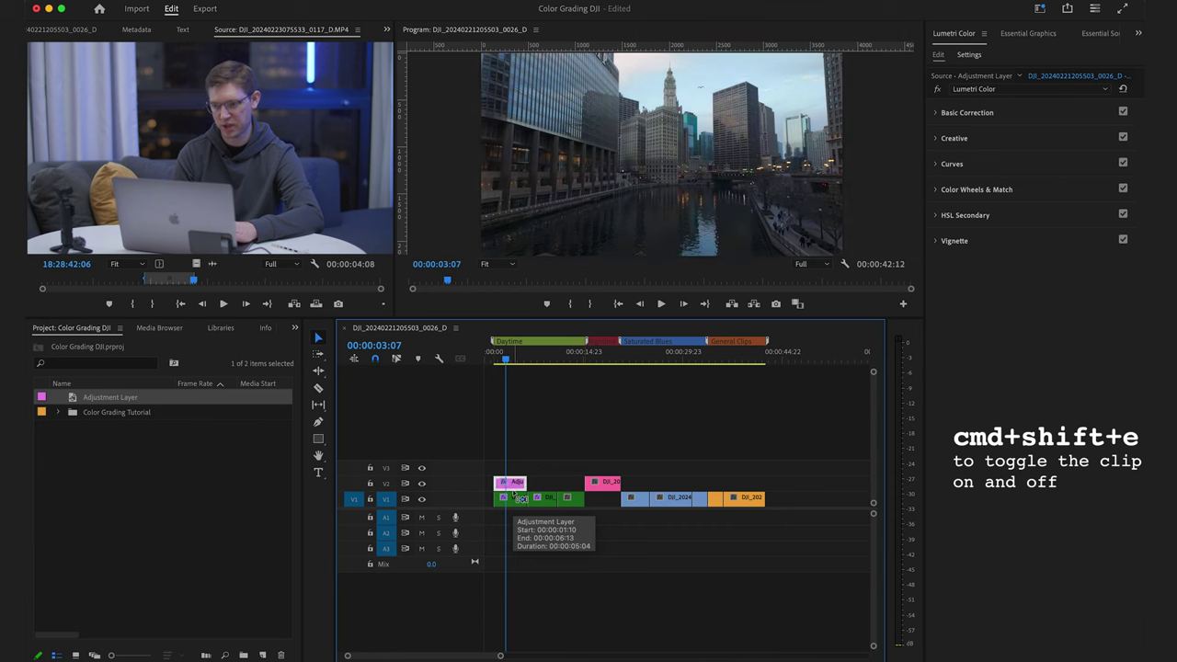
- Compare the picture once more without and with the adjustment layer, and play the graded first clip full screen
key("super+shift+e")
key("super+shift+e")
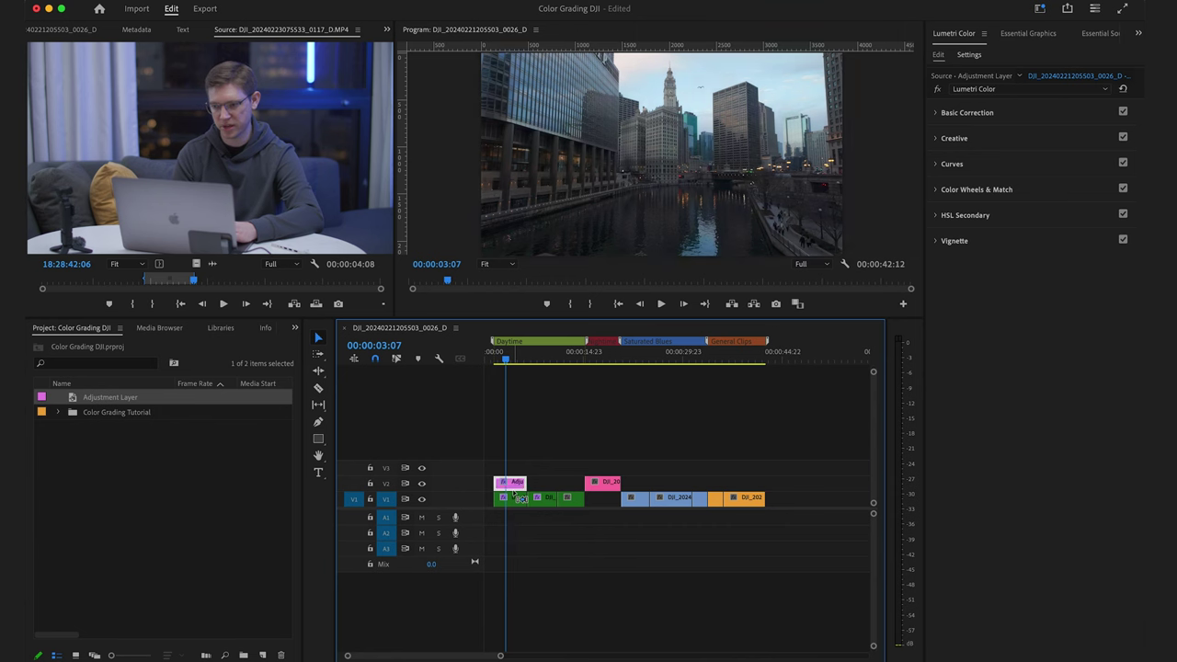
key("ctrl+super+f")
key("space")
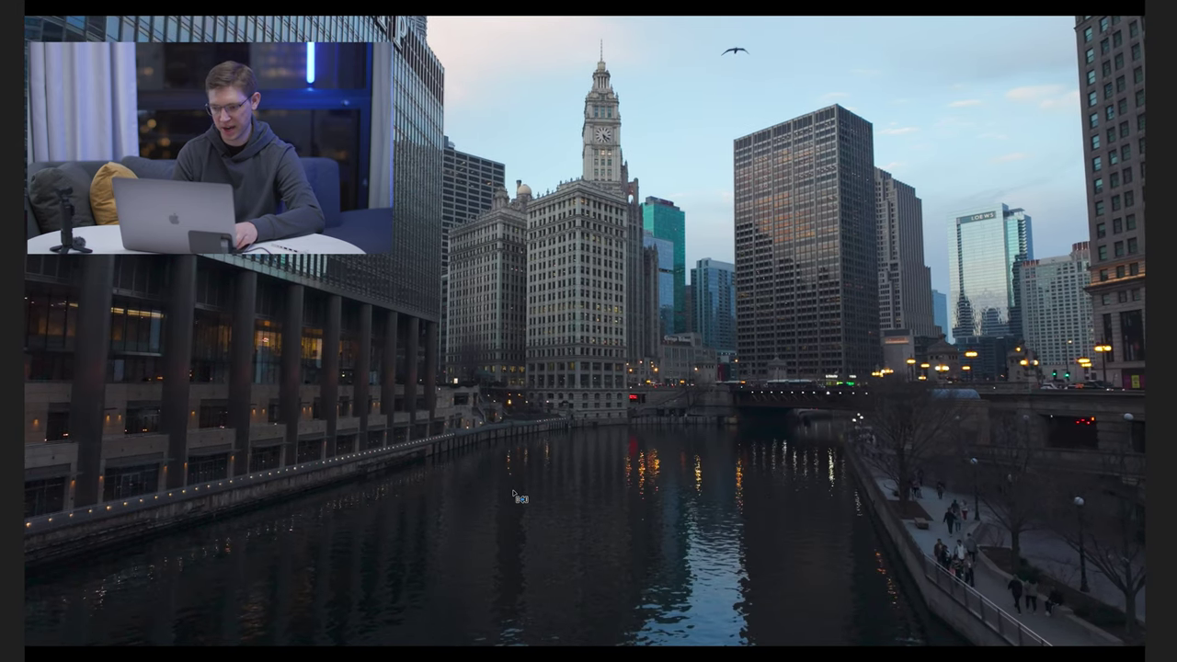
key("Escape")
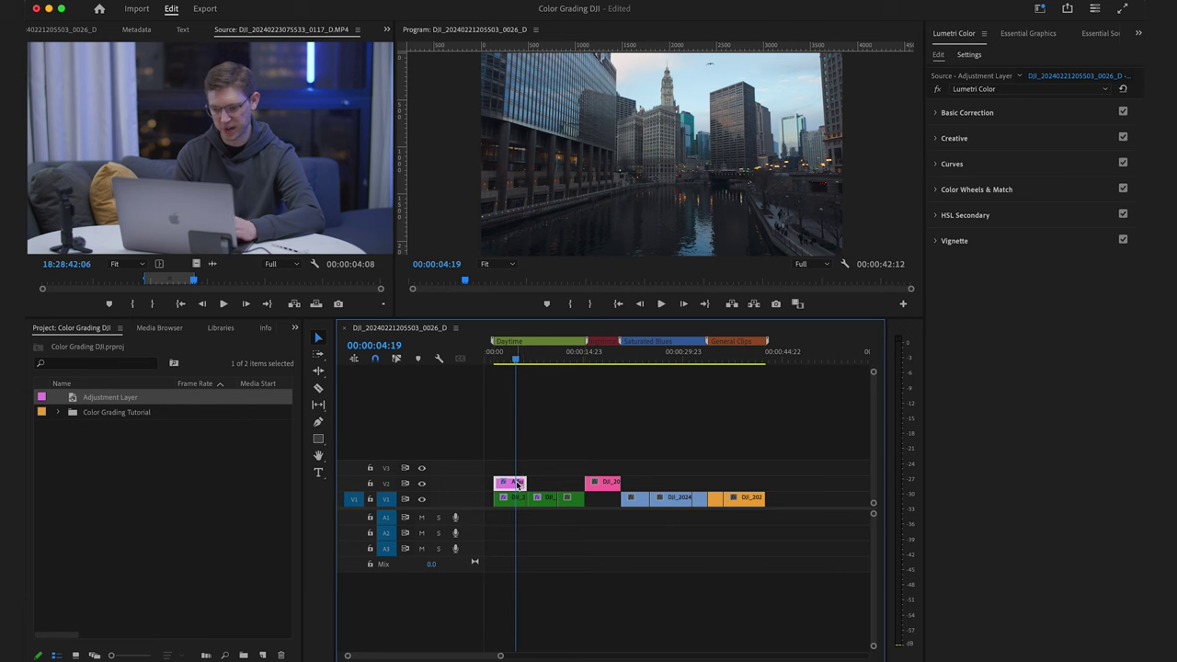
- Try stretching the adjustment layer across all three daytime clips, review it full screen, and trim it back to the first clip
left_click_drag(524, 484, 583, 478)
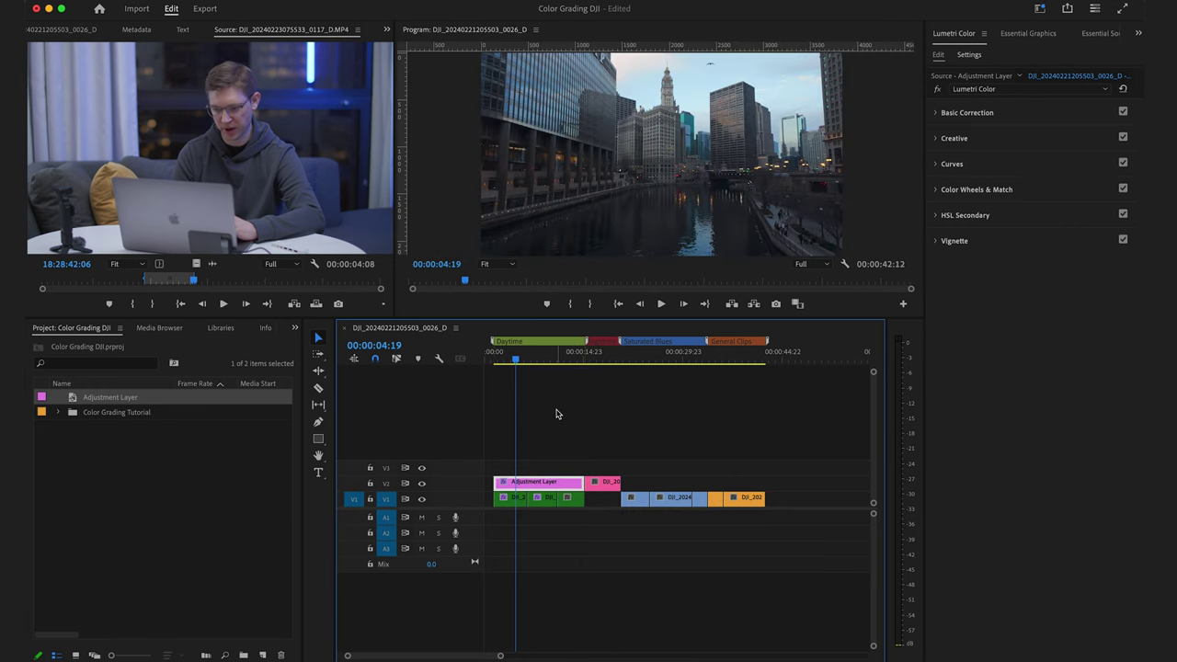
key("ctrl+grave")
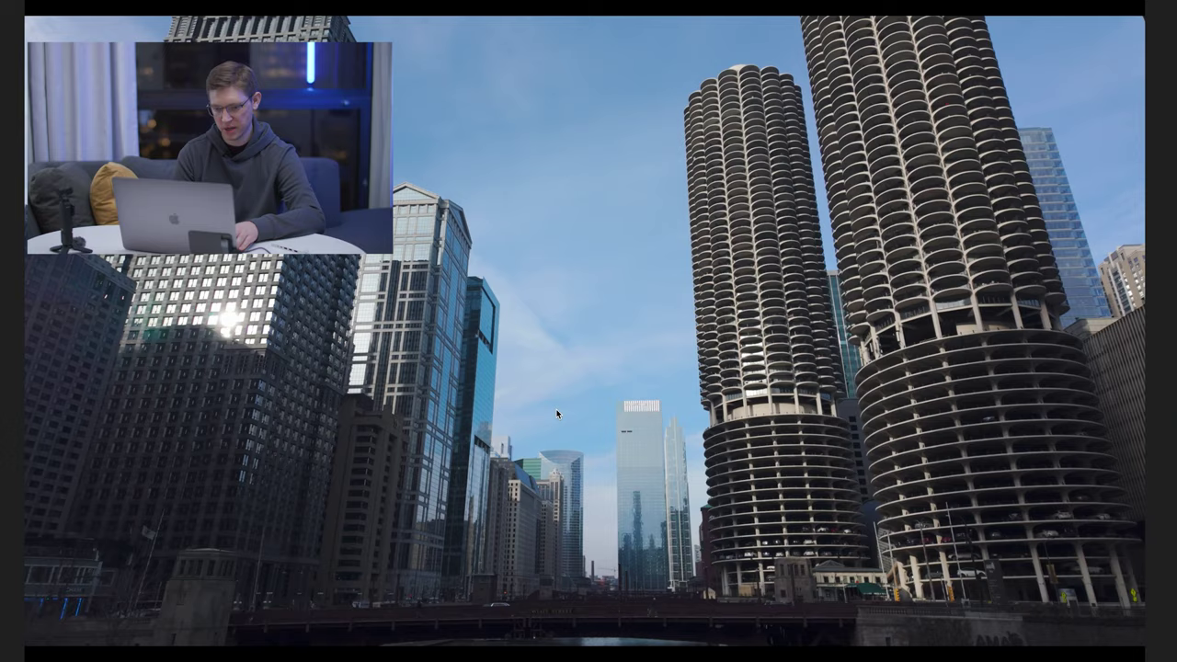
key("Escape")
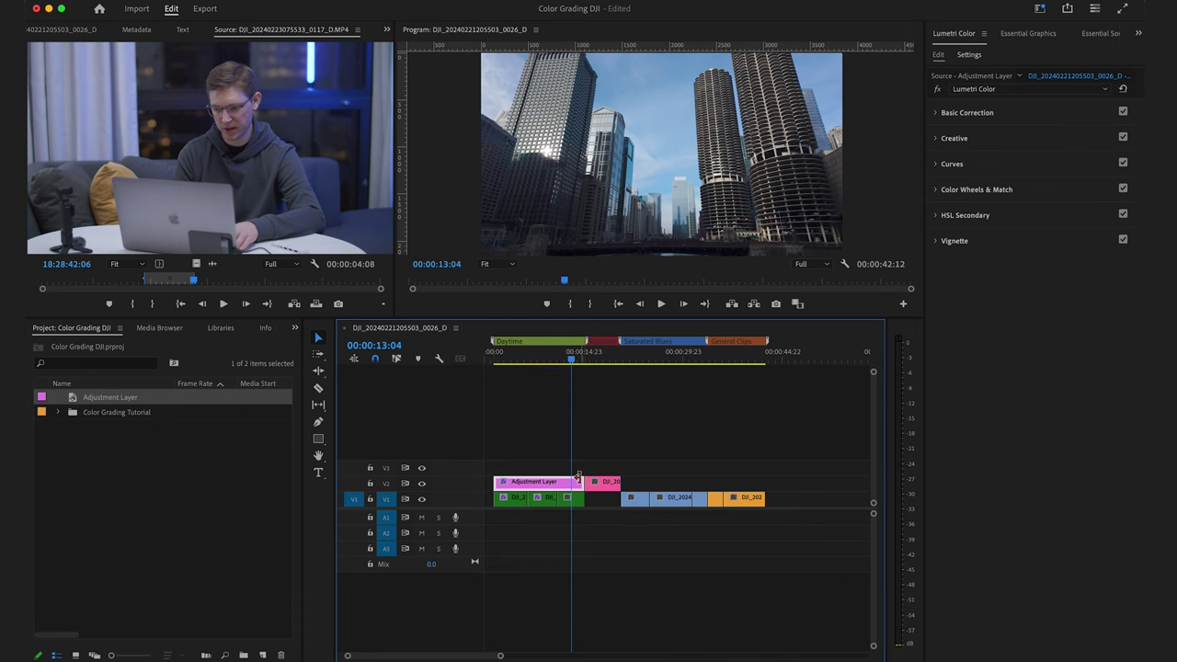
left_click_drag(578, 476, 518, 478)
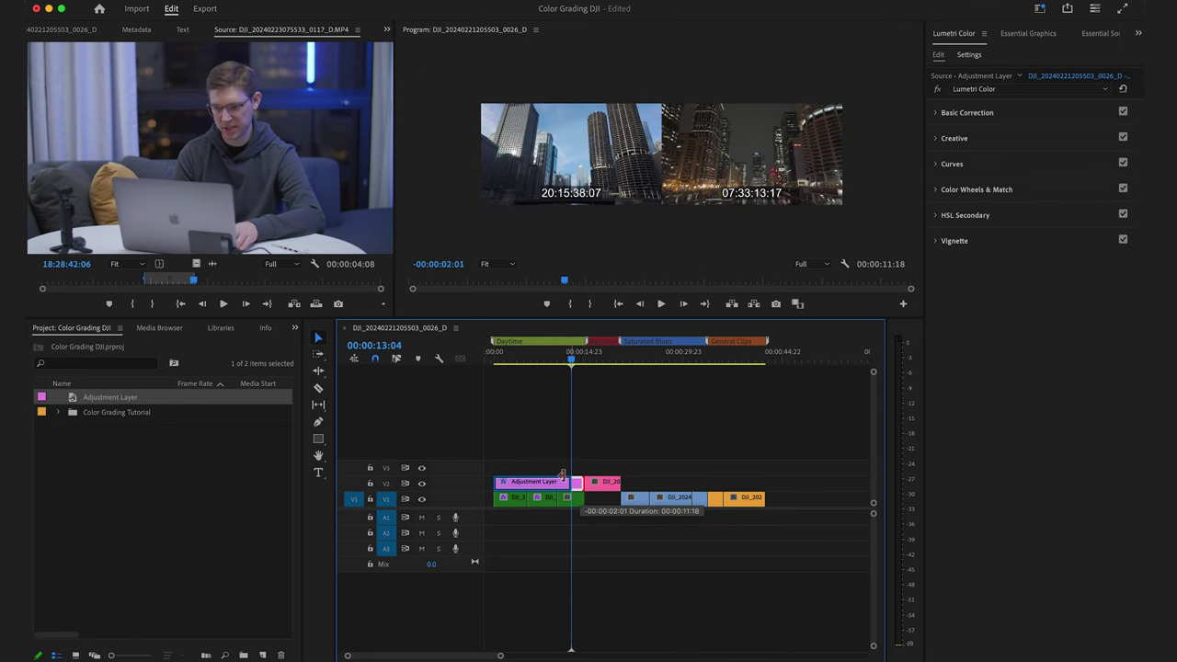
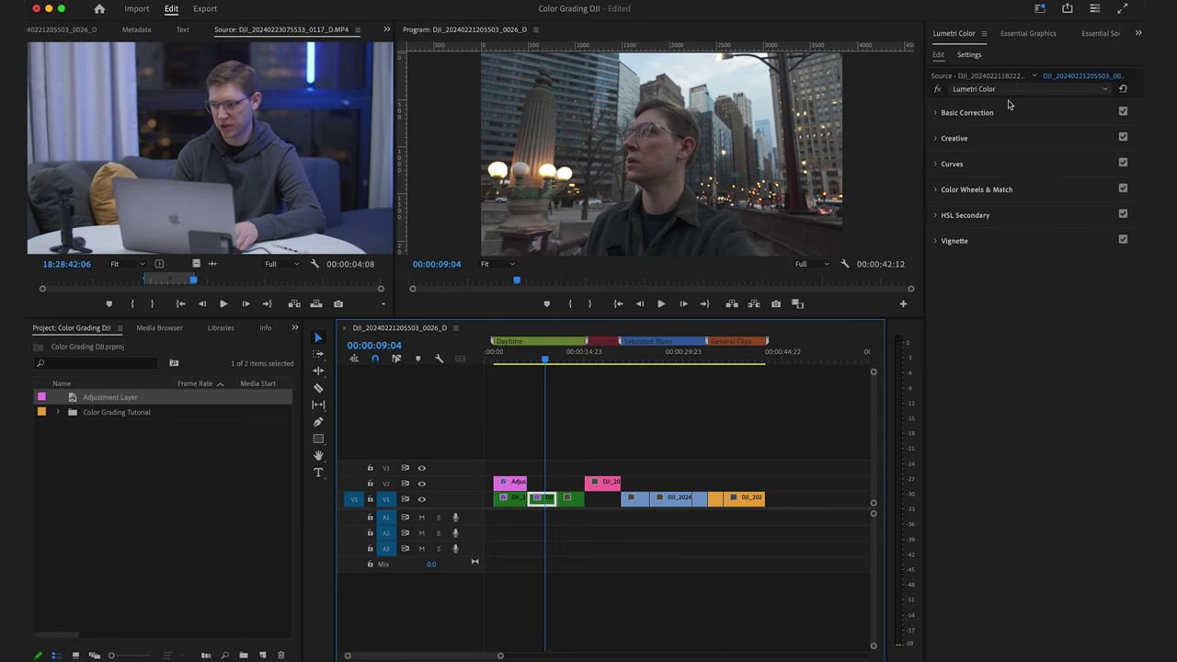
- Warm the second daytime clip by setting its Basic Correction temperature to 12.8
left_click(955, 138)
left_click(985, 113)
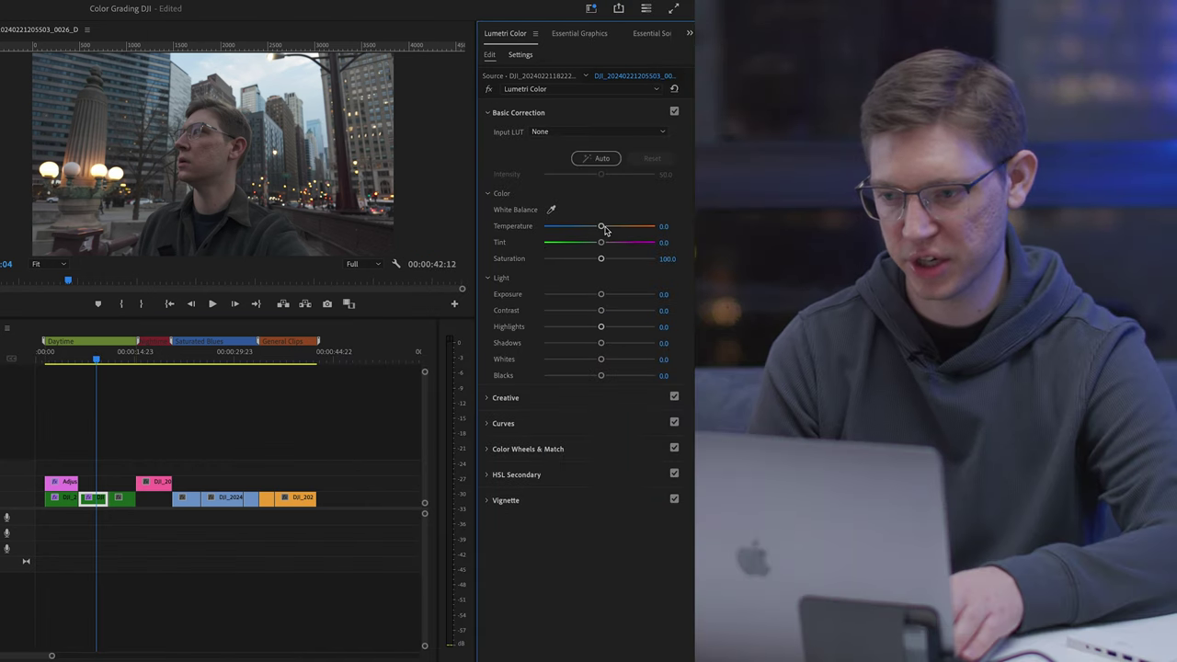
left_click_drag(602, 228, 606, 227)
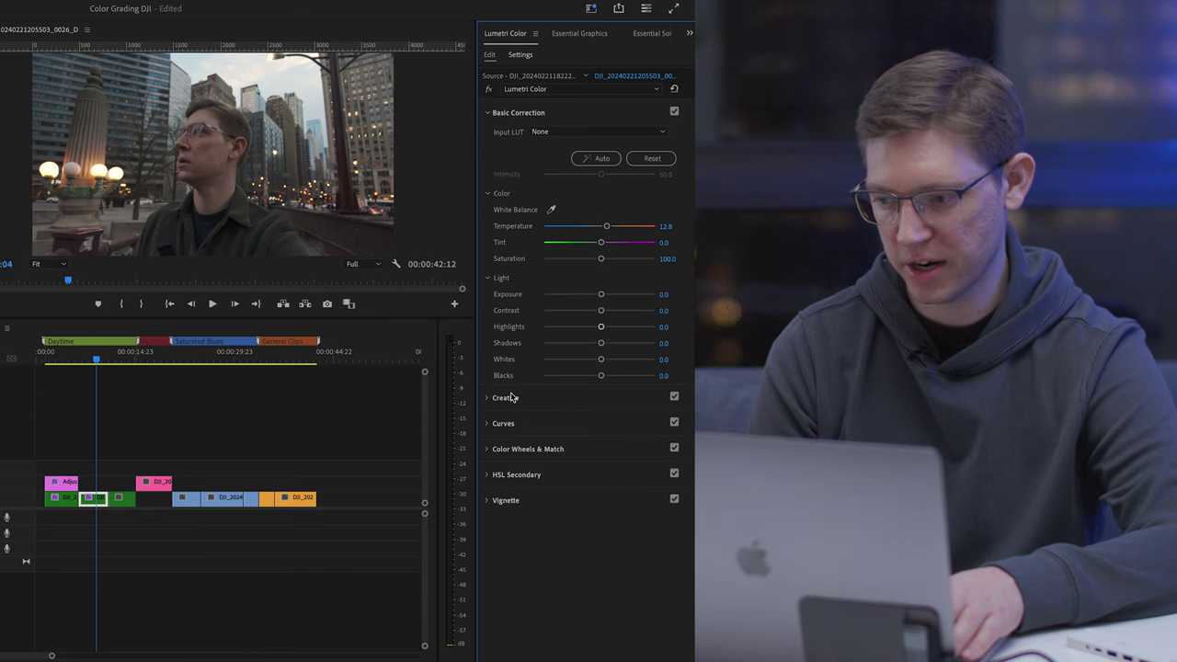
- Shape a gentle S-curve on the second clip's RGB curve, with one point lowering the shadows and one lifting the highlights
left_click(504, 423)
left_click_drag(548, 351, 546, 347)
left_click_drag(618, 283, 615, 278)
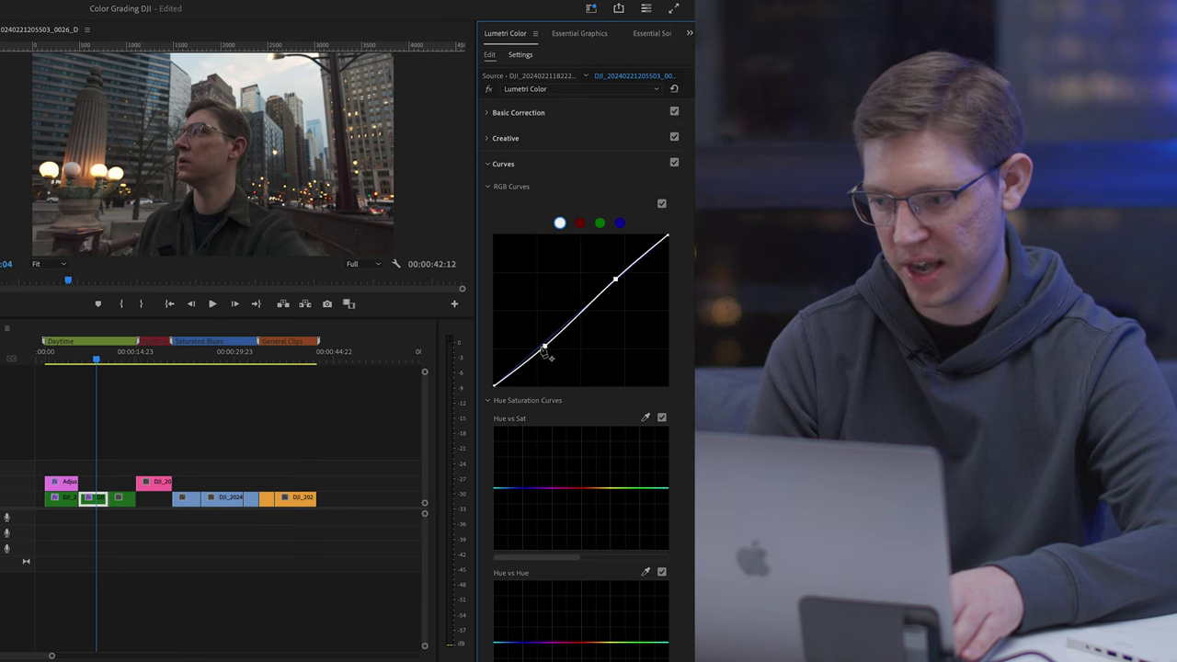
mouse_move(546, 348)
left_mouse_down()
mouse_move(557, 360)
mouse_move(545, 349)
left_mouse_up()
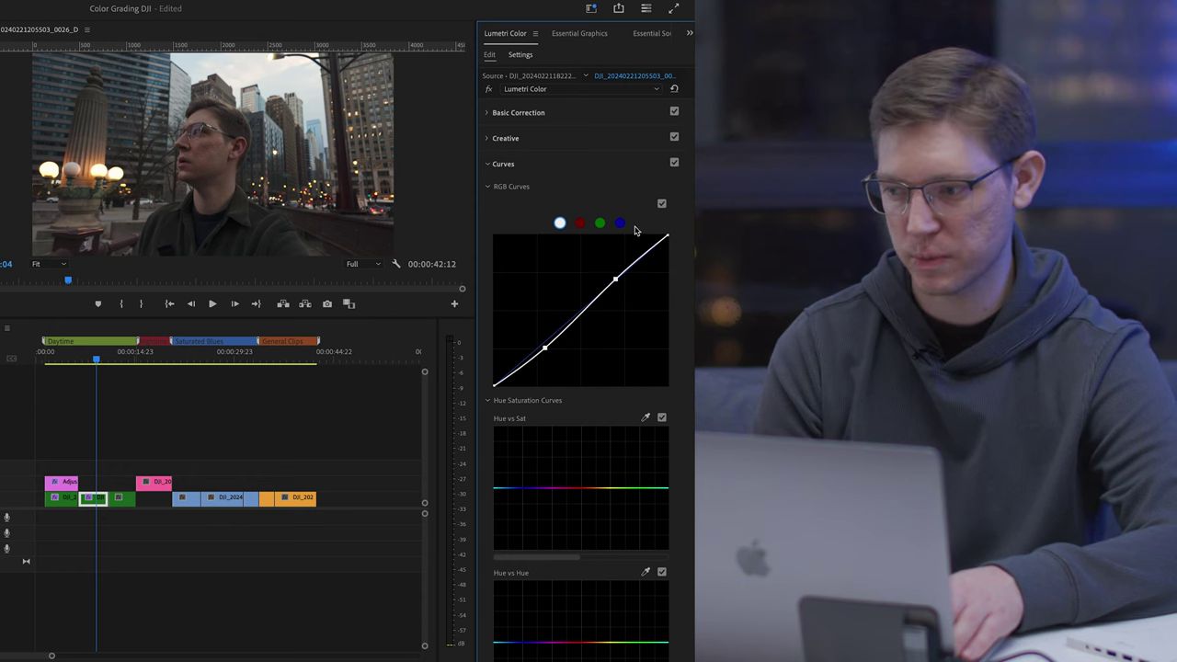
- Toggle the second clip's Curves adjustment off and on to compare, and open its Color Wheels & Match section
left_click(676, 169)
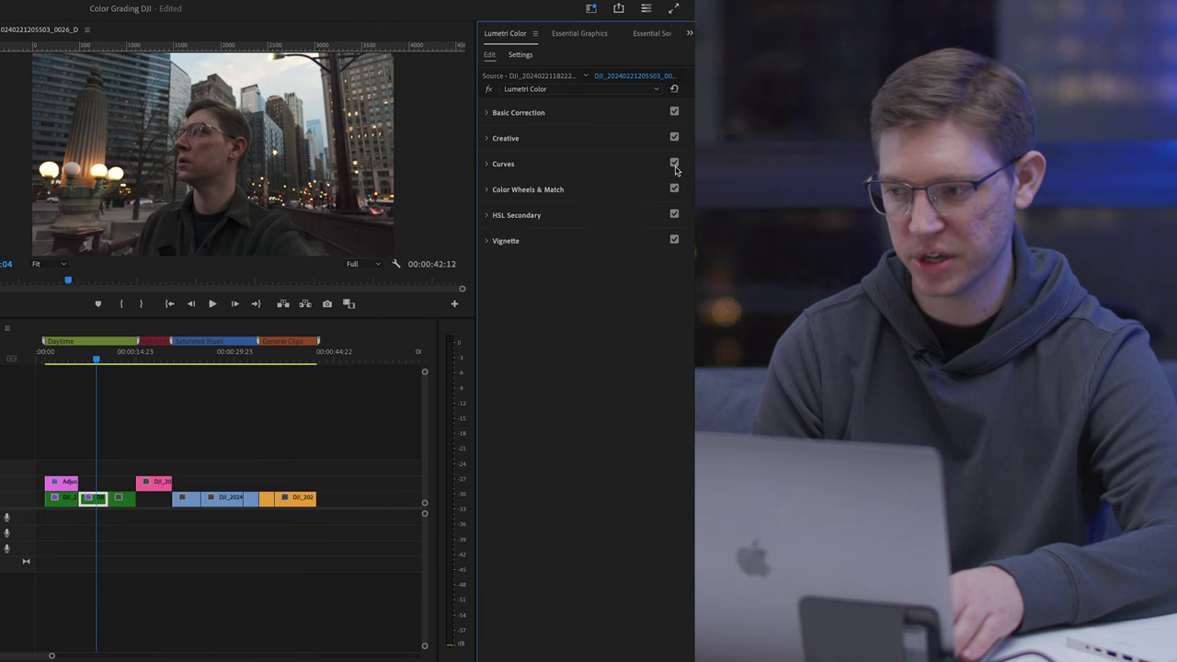
left_click(674, 164)
left_click(674, 164)
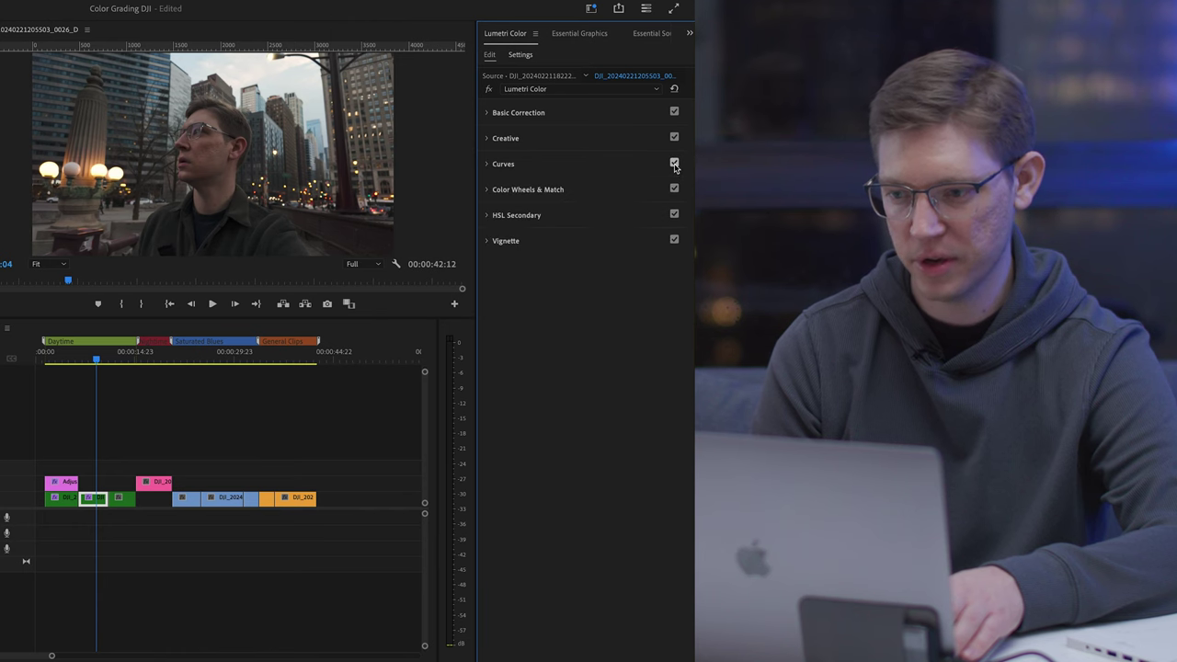
left_click(607, 173)
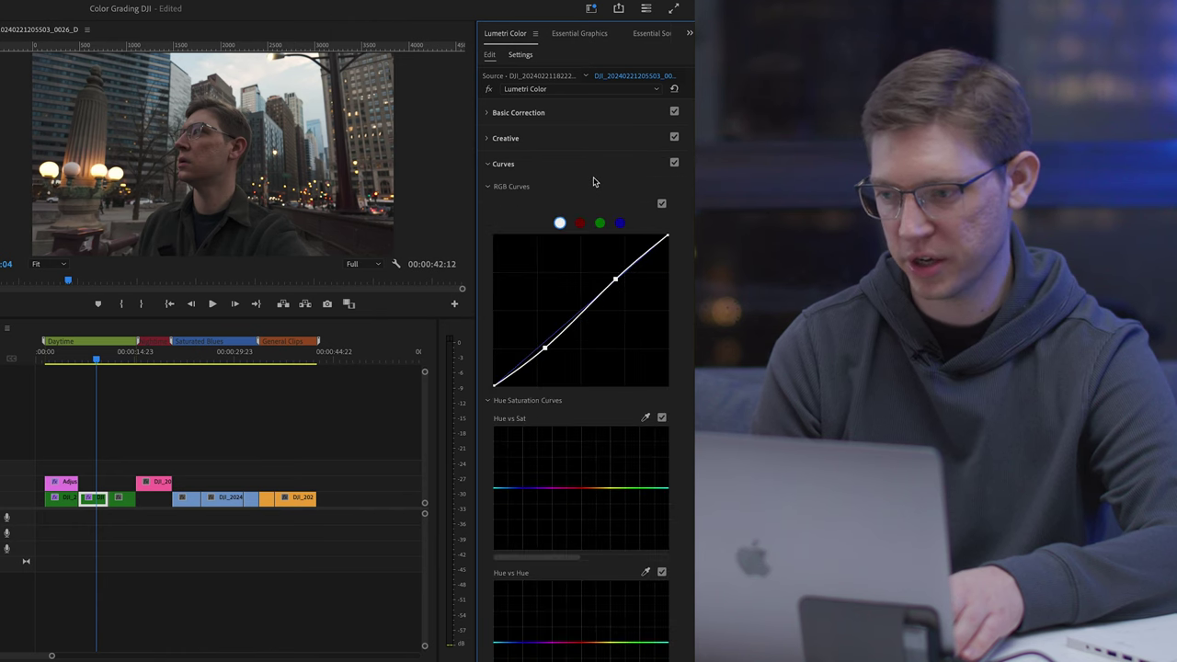
left_click(588, 172)
left_click(560, 192)
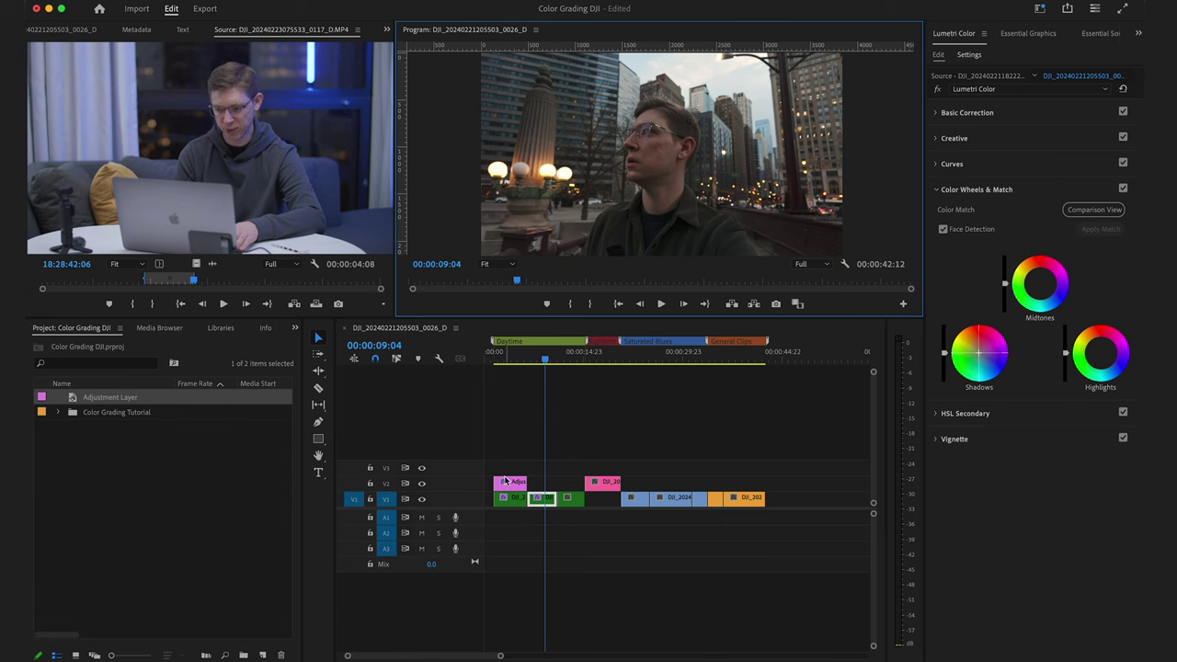
- Disable the V2 adjustment layer over the first clip and place a new adjustment layer on V3 above it
left_click(513, 355)
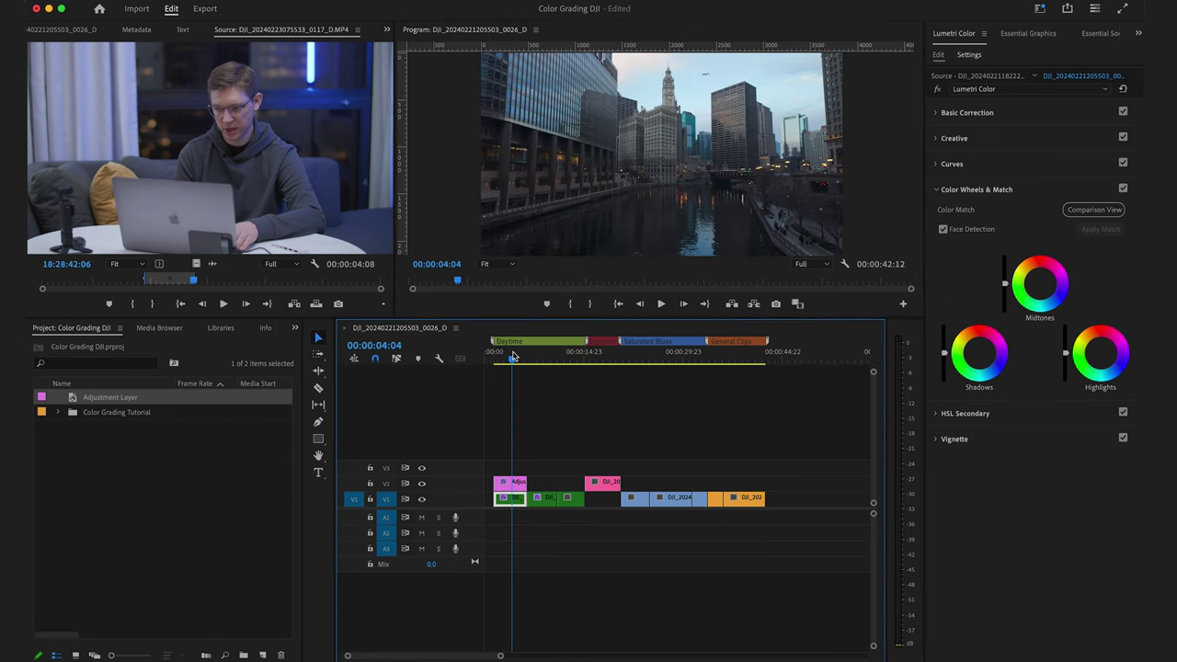
left_click(510, 485)
key("shift+e")
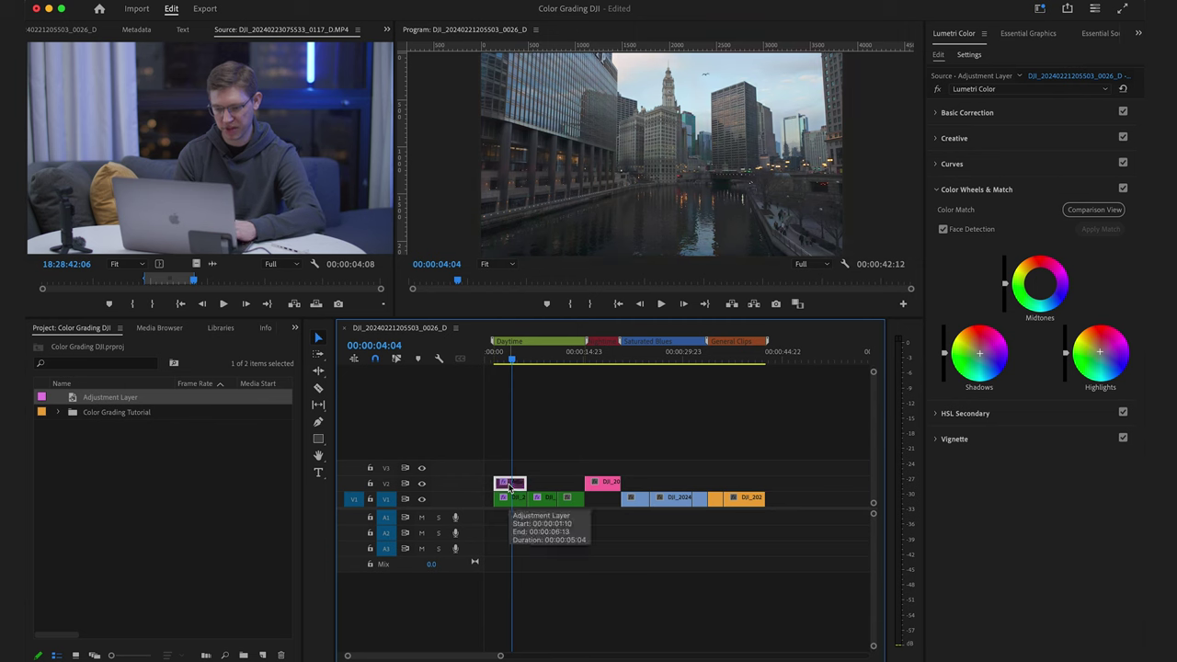
left_click_drag(134, 401, 526, 468)
- Copy the second daytime clip's attributes and paste only its Lumetri Color effect onto the V3 adjustment layer
left_click(544, 501)
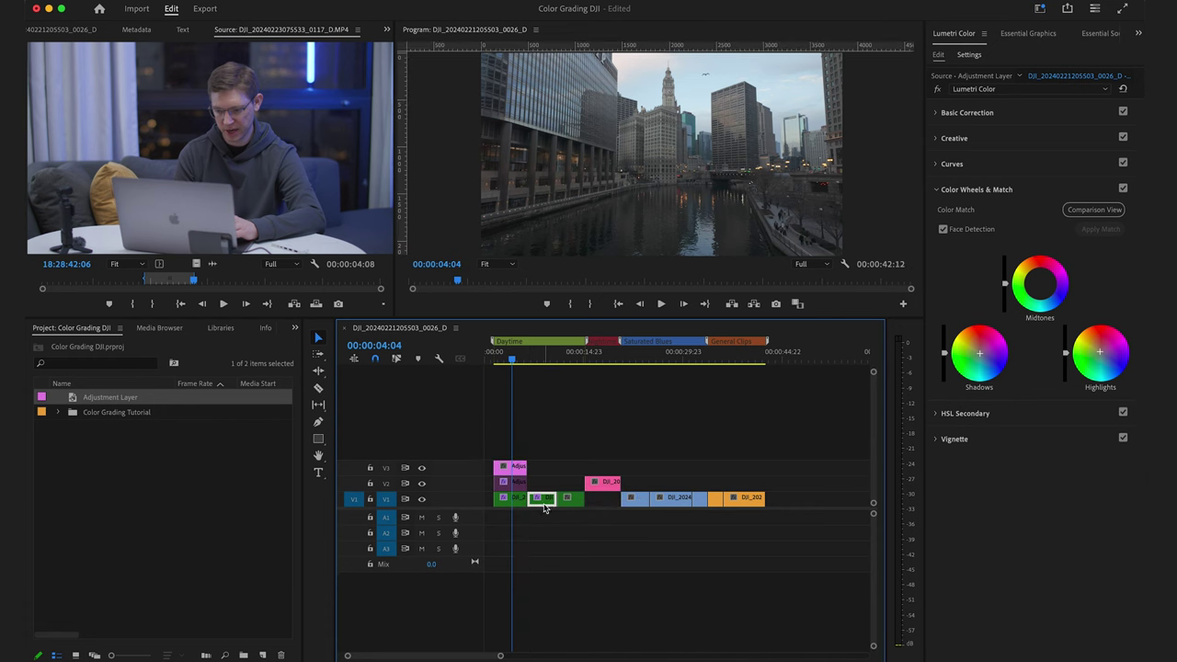
right_click(552, 508)
left_click(580, 61)
left_click(512, 469)
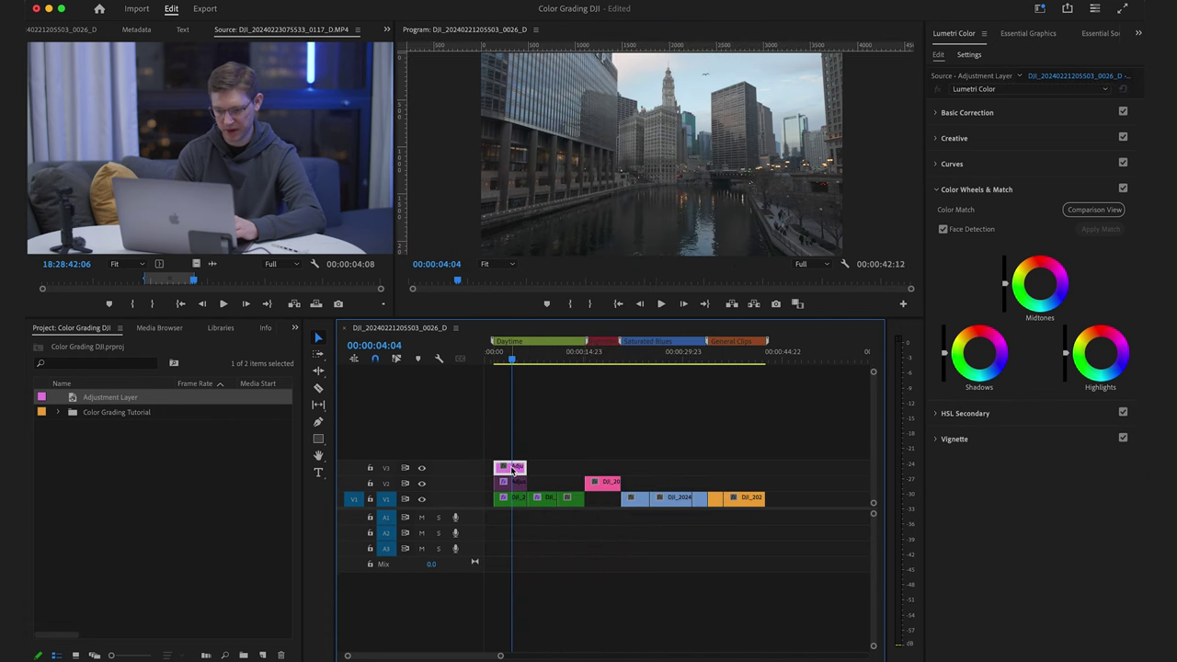
right_click(514, 470)
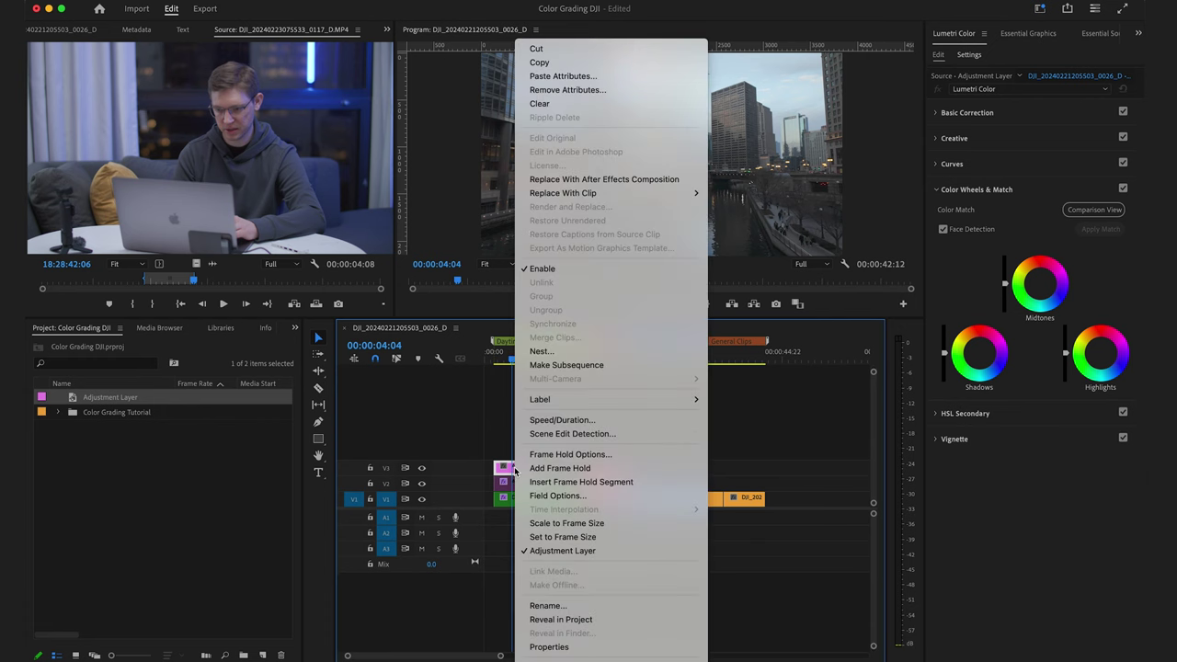
left_click(561, 77)
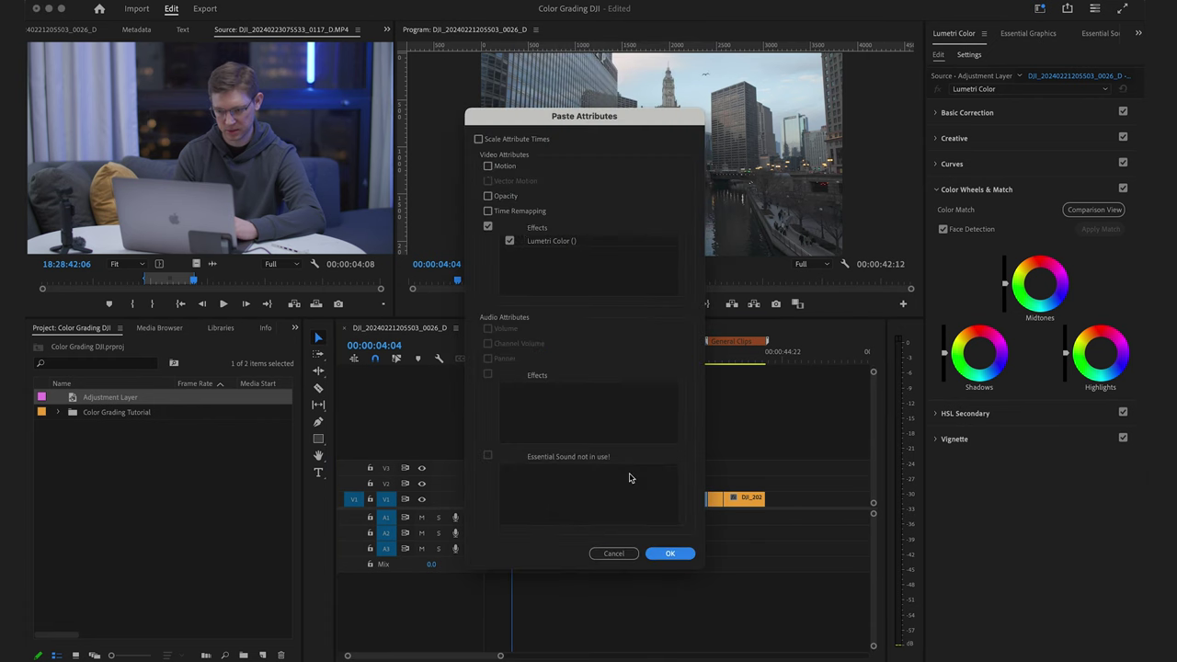
left_click(669, 554)
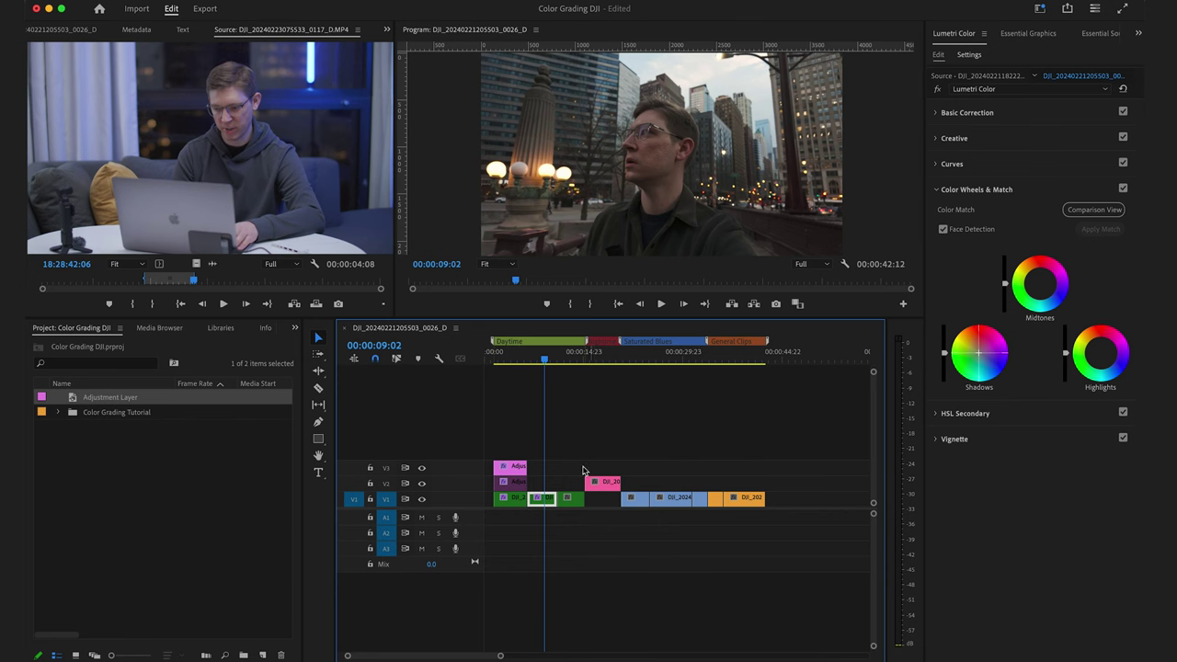
- Move the V3 adjustment layer above the third daytime clip, fit it to that clip's length, and play both graded clips to compare
left_click_drag(577, 359, 544, 358)
left_click_drag(513, 470, 559, 466)
left_click(566, 357)
key("space")
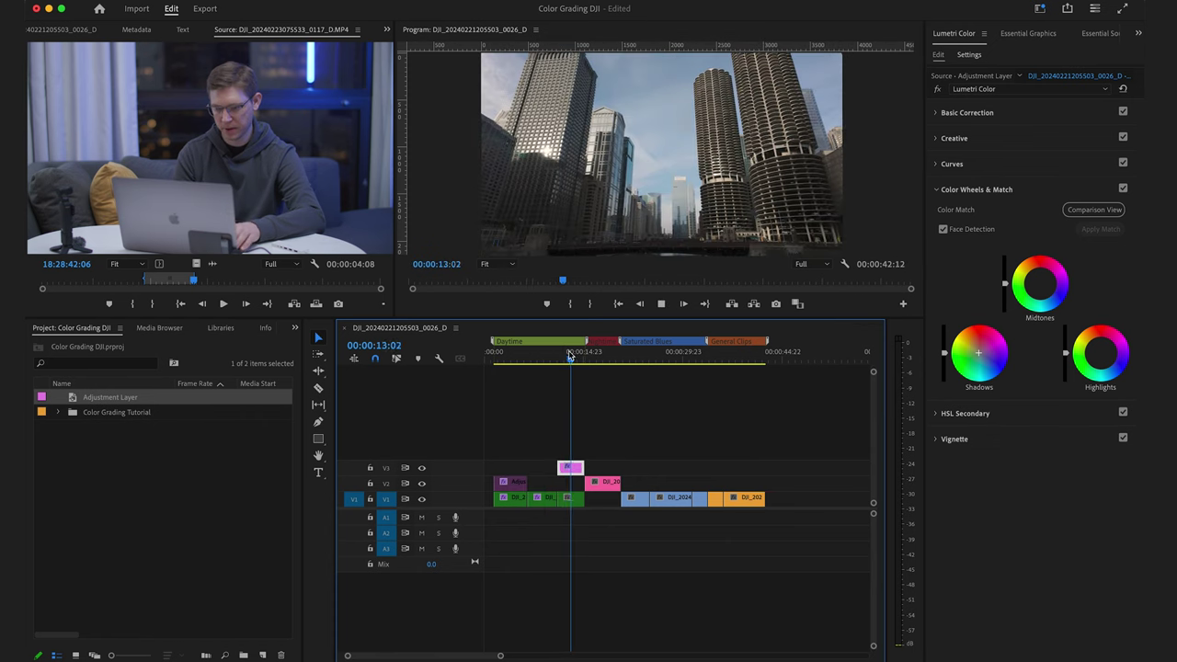
left_click(547, 354)
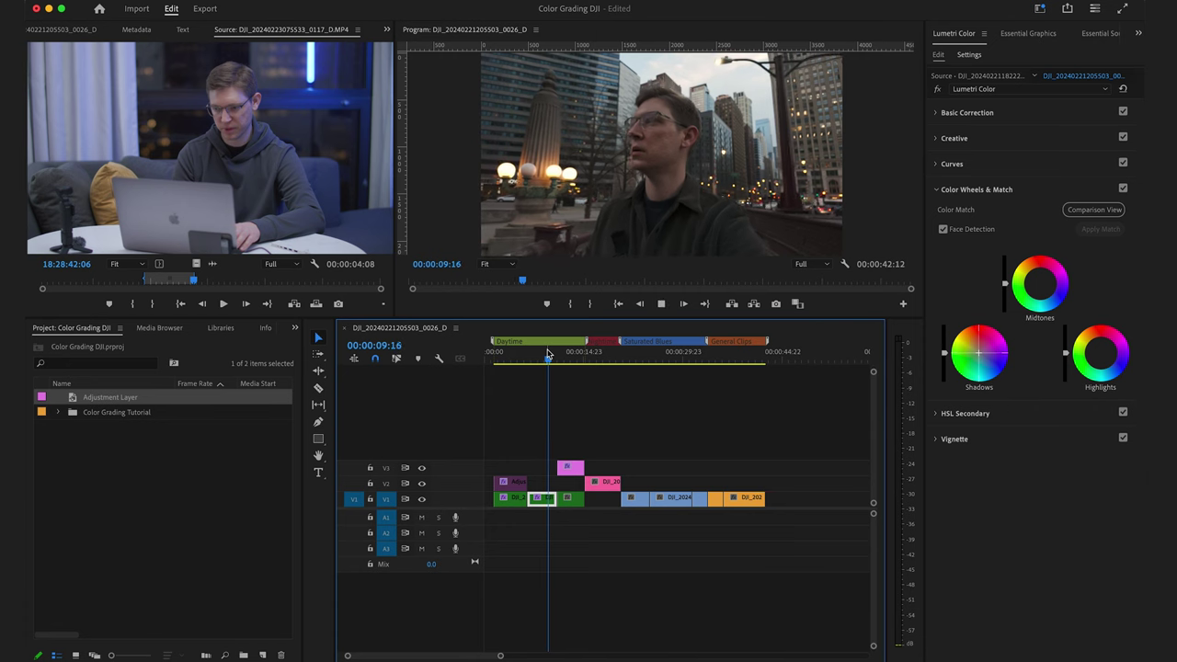
key("space")
- Play the night clip full screen to examine its ungraded colors
left_click(604, 359)
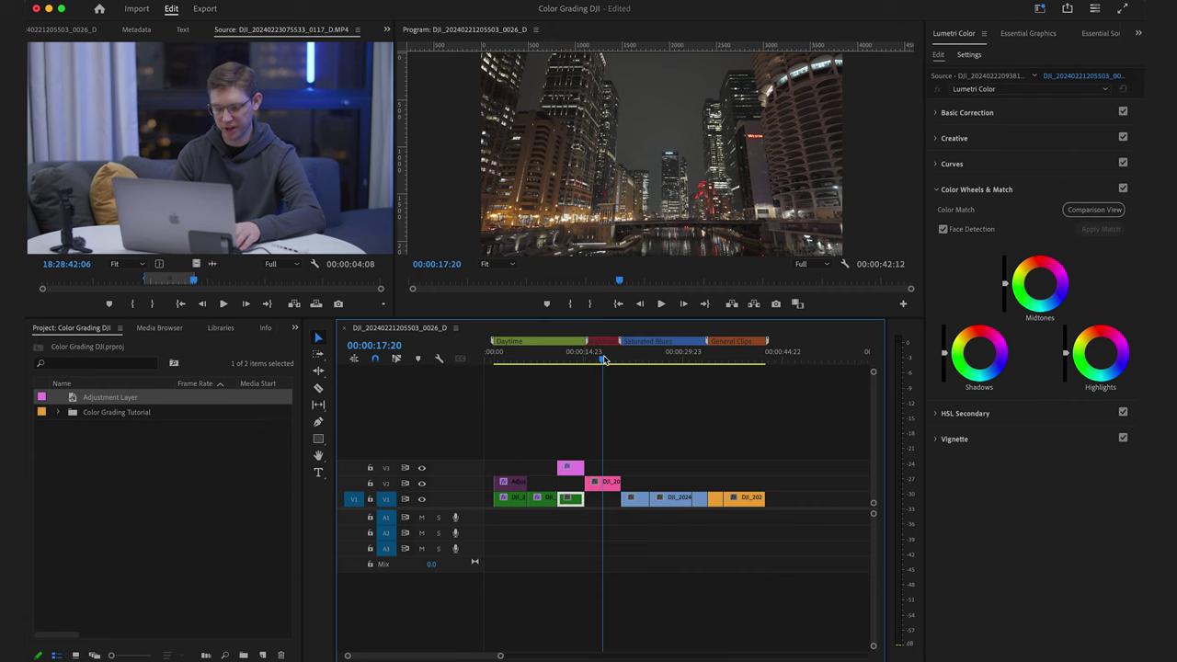
key("ctrl+grave")
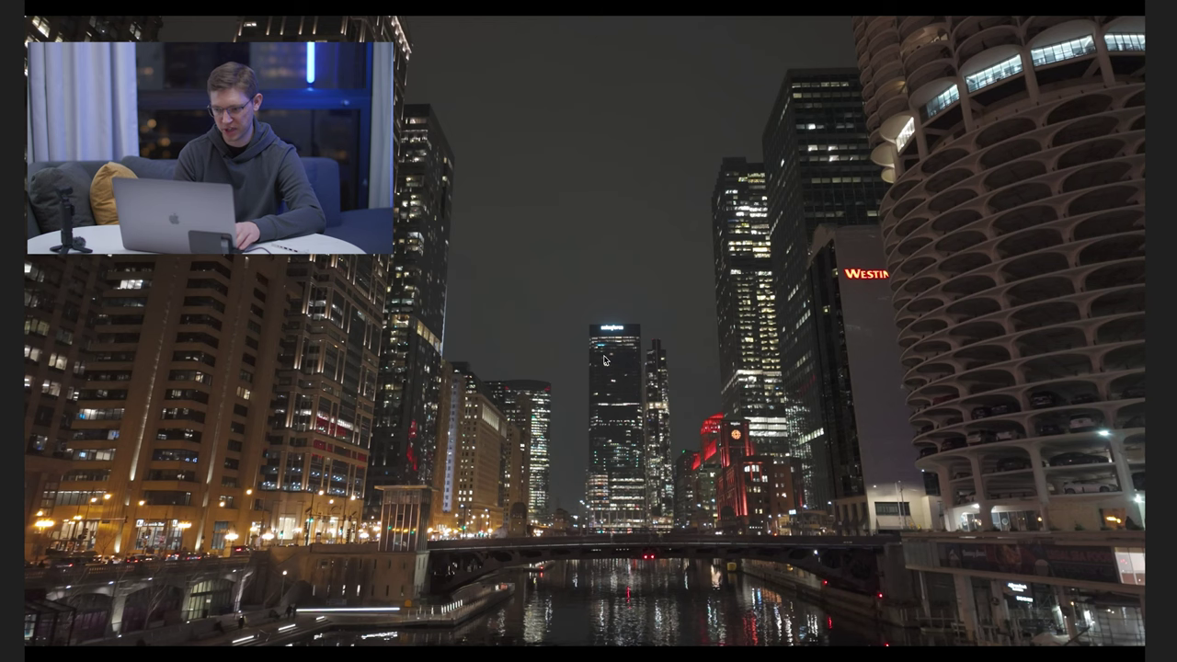
key("space")
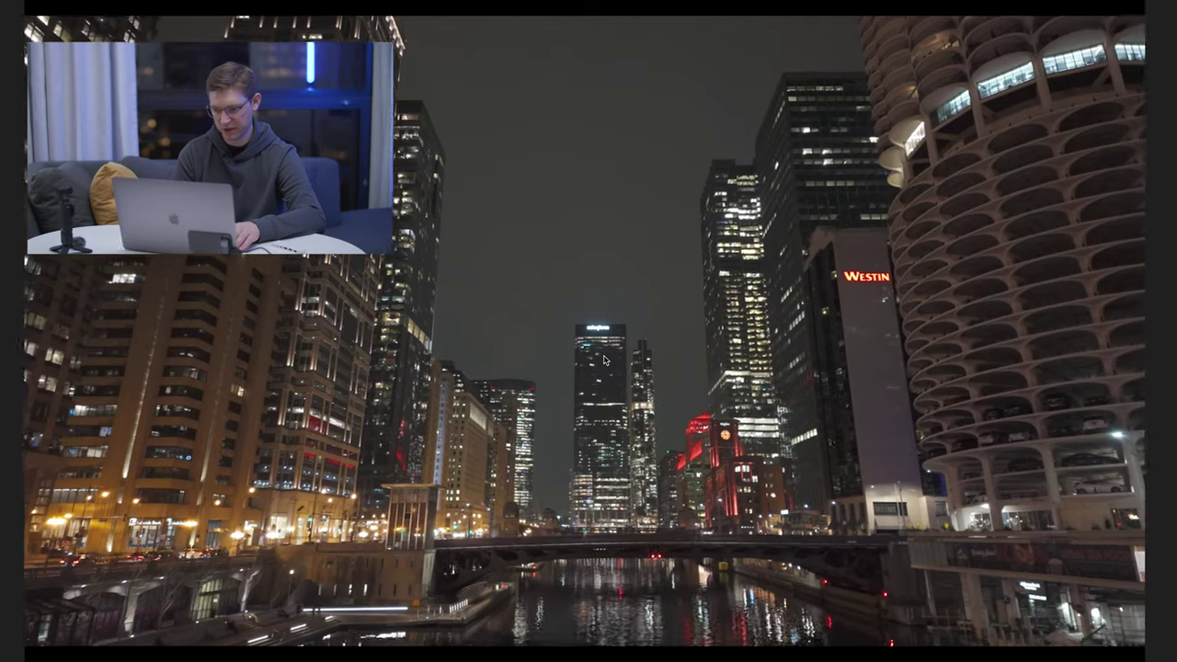
key("Escape")
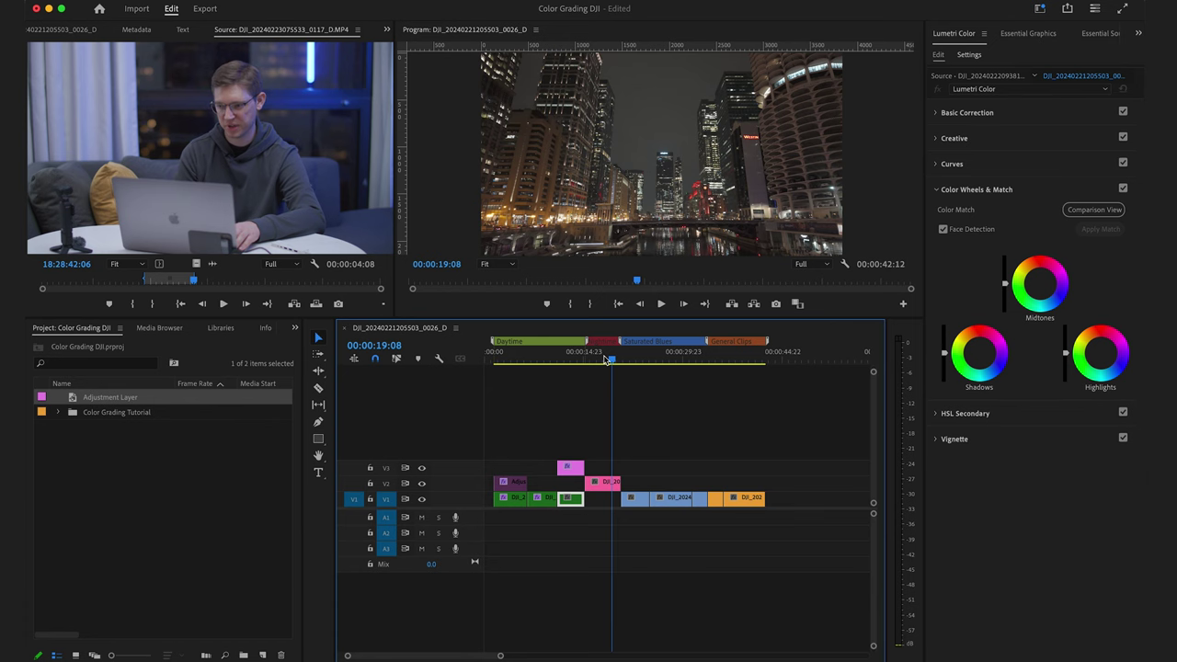
- Try cooling the night clip directly with a Basic Correction temperature of -33, and reset the temperature
left_click(603, 482)
left_click(967, 112)
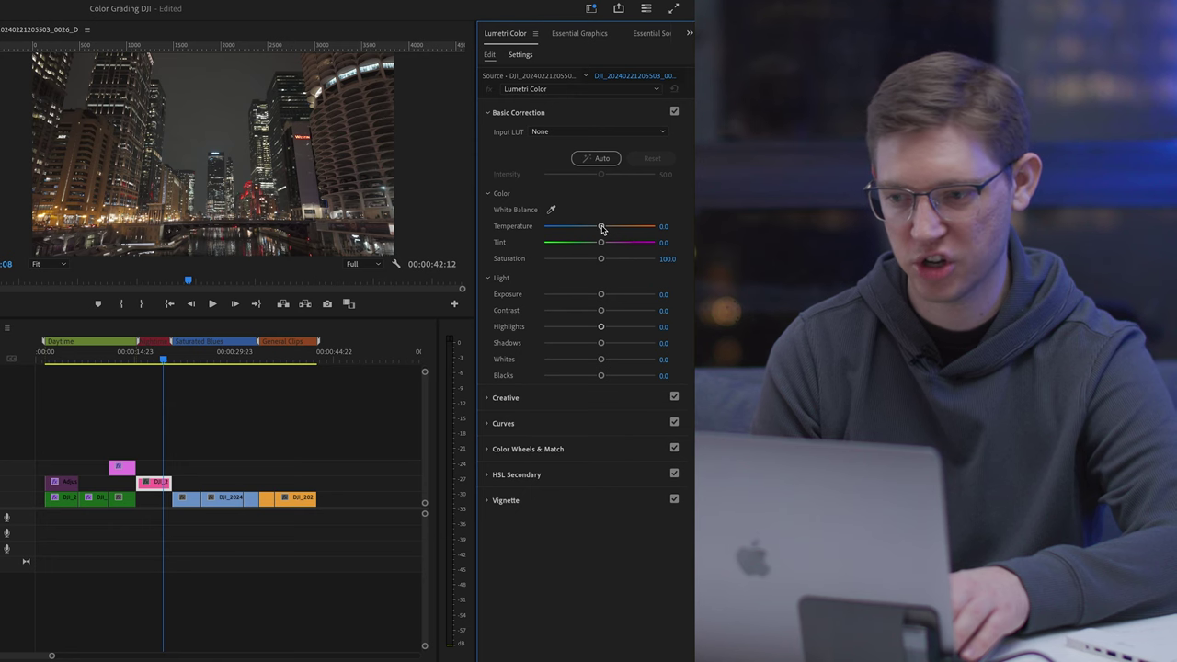
left_click_drag(603, 229, 589, 229)
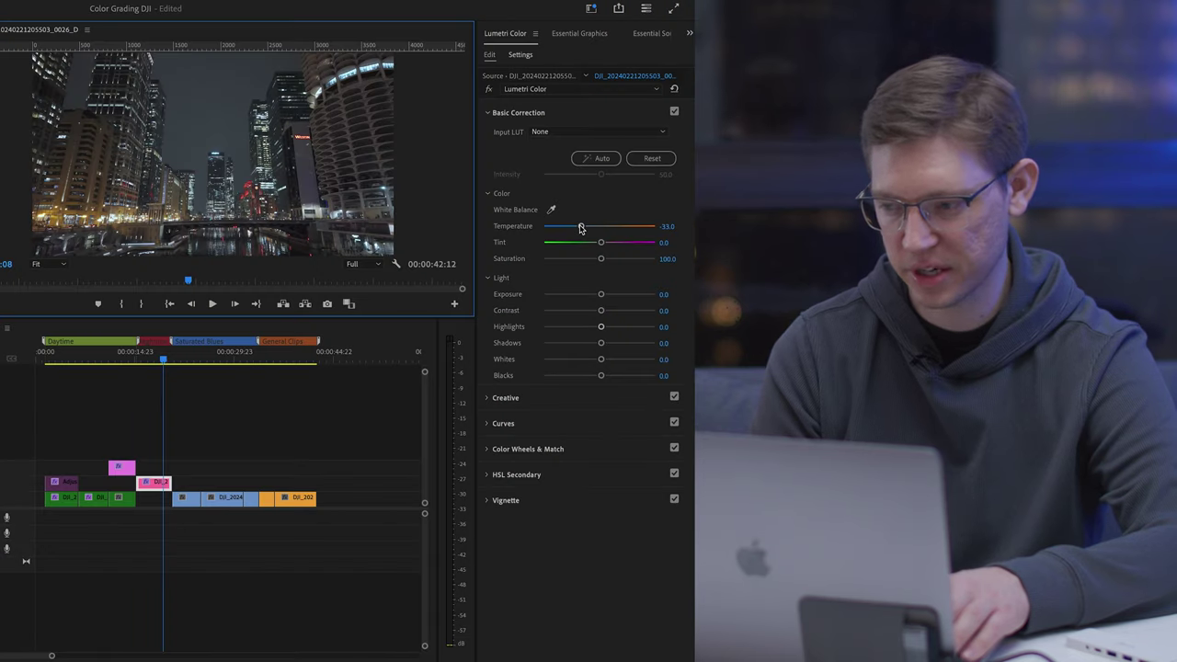
double_click(581, 228)
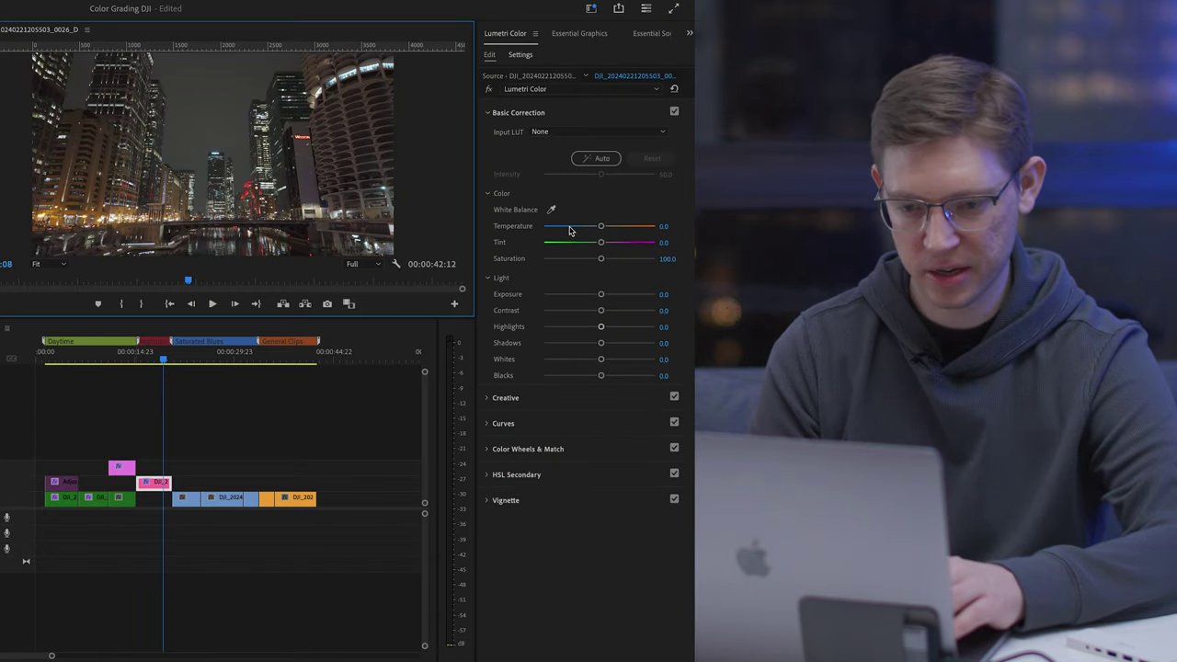
- Add another adjustment layer on V3 spanning the night clip and select it for grading
left_click_drag(121, 467, 171, 467)
right_click(147, 467)
key("Escape")
left_click(162, 473)
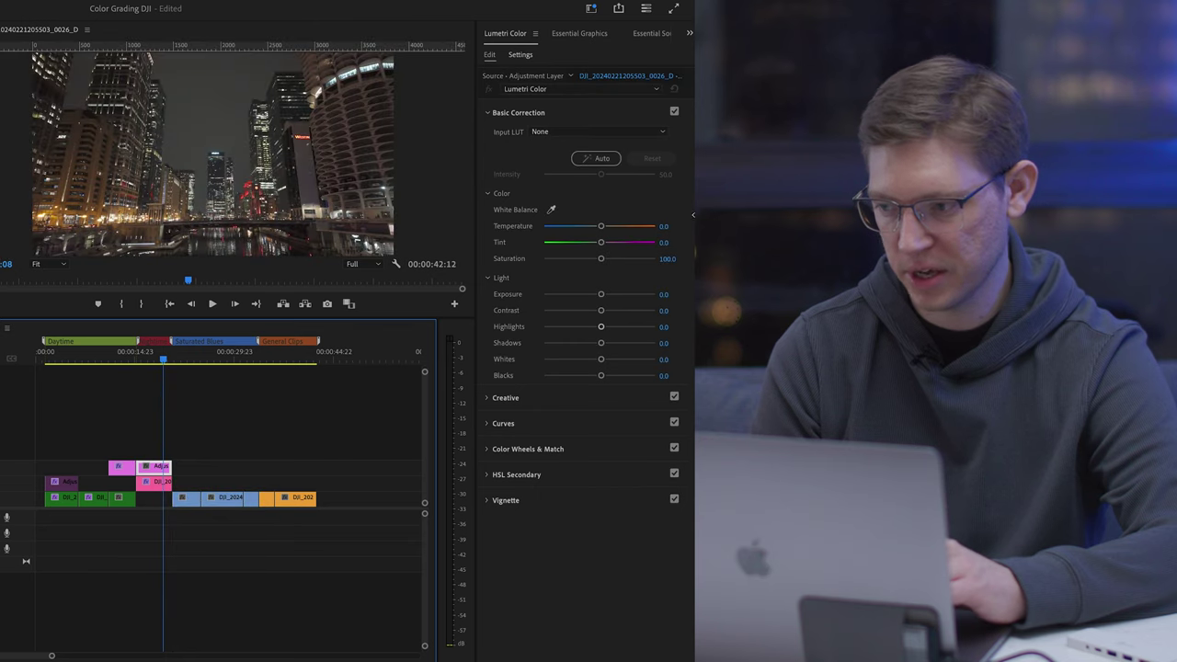
- Set the night adjustment layer's temperature to -31.8 and its exposure to 0.6 in Basic Correction
left_click(1050, 227)
left_click_drag(1049, 227, 1031, 229)
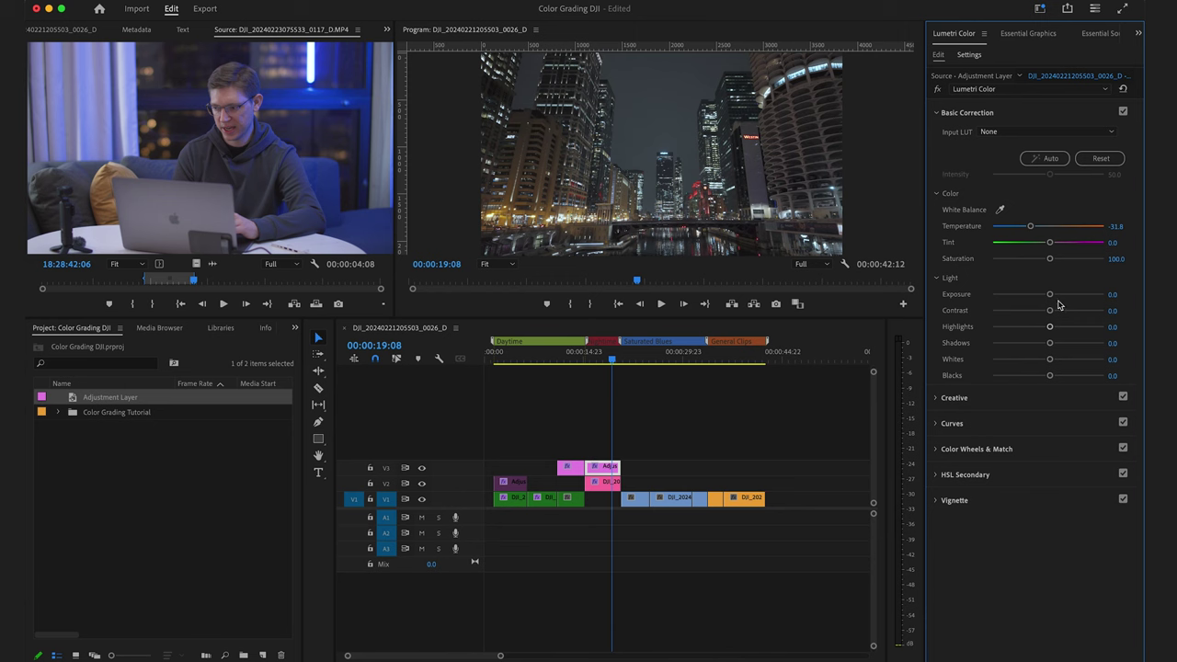
left_click_drag(1051, 297, 1053, 297)
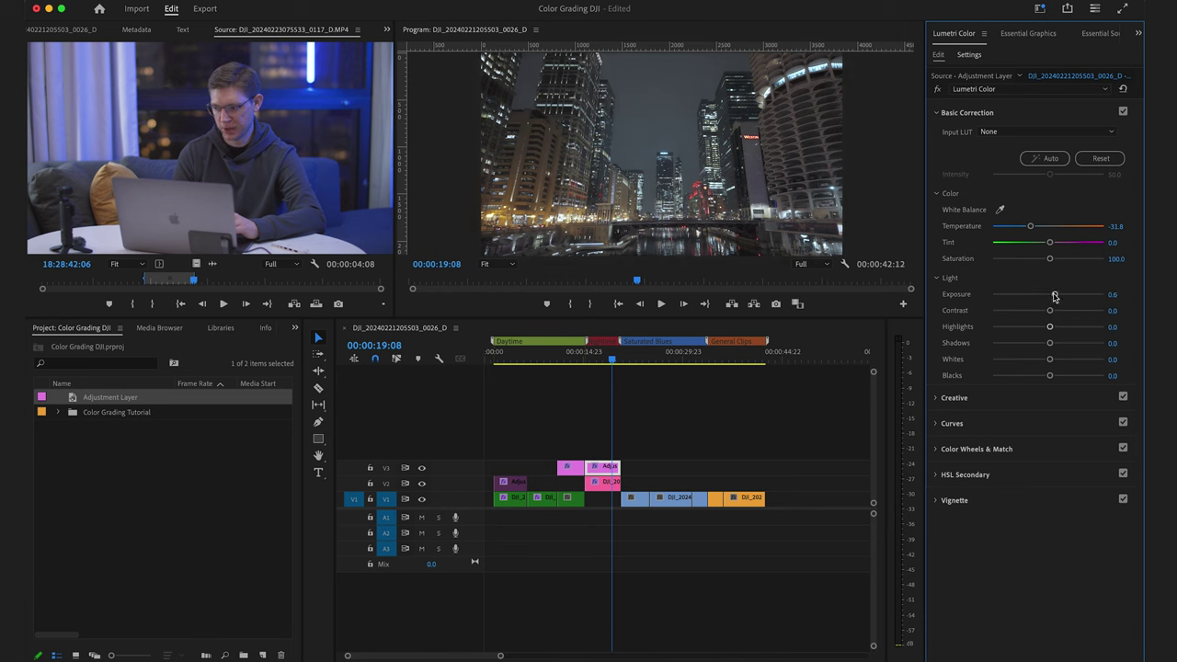
- Shape a gentle S-curve in RGB Curves on the night adjustment layer, lowering the shadows and lifting the highlights
left_click(984, 399)
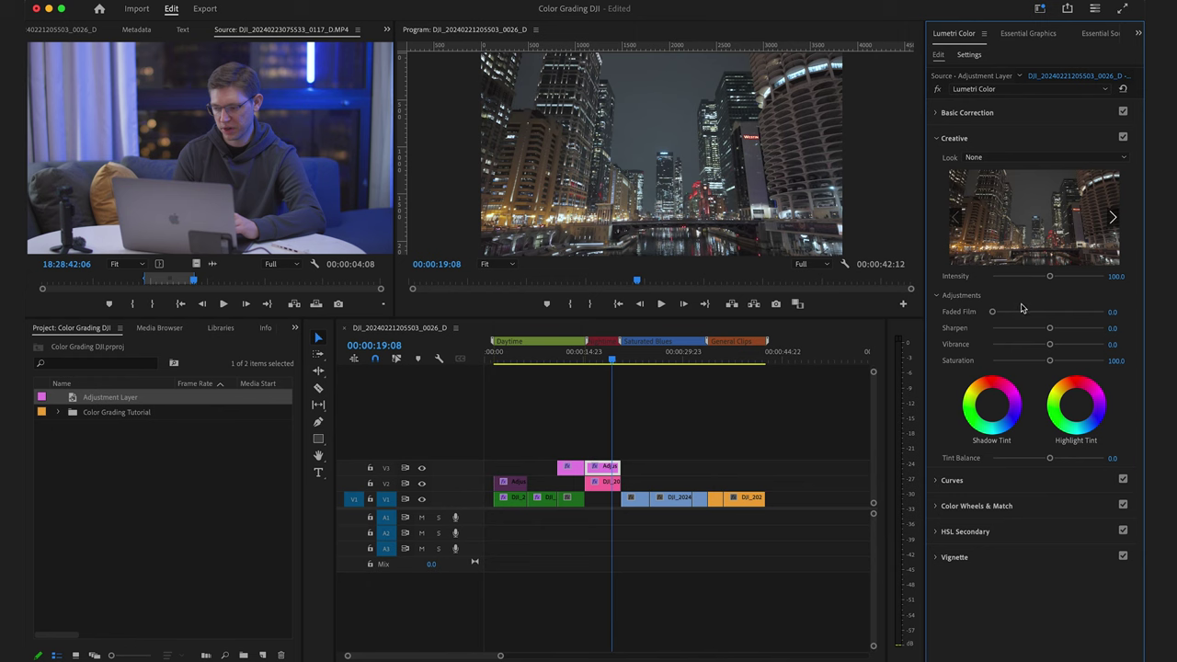
left_click(971, 481)
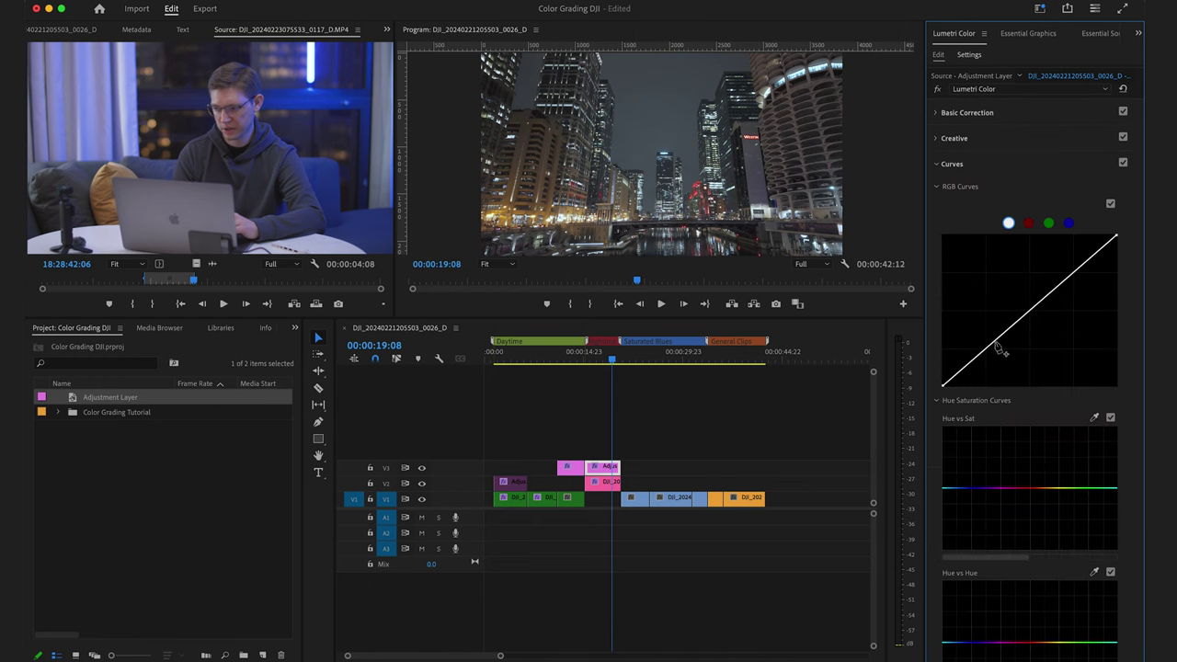
left_click_drag(995, 342, 999, 348)
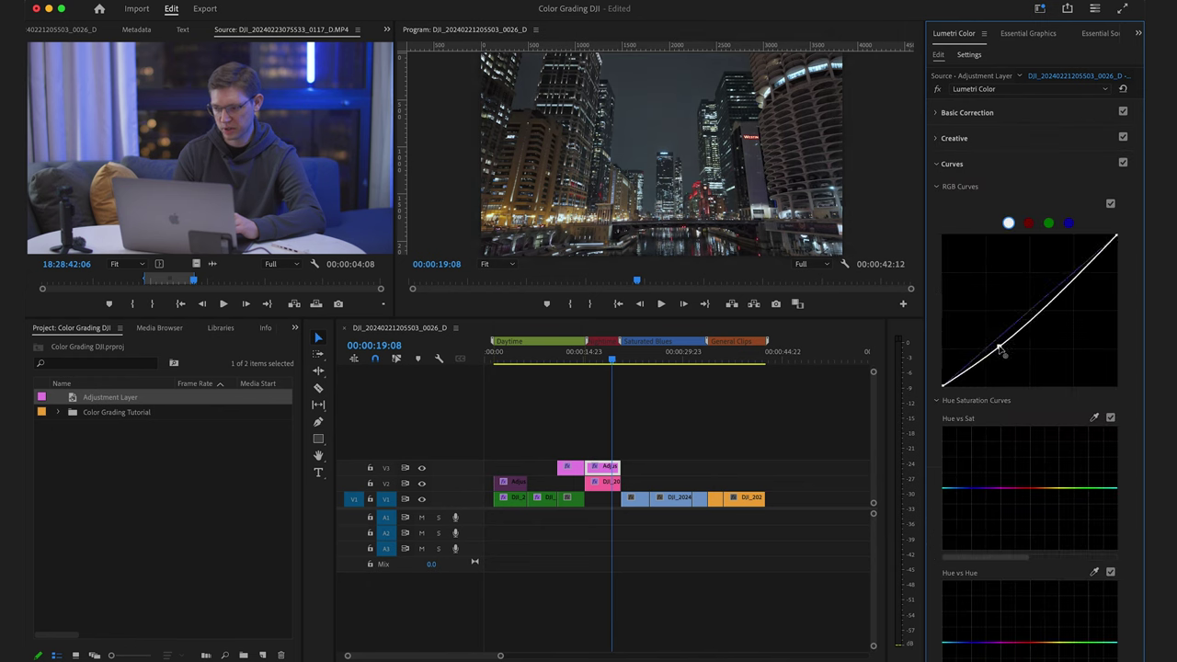
left_click_drag(1051, 301, 1050, 297)
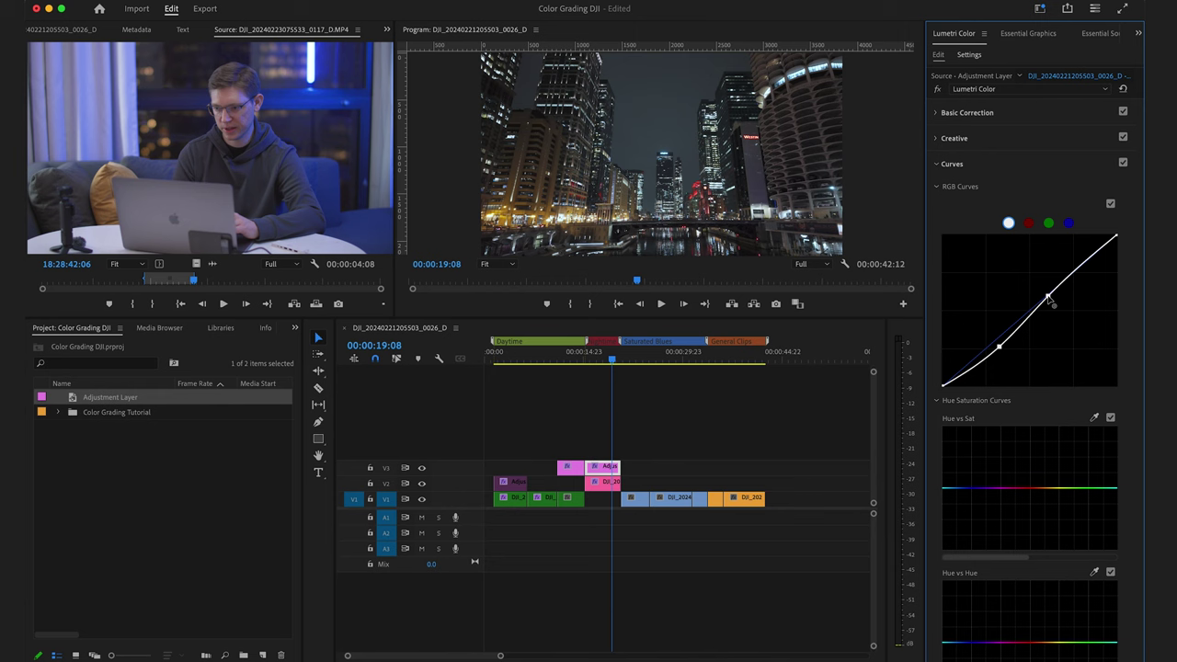
- Compare the night shot with the Curves adjustment turned off and on
left_click(1123, 163)
left_click(1123, 163)
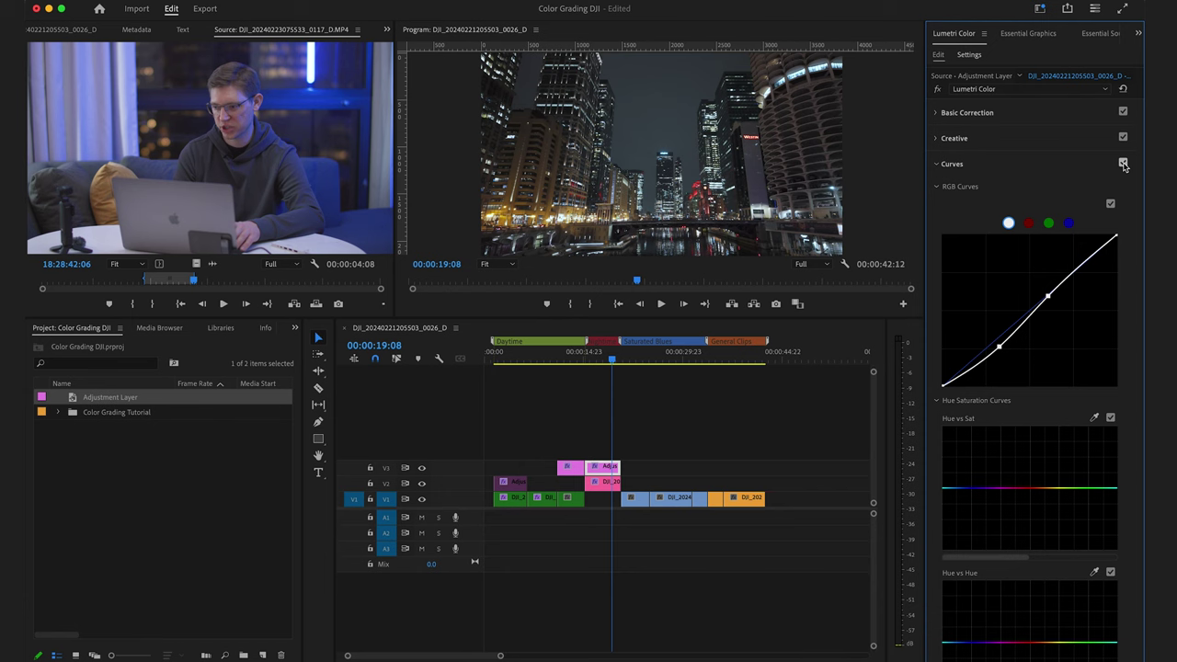
left_click(1123, 162)
left_click(1122, 162)
- Nudge the Shadows wheel very slightly from its center in Color Wheels & Match for the night adjustment layer
left_click(1057, 173)
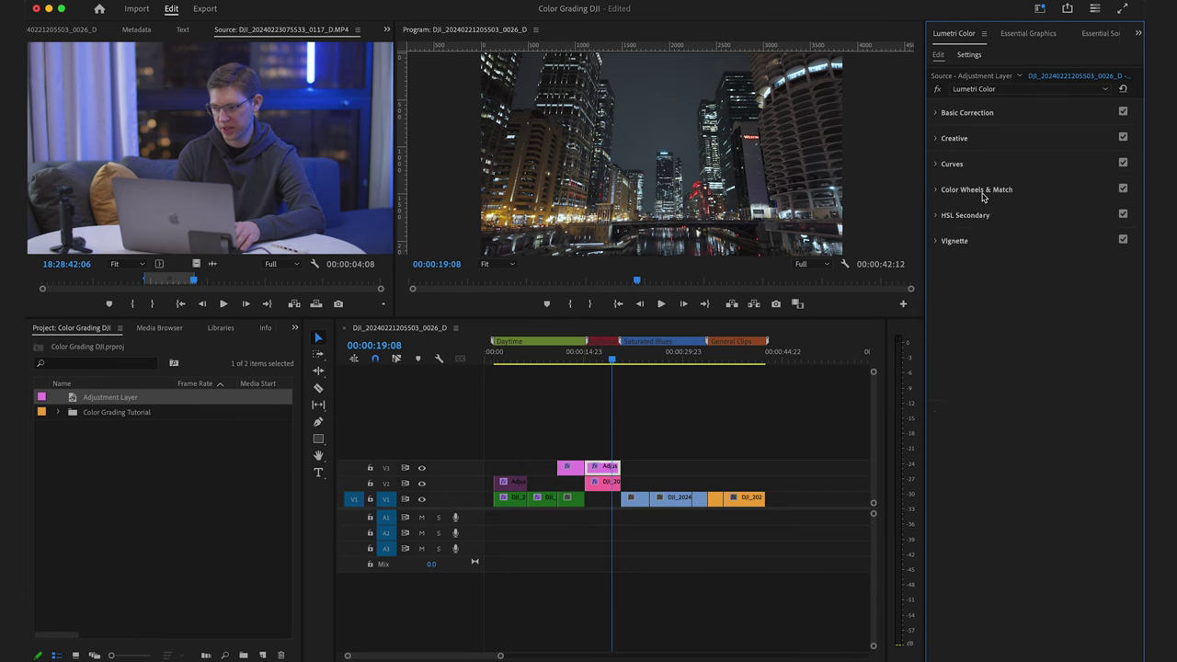
left_click(982, 191)
left_click(981, 359)
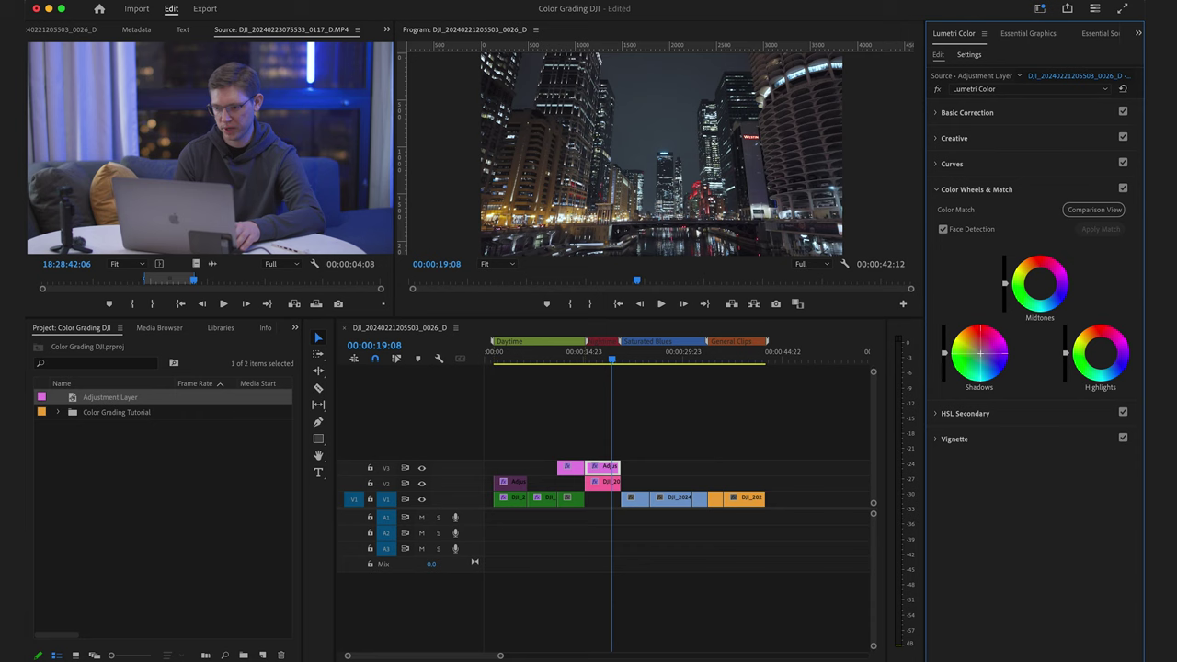
- Play the graded night clip full screen and compare it with the night adjustment layer disabled and enabled
key("ctrl+grave")
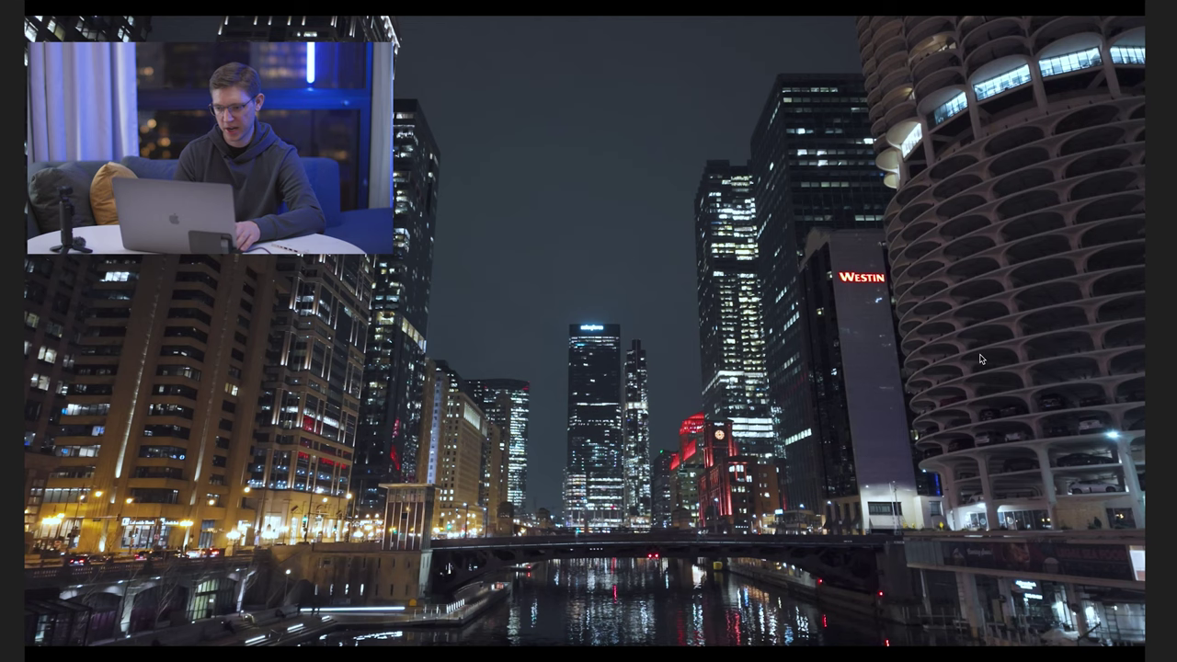
key("ctrl+grave")
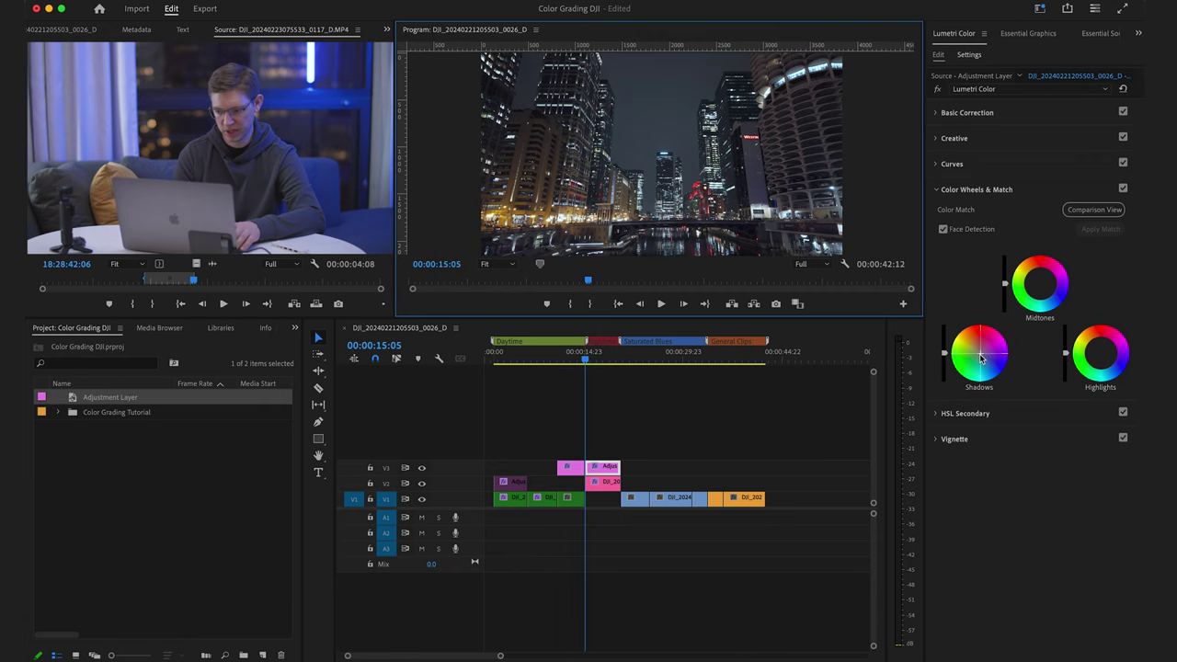
key("ctrl+grave")
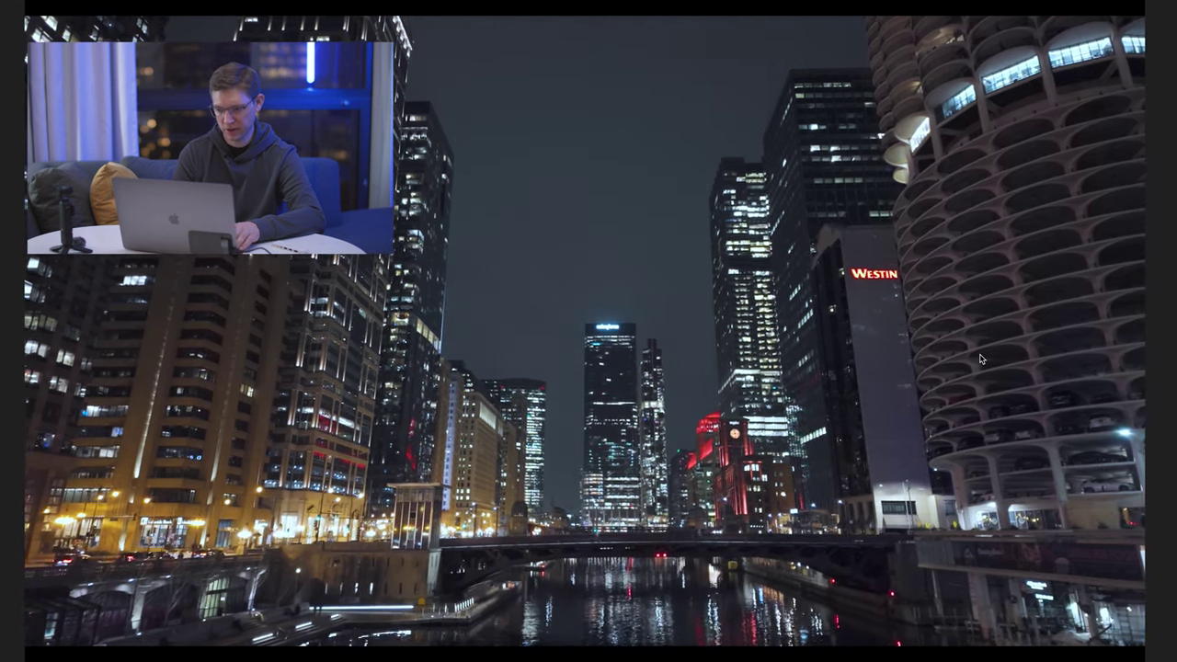
key("ctrl+grave")
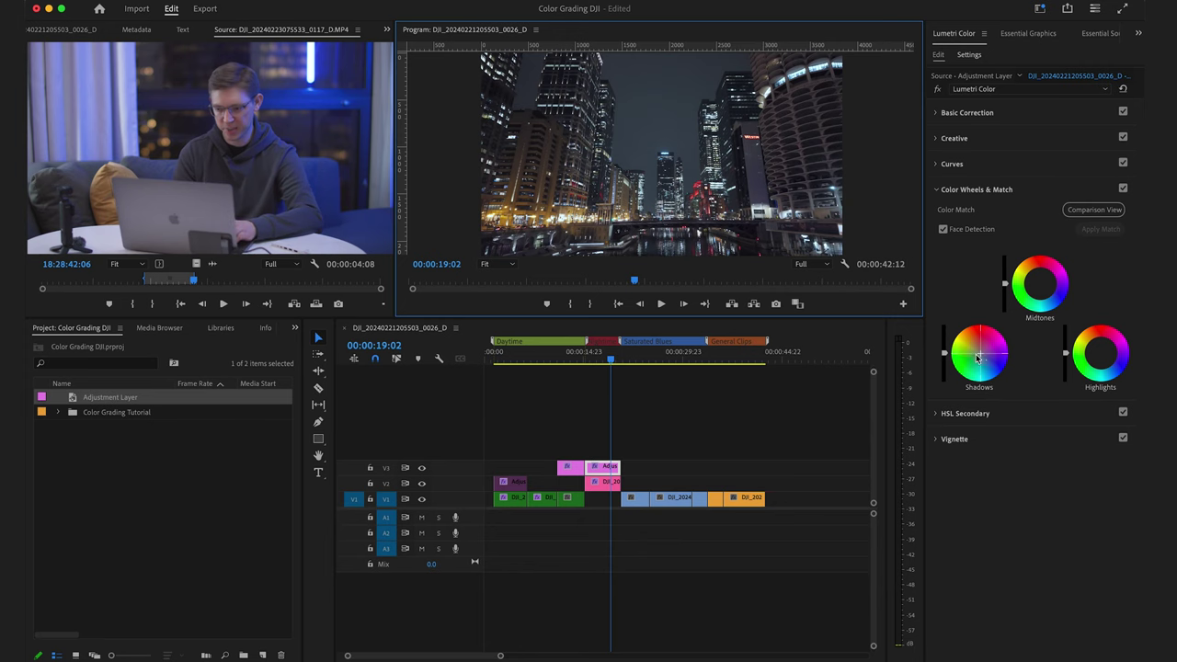
left_click(598, 470)
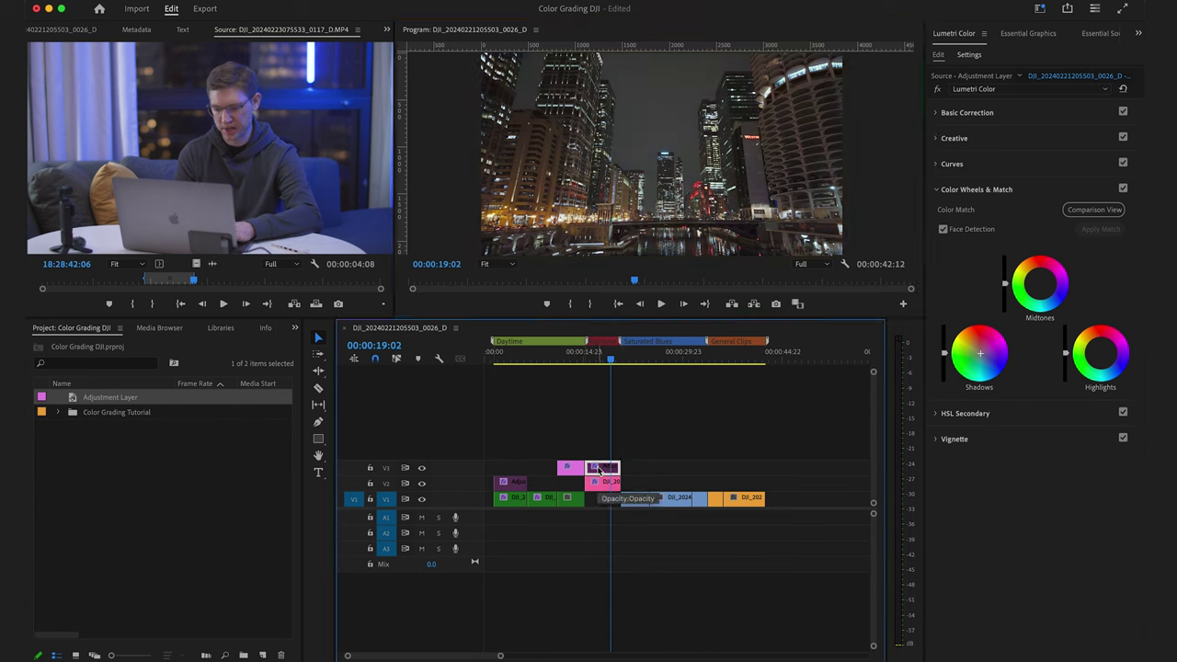
left_click(599, 470)
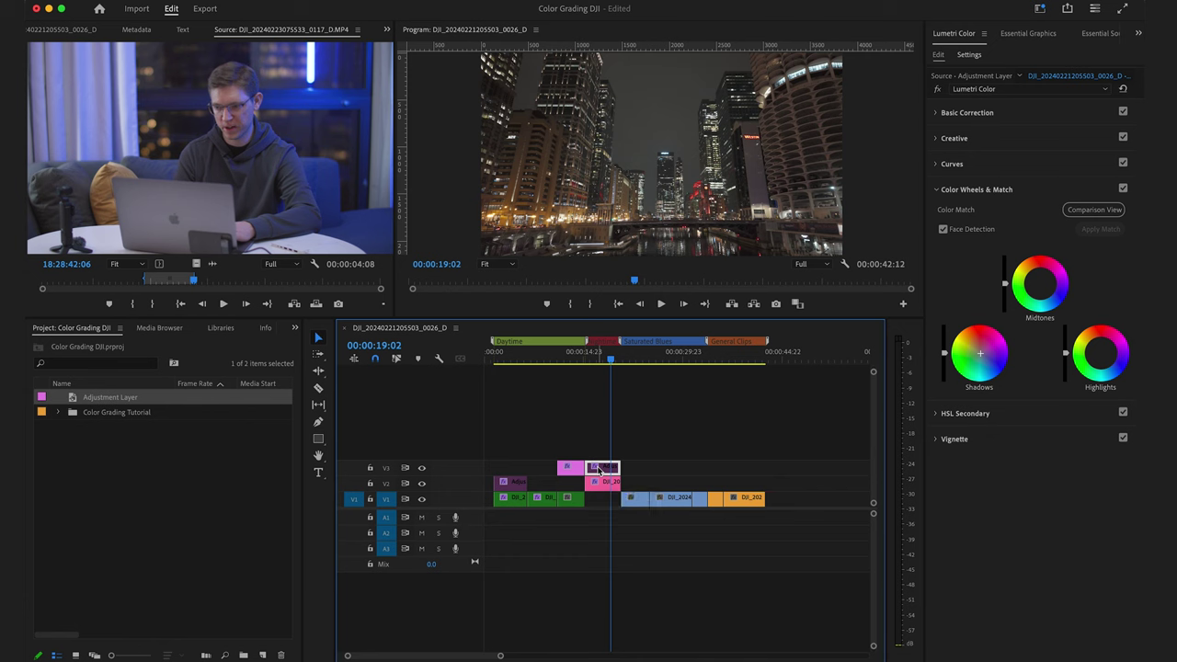
- Examine the ungraded clips in the Saturated Blues section, viewing the second one with the skyline and bridge full screen
left_click(637, 360)
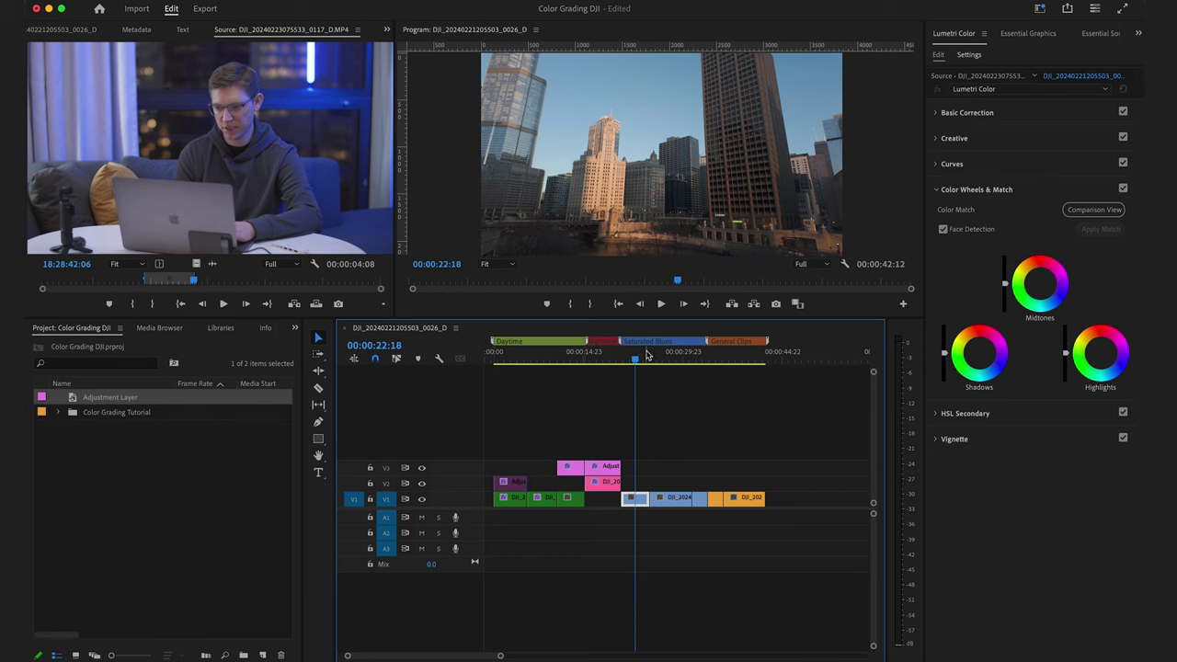
left_click(664, 358)
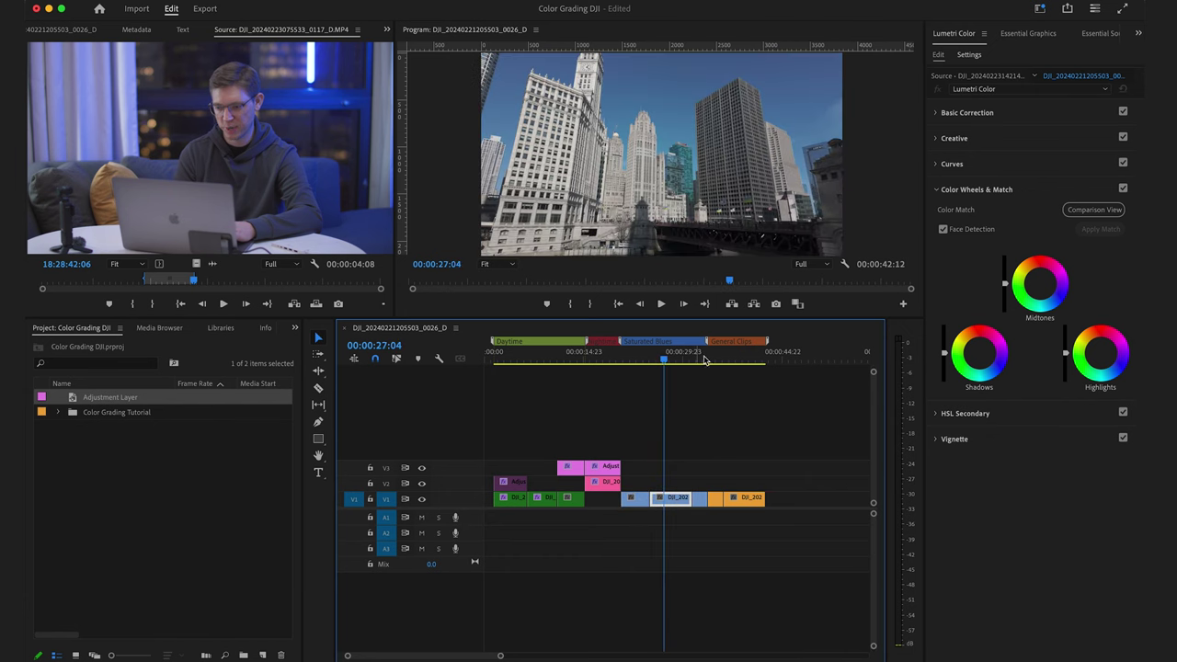
left_click(703, 361)
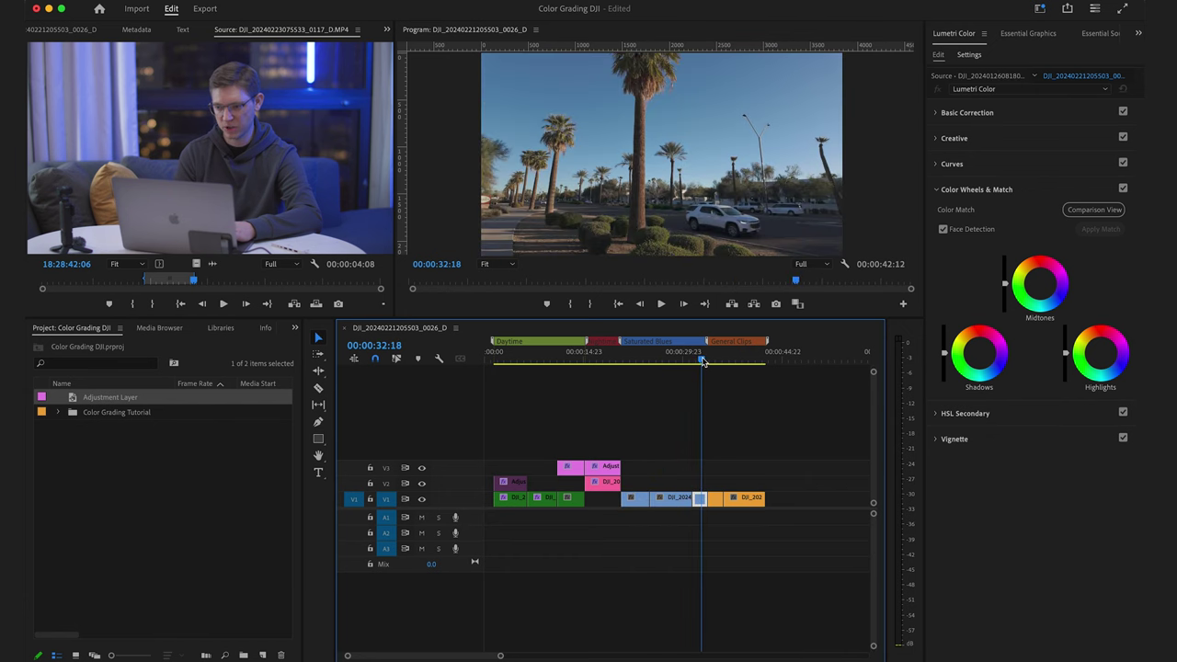
left_click(627, 360)
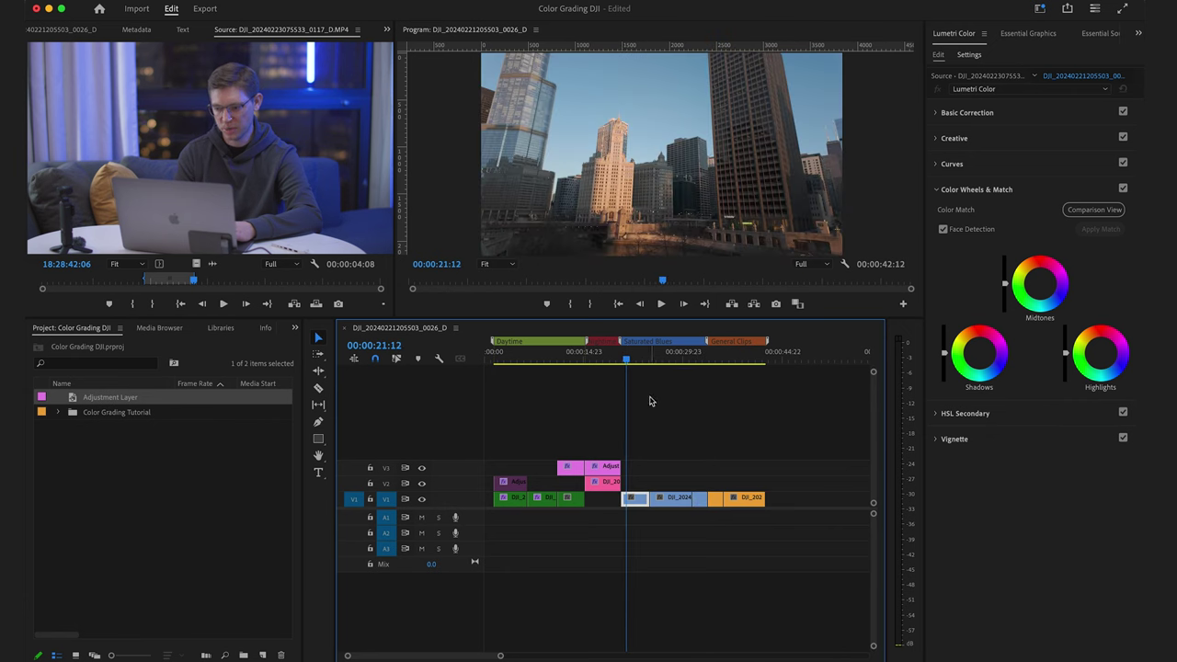
left_click(658, 359)
key("ctrl+grave")
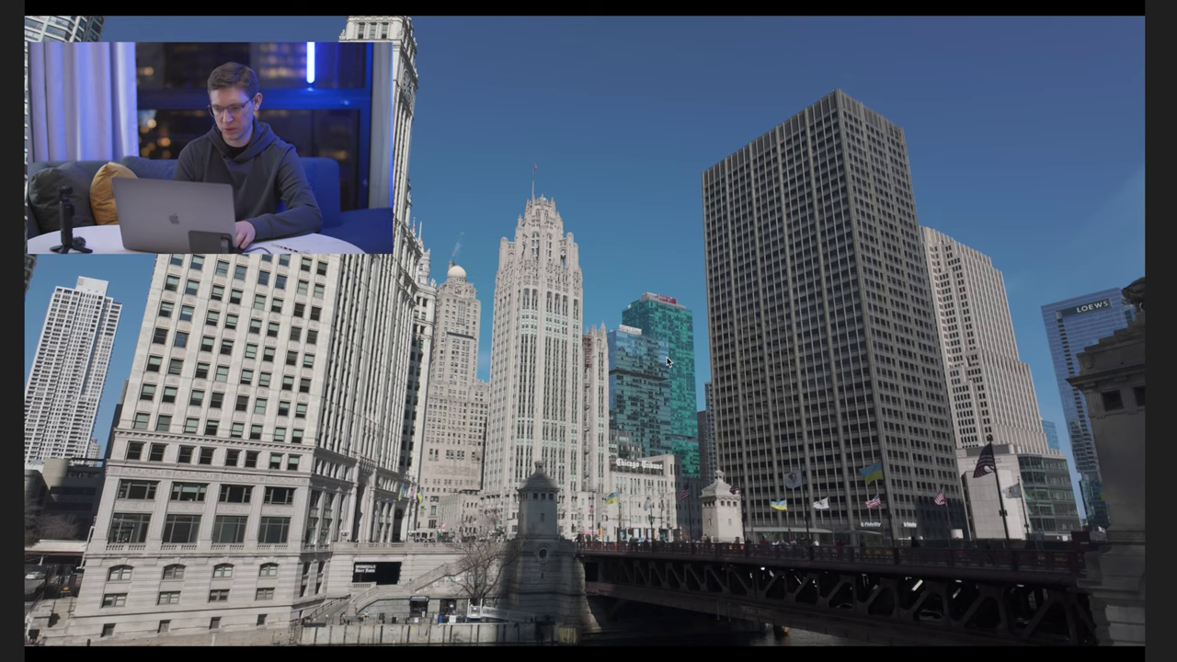
key("ctrl+grave")
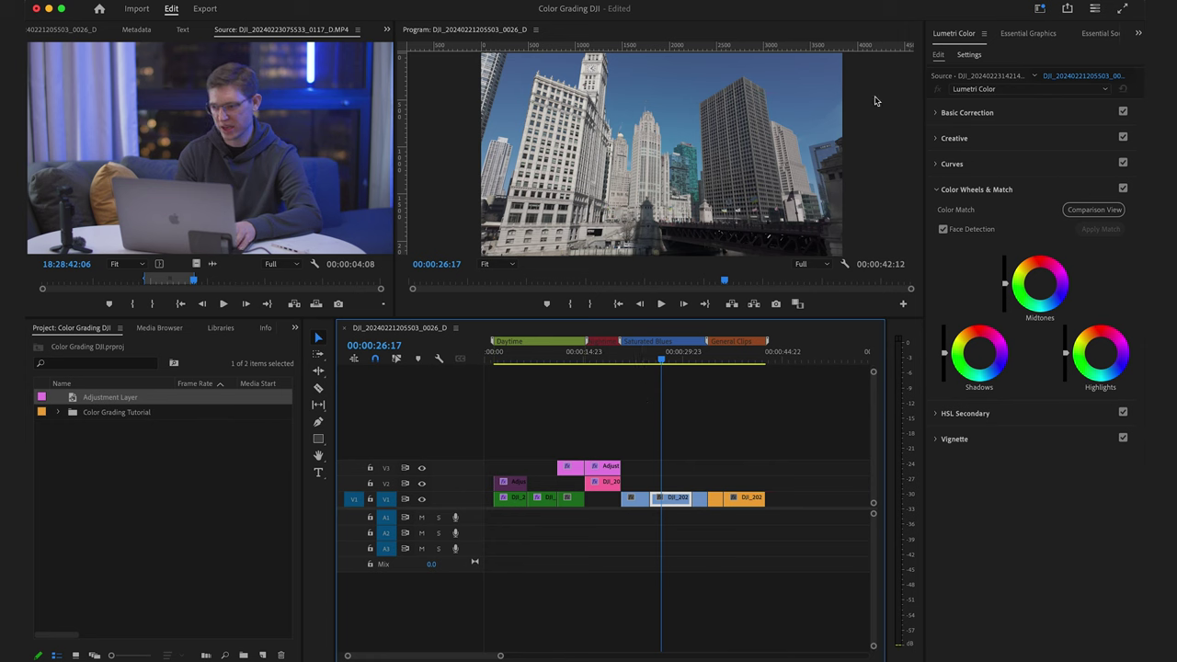
- Add an S-curve in RGB Curves directly to the second Saturated Blues clip and check it full screen
left_click(951, 163)
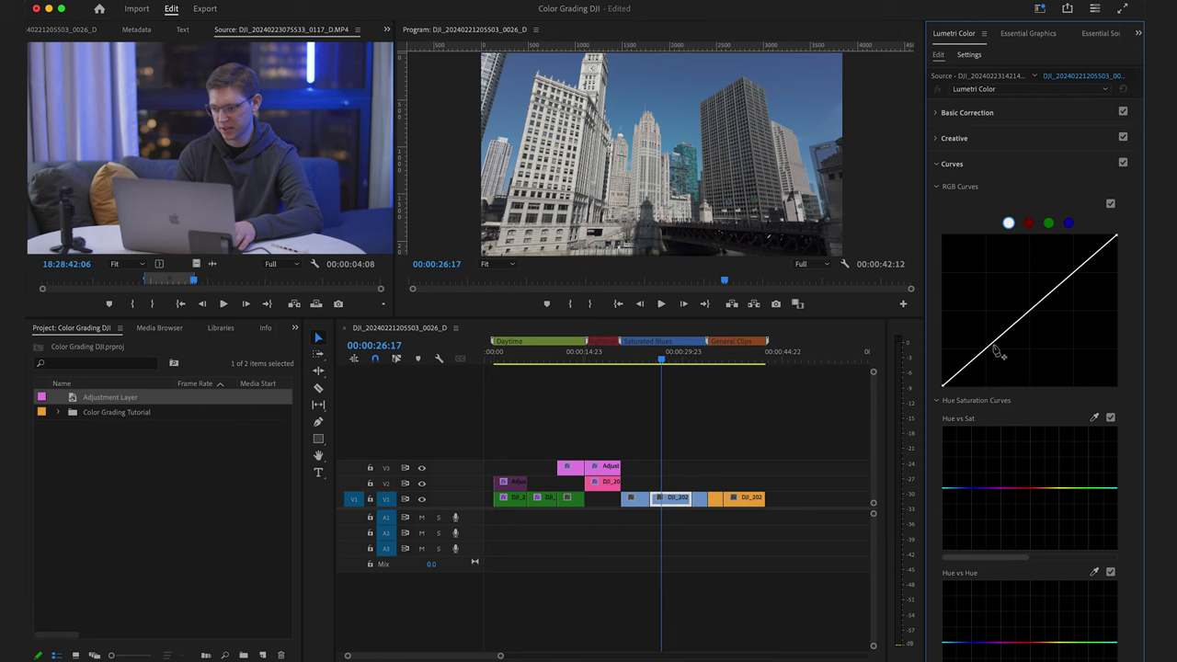
left_click_drag(989, 350, 996, 351)
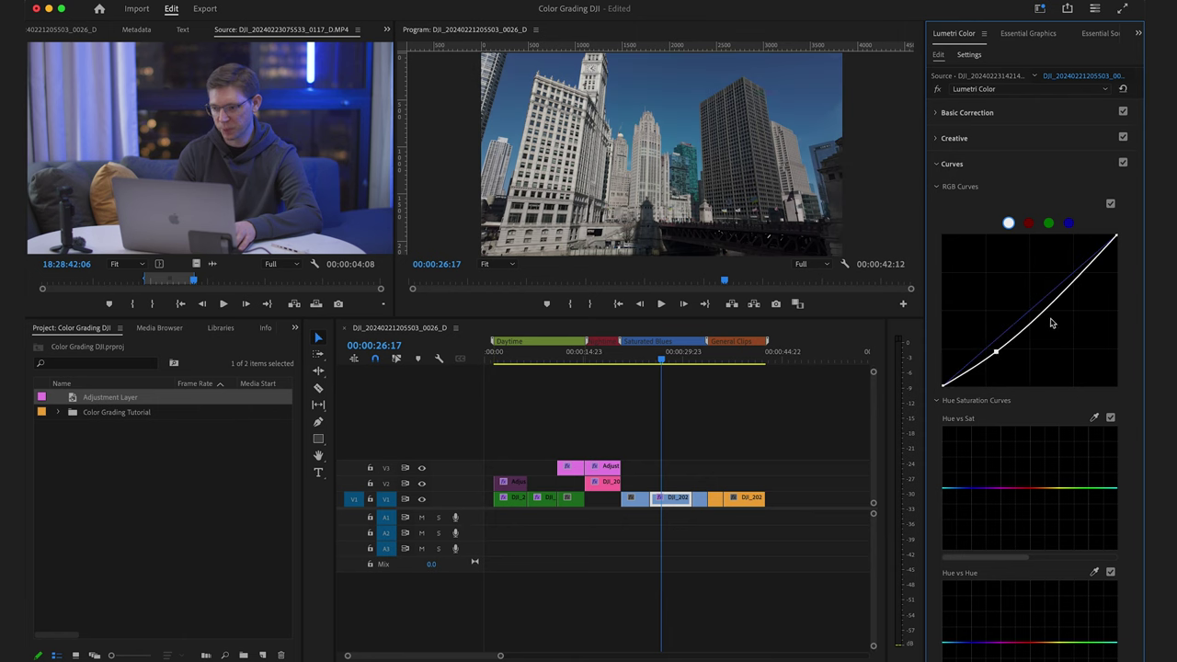
left_click_drag(1054, 302, 1050, 293)
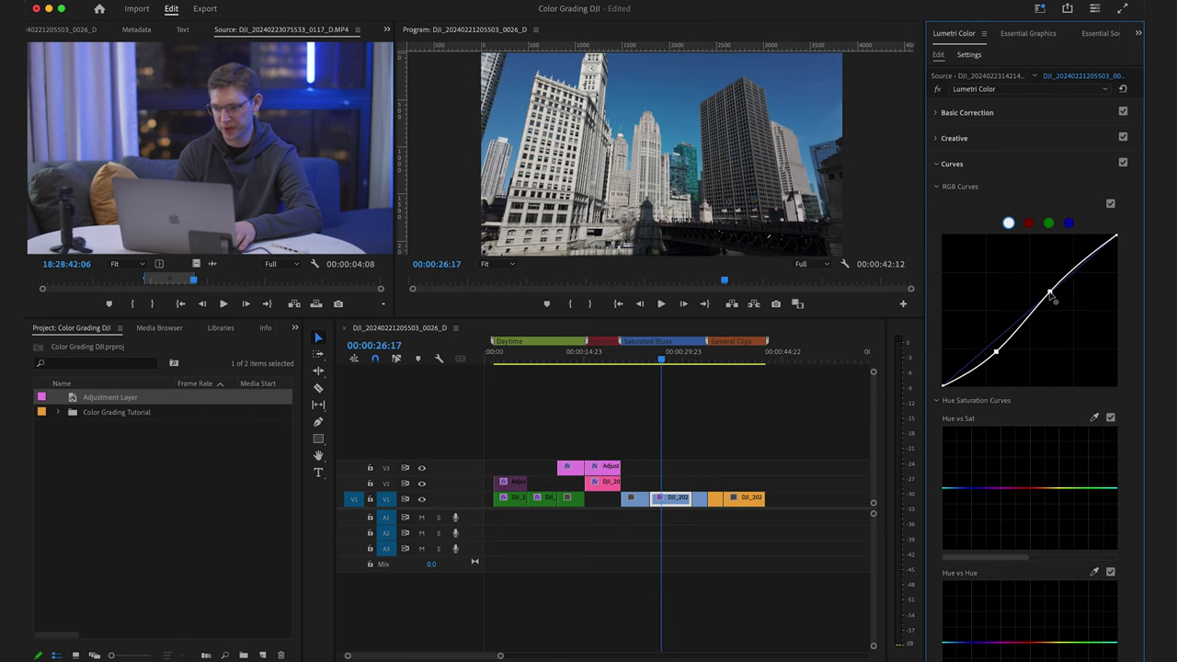
key("ctrl+grave")
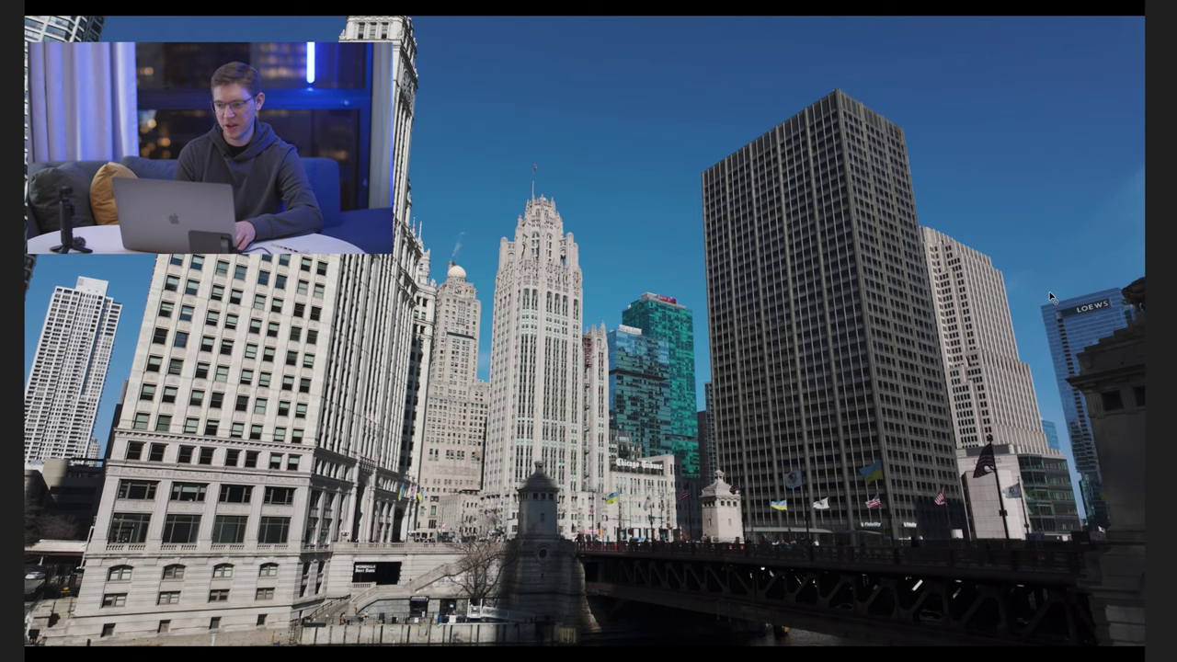
key("ctrl+grave")
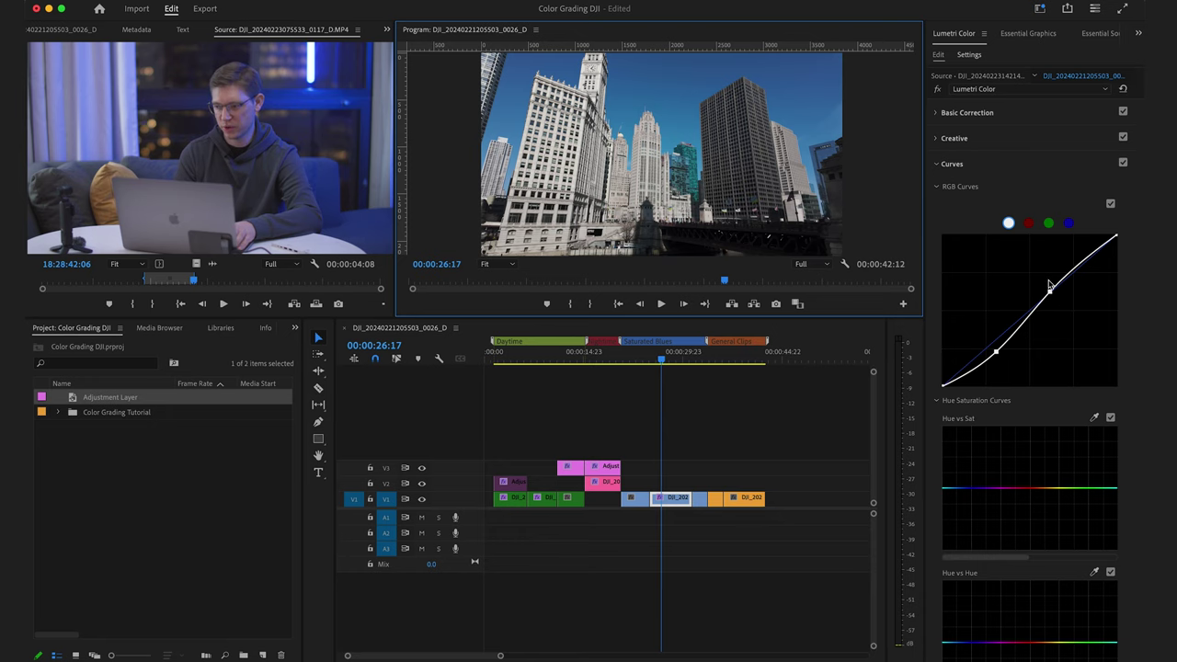
- Try Basic Correction saturation values of 116.2 and 72.6 on the skyline clip, and settle on 100.6
left_click(1018, 115)
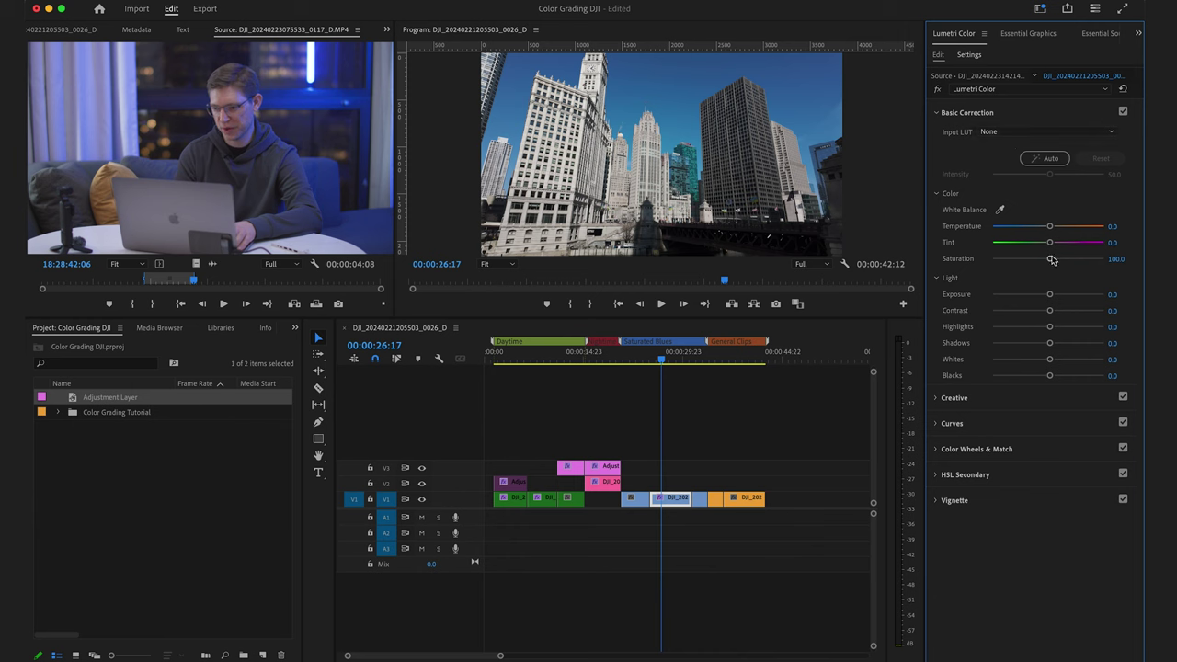
left_click_drag(1053, 260, 1056, 262)
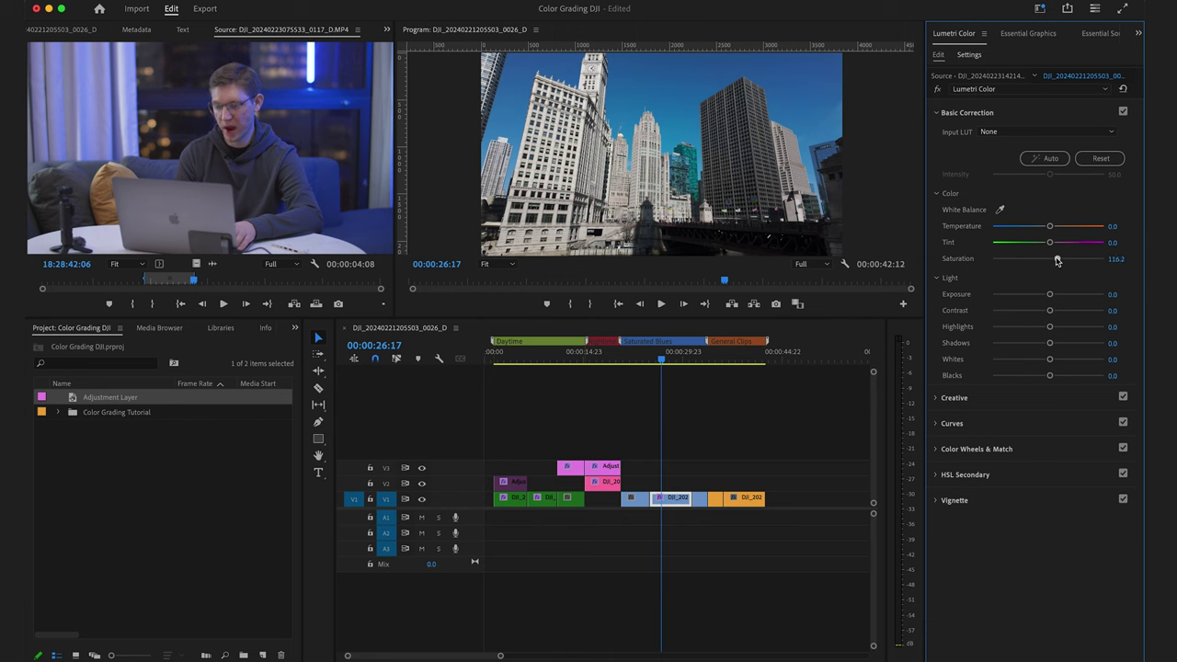
left_click_drag(1056, 260, 1028, 264)
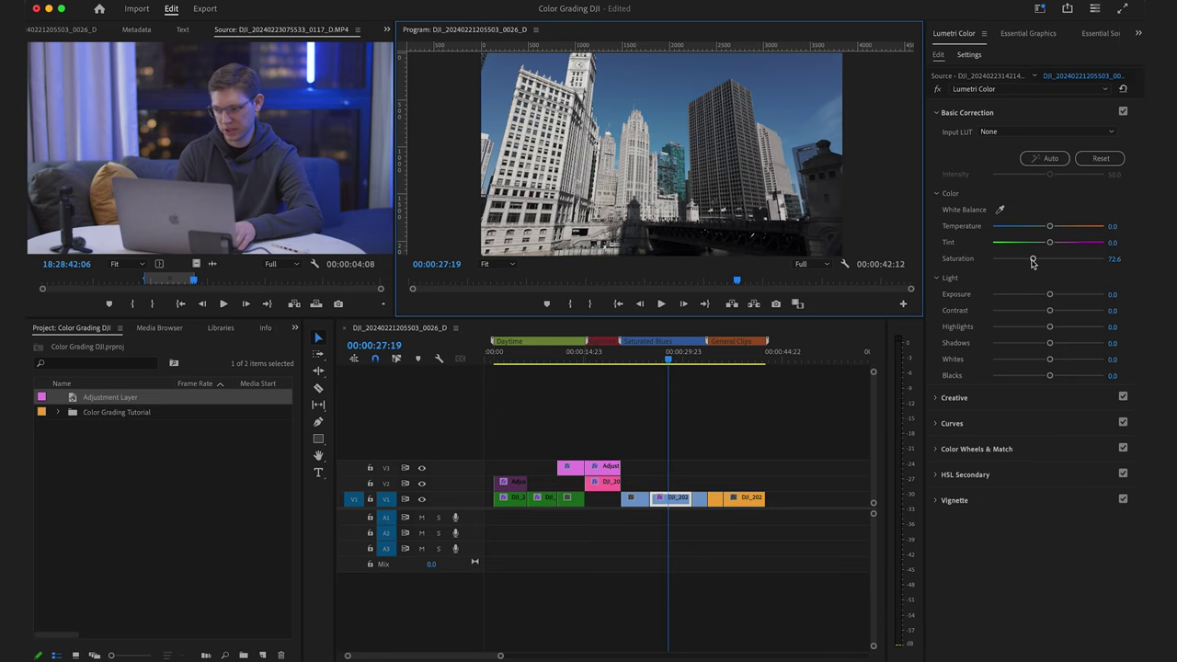
left_click(1048, 263)
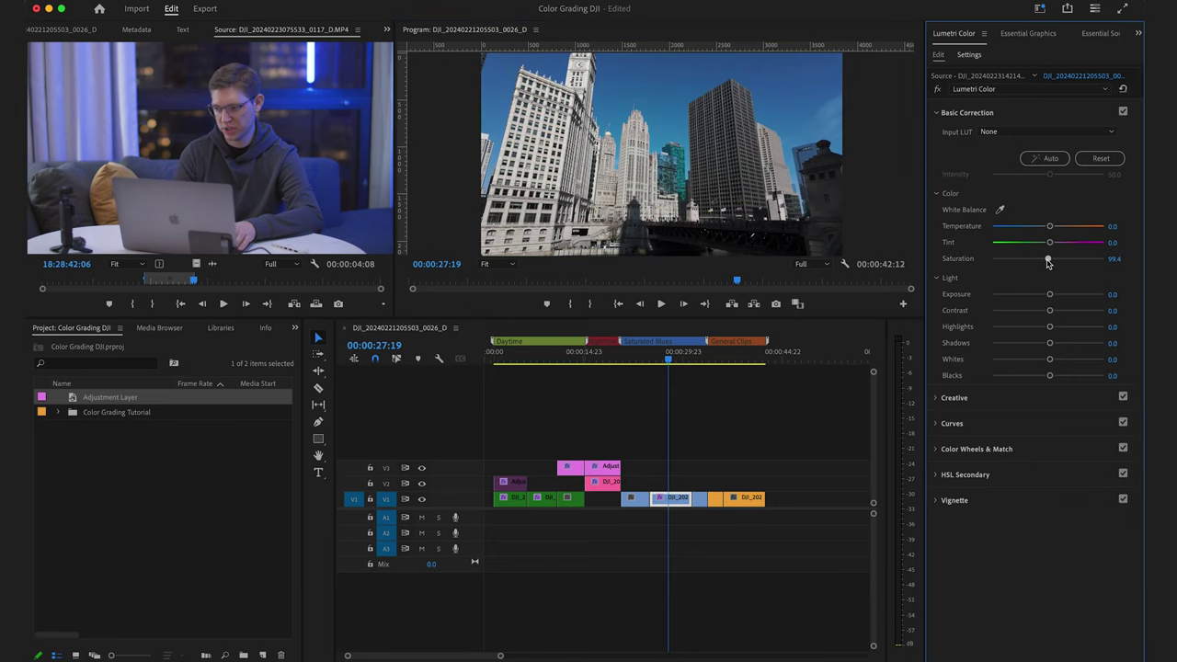
left_click_drag(1048, 263, 1050, 262)
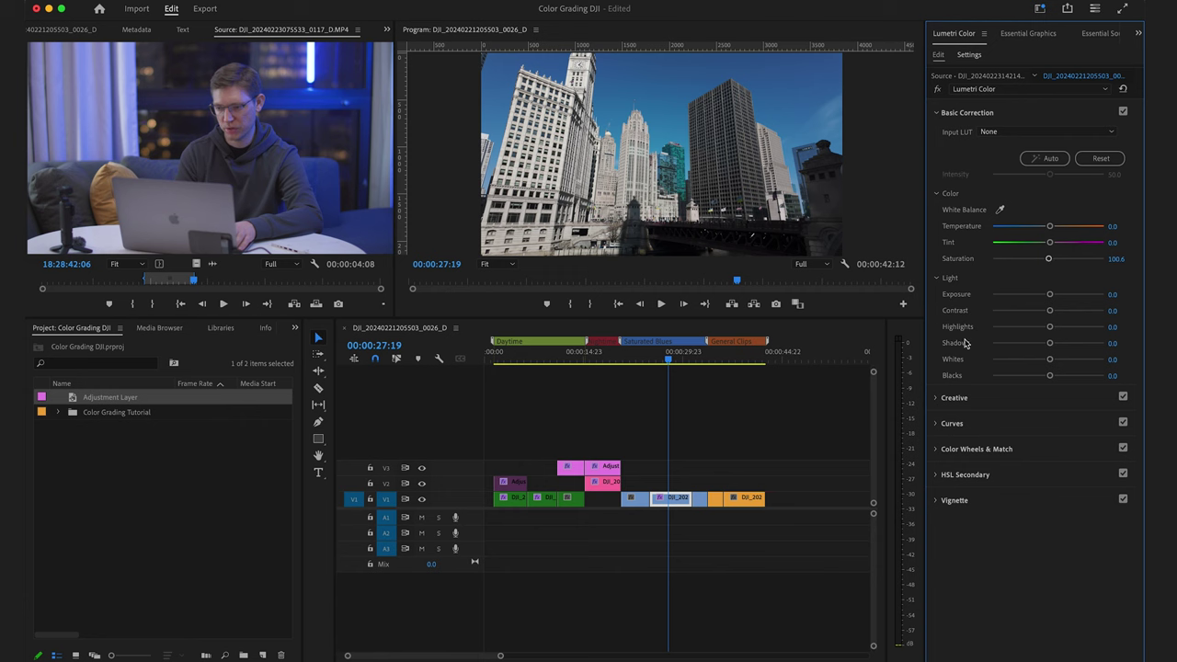
- Raise the Basic Correction saturation of the palm tree clip to 124.0
left_click(692, 360)
left_click_drag(694, 362, 703, 362)
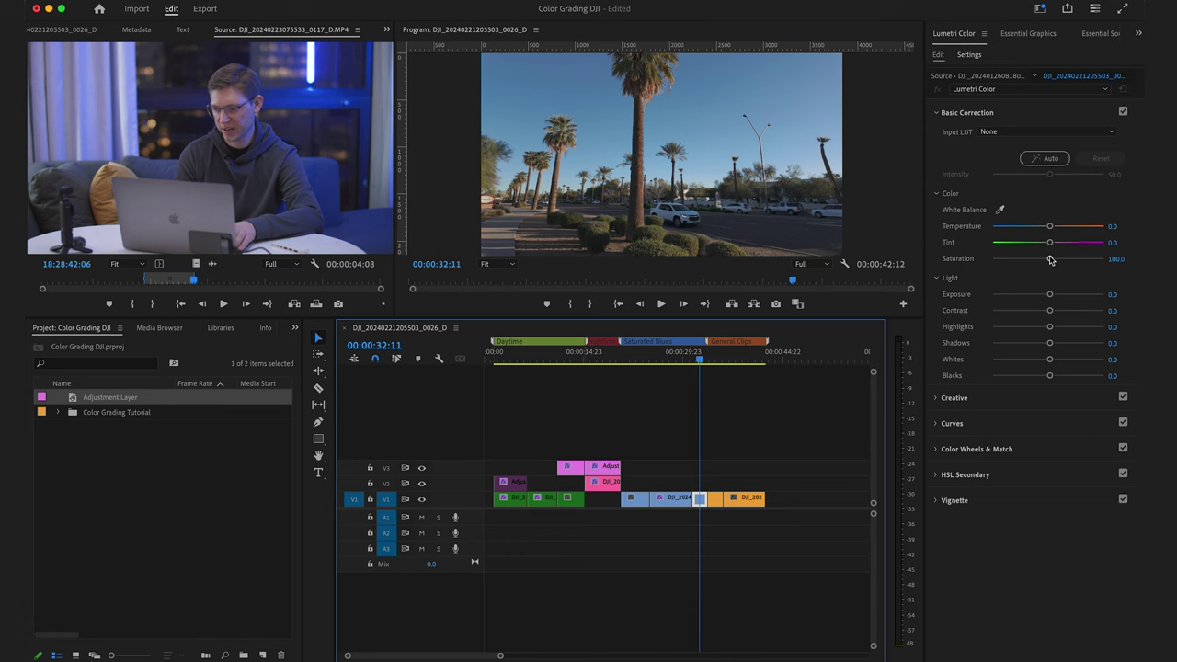
left_click_drag(1051, 260, 1063, 261)
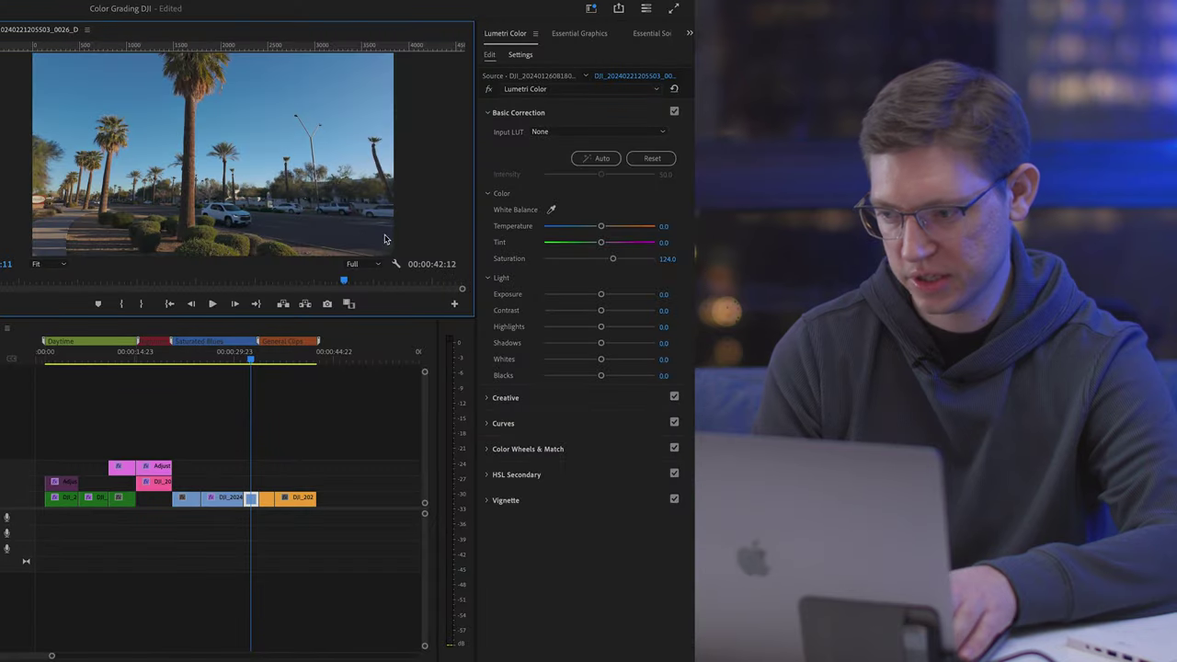
- Shape a subtle S-curve in the palm tree clip's main RGB curve, with slightly lower shadows and slightly raised highlights
left_click(568, 401)
left_click(557, 480)
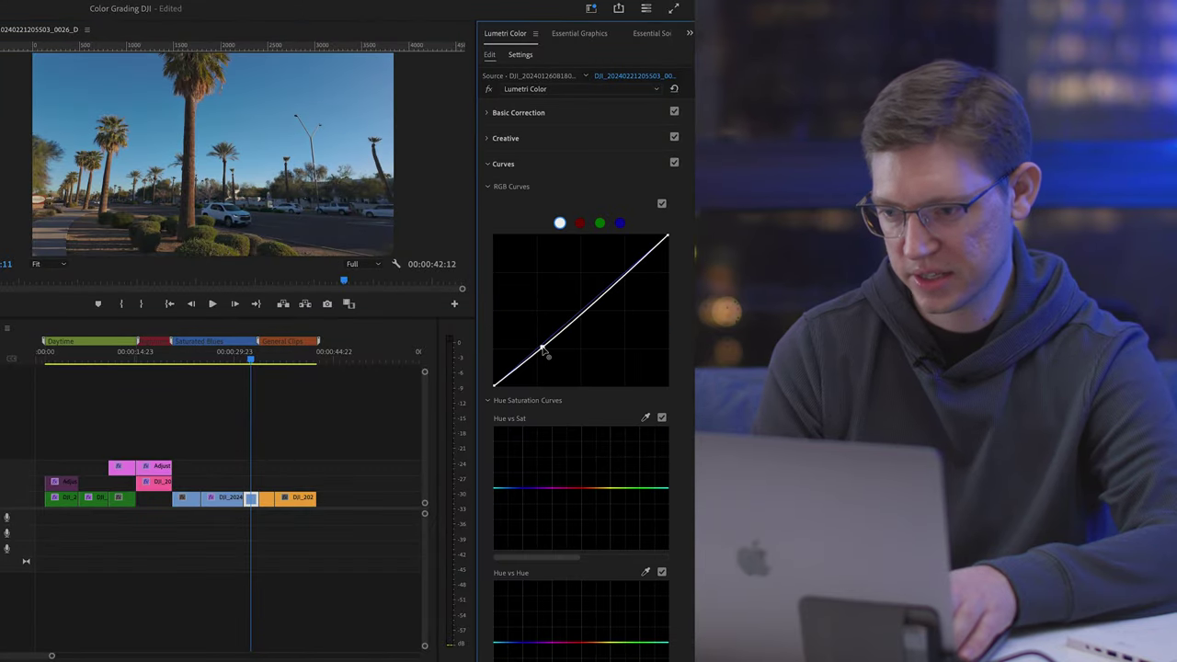
left_click(620, 222)
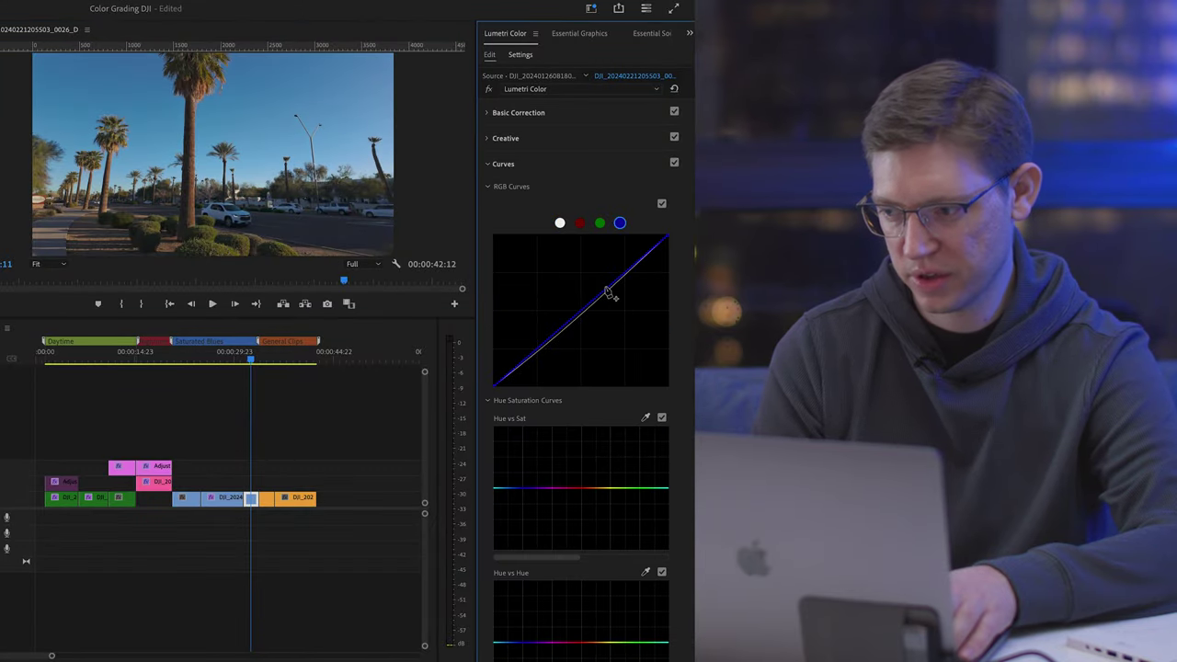
left_click(561, 224)
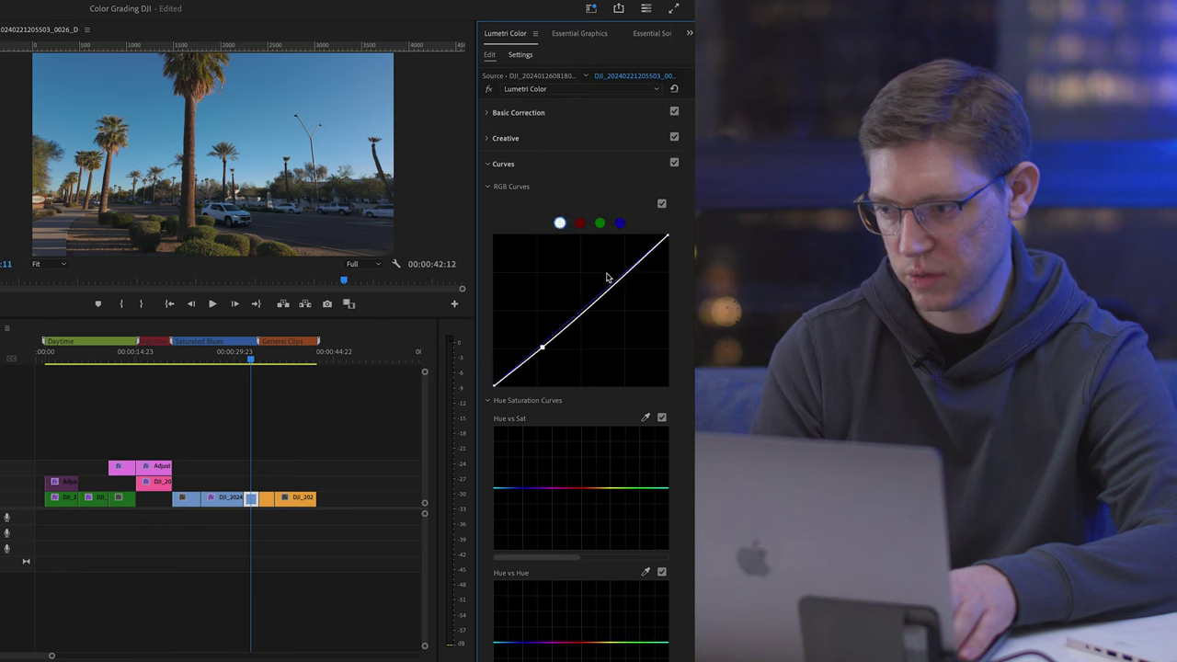
left_click(610, 287)
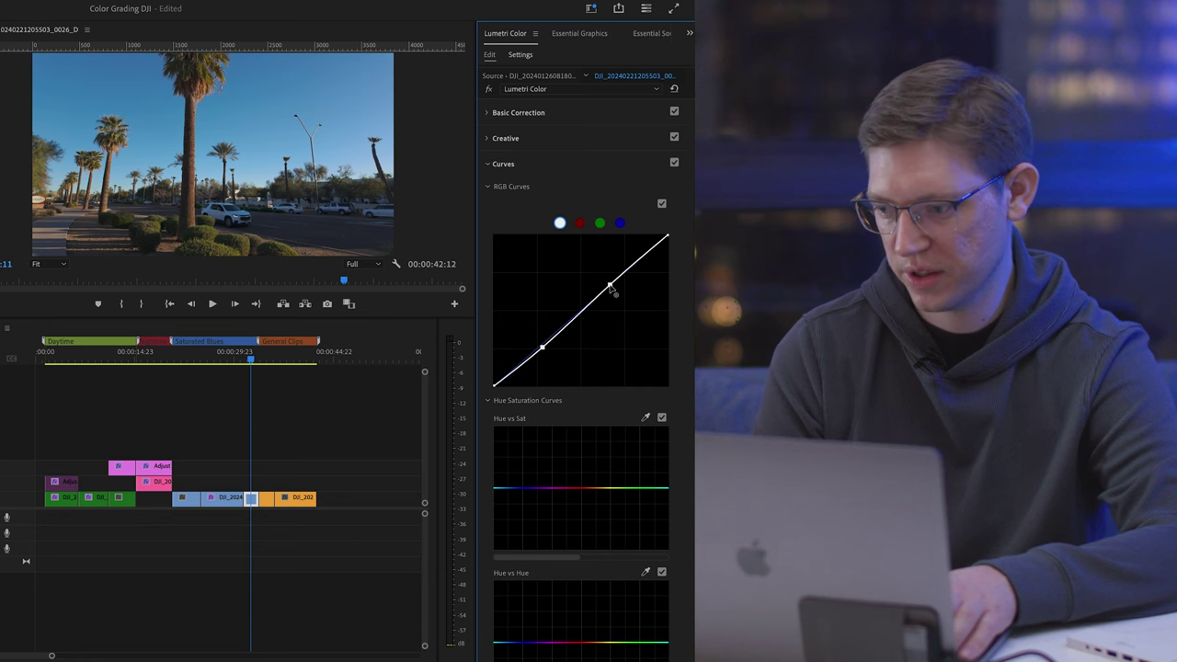
- Sample the sky's blue for the Hue vs Sat curve on the palm tree clip, lower its saturation and smooth the surrounding points
scroll(575, 402, "down", 3)
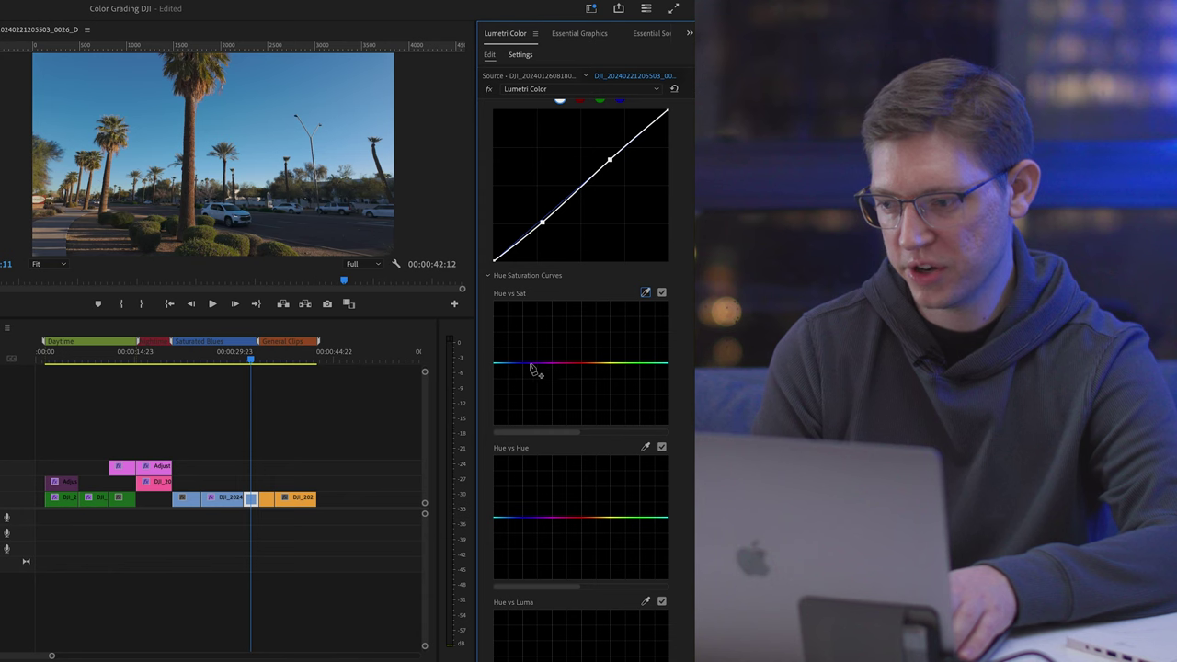
left_click(646, 293)
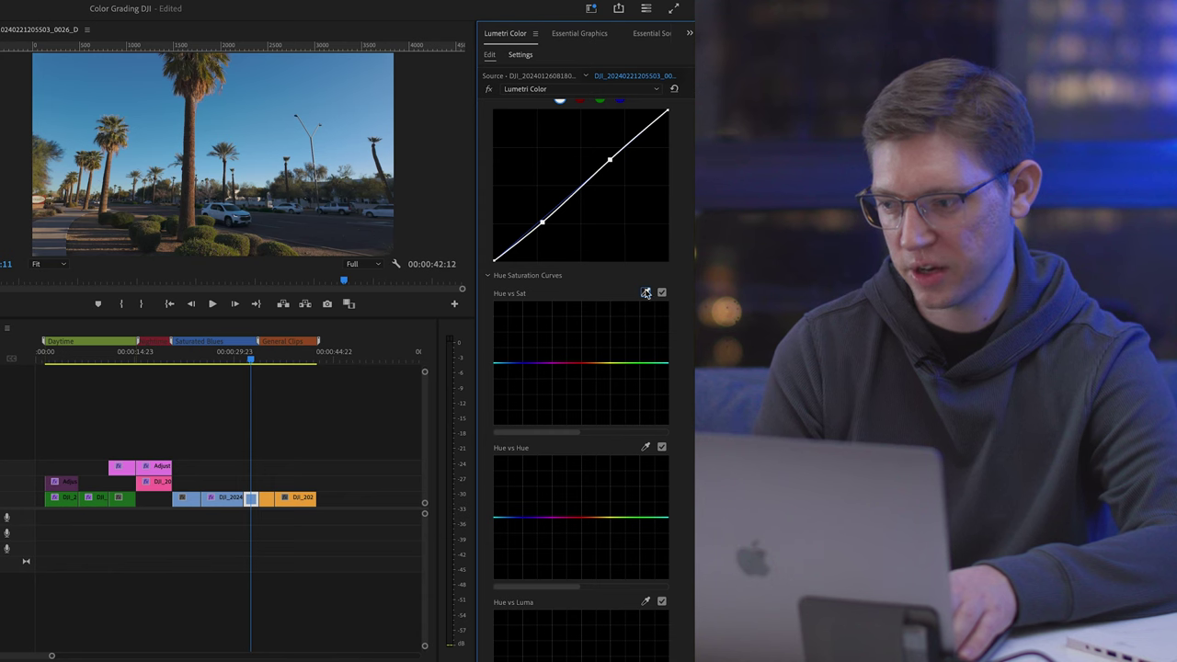
left_click(213, 107)
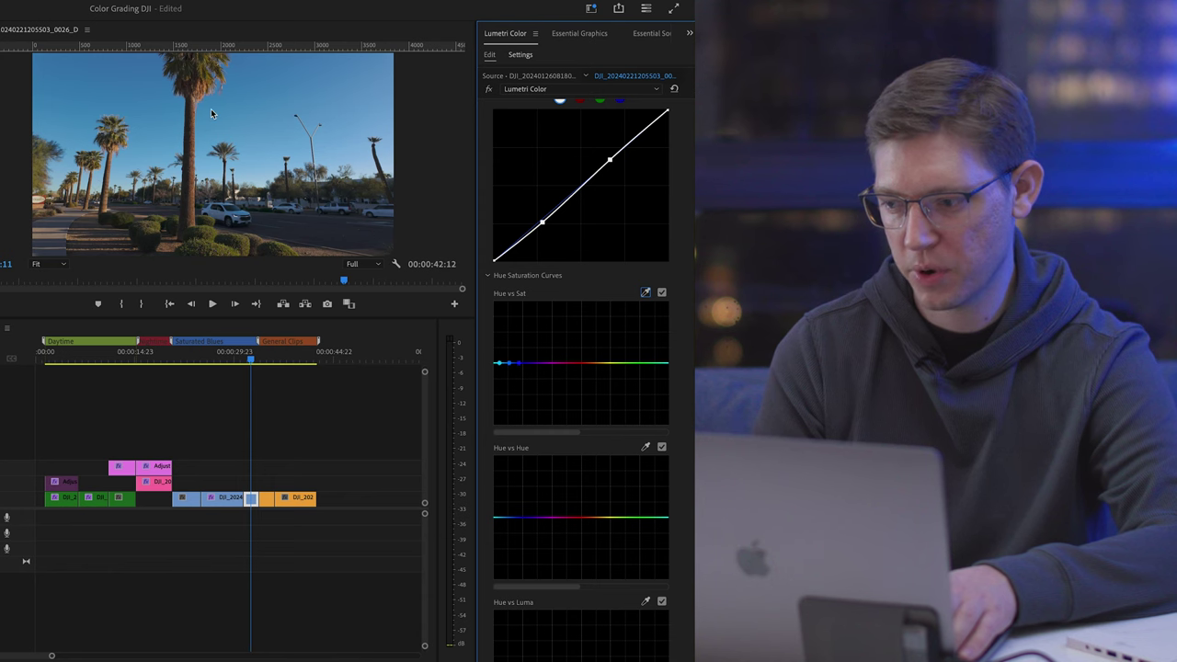
mouse_move(513, 365)
left_mouse_down()
mouse_move(513, 396)
mouse_move(518, 349)
mouse_move(514, 387)
mouse_move(509, 375)
left_mouse_up()
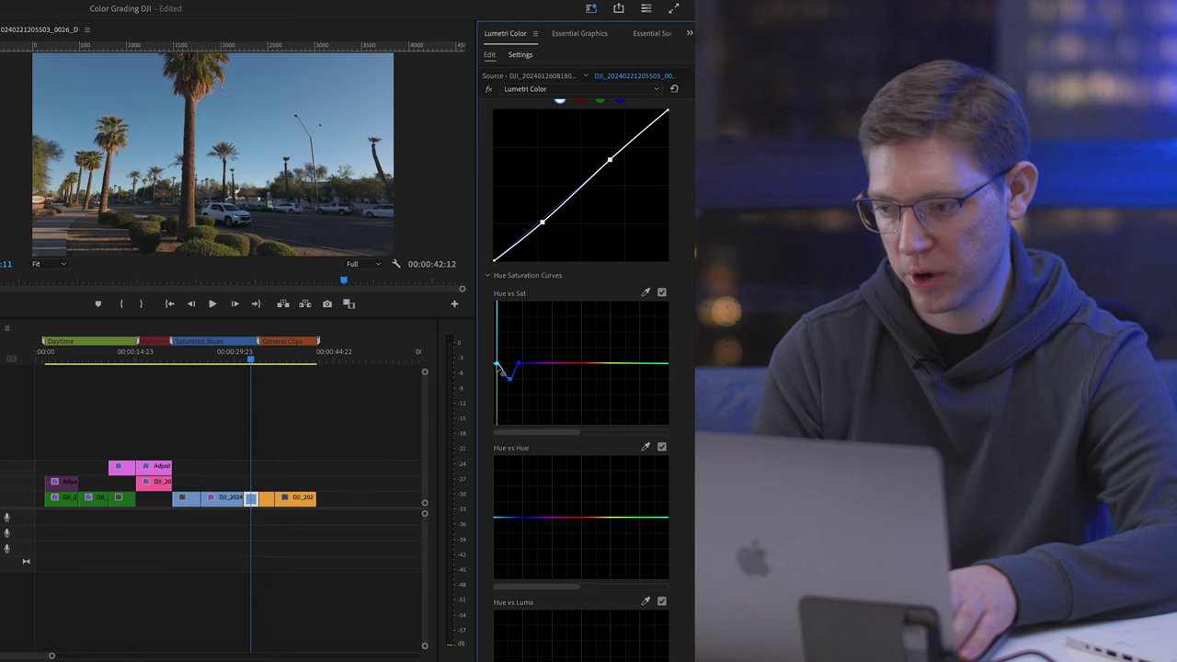
left_click(499, 364)
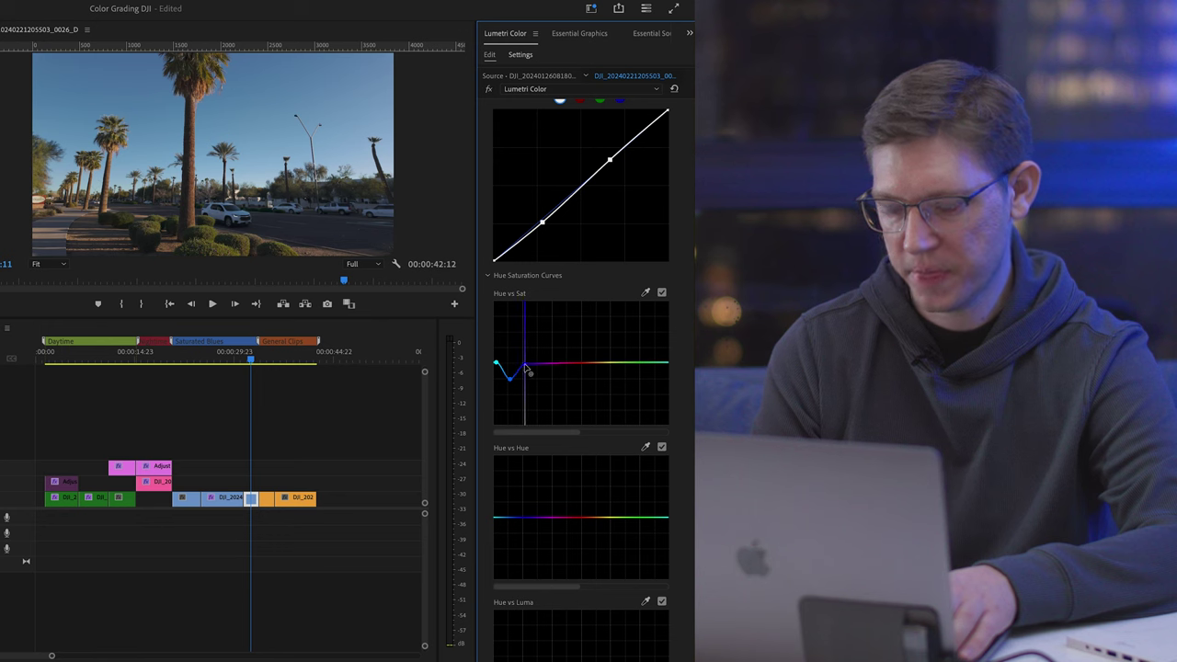
- Compare the palm tree clip with its Hue vs Sat curve disabled and enabled
left_click(662, 293)
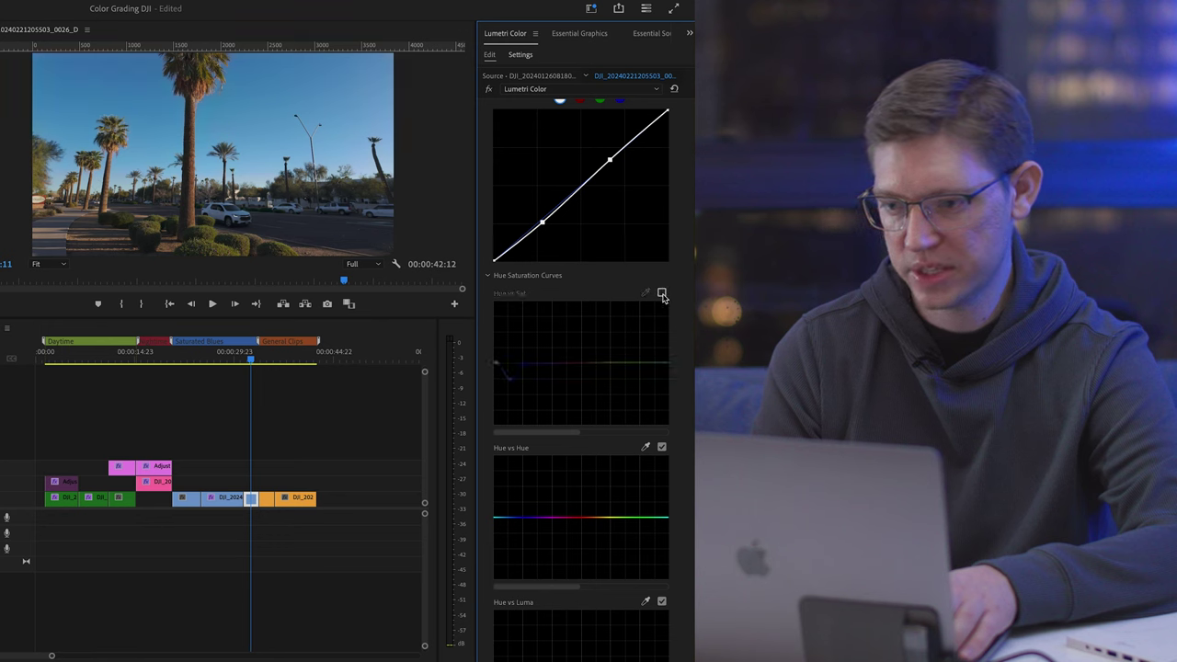
left_click(662, 294)
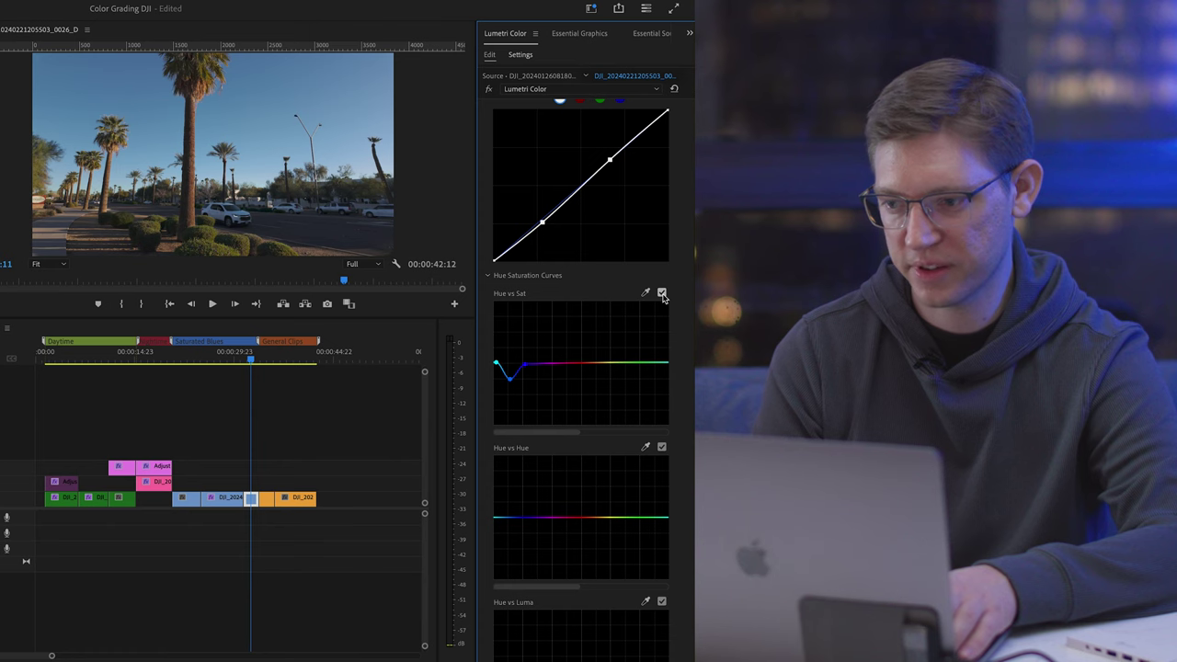
left_click(662, 293)
left_click(662, 293)
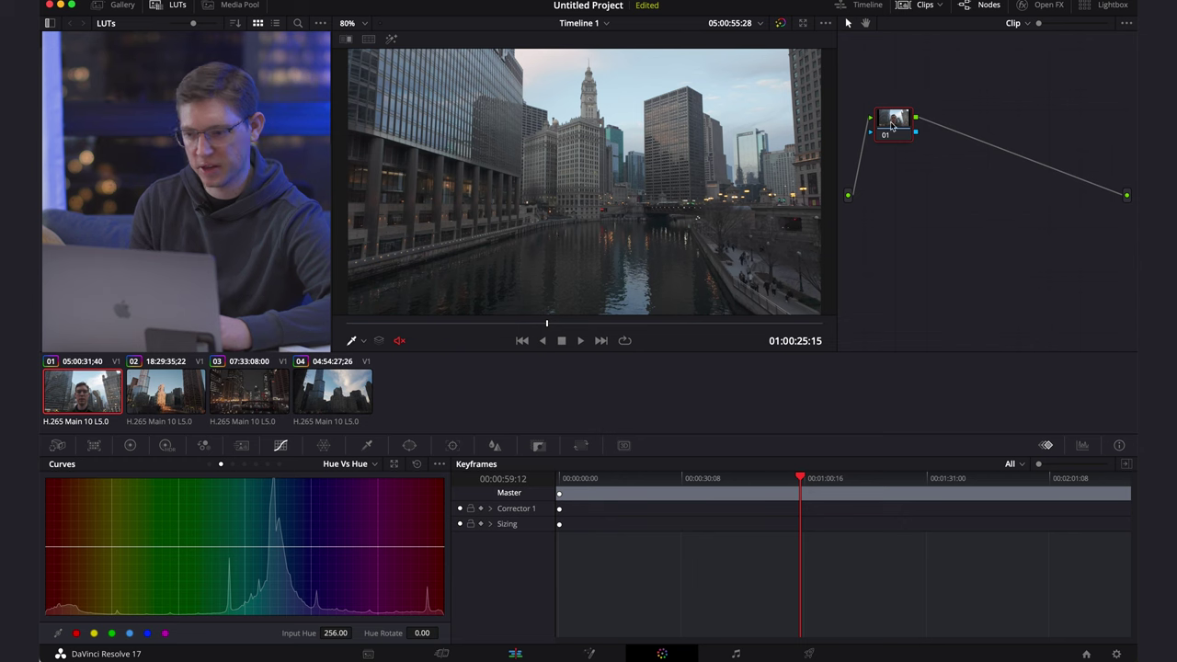
- In DaVinci Resolve, add a serial node after node 01 on the daytime river clip and shape a subtle S-curve in its custom curve
left_click_drag(891, 124, 902, 135)
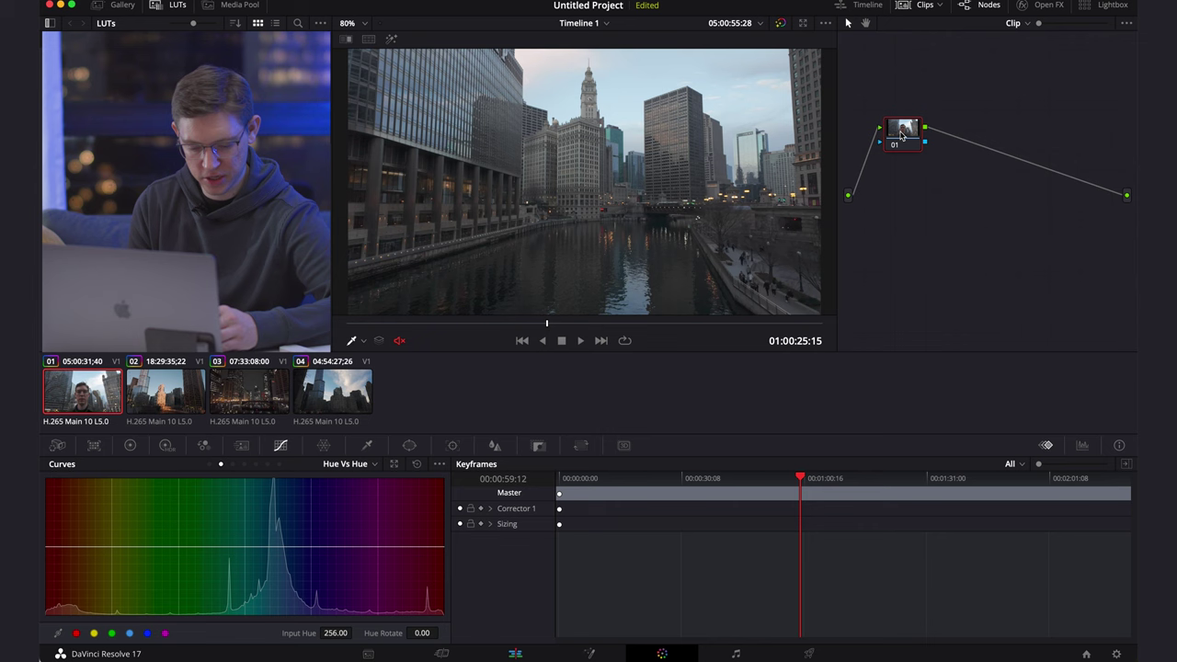
key("alt+s")
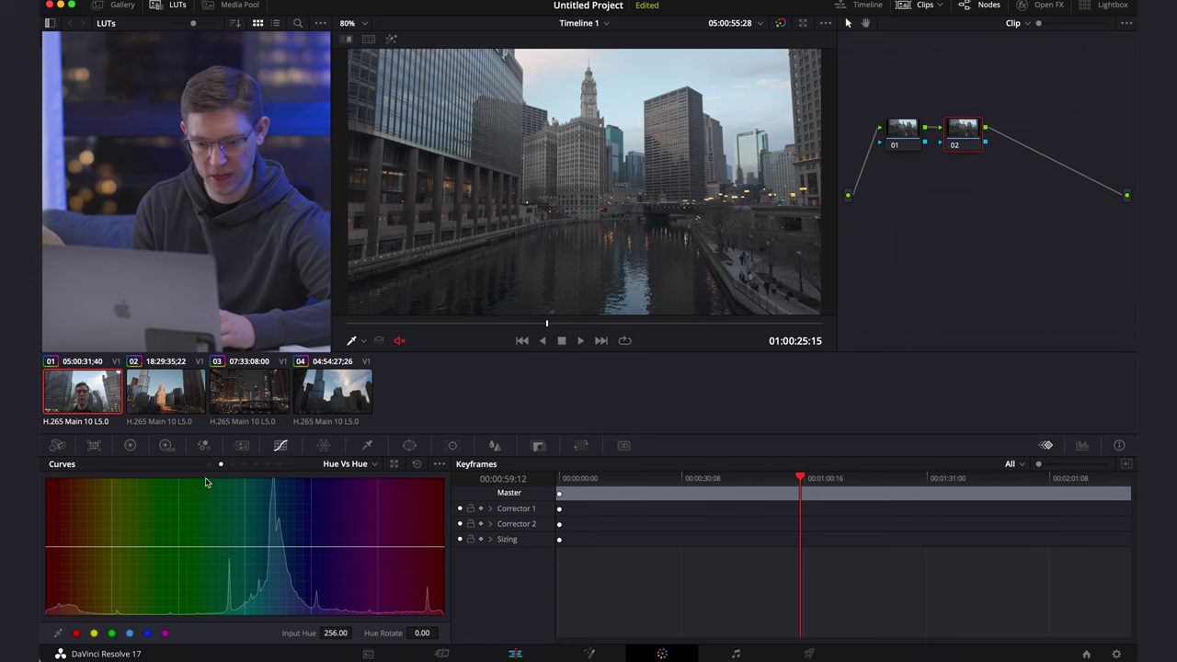
left_click(210, 463)
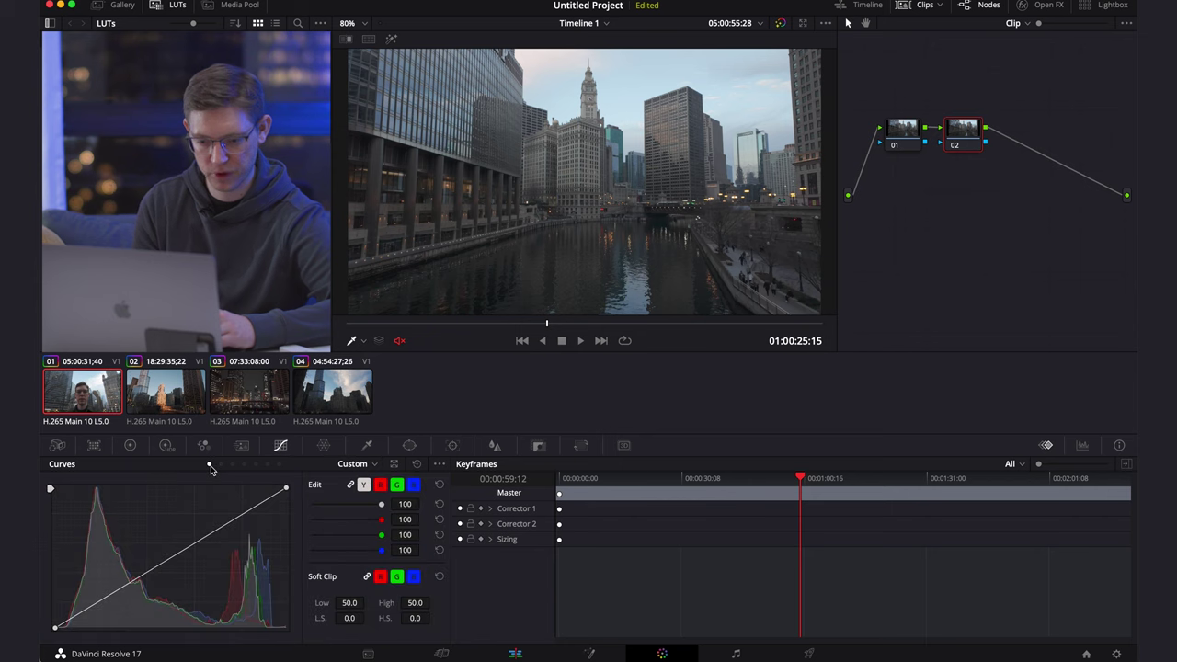
left_click(136, 583)
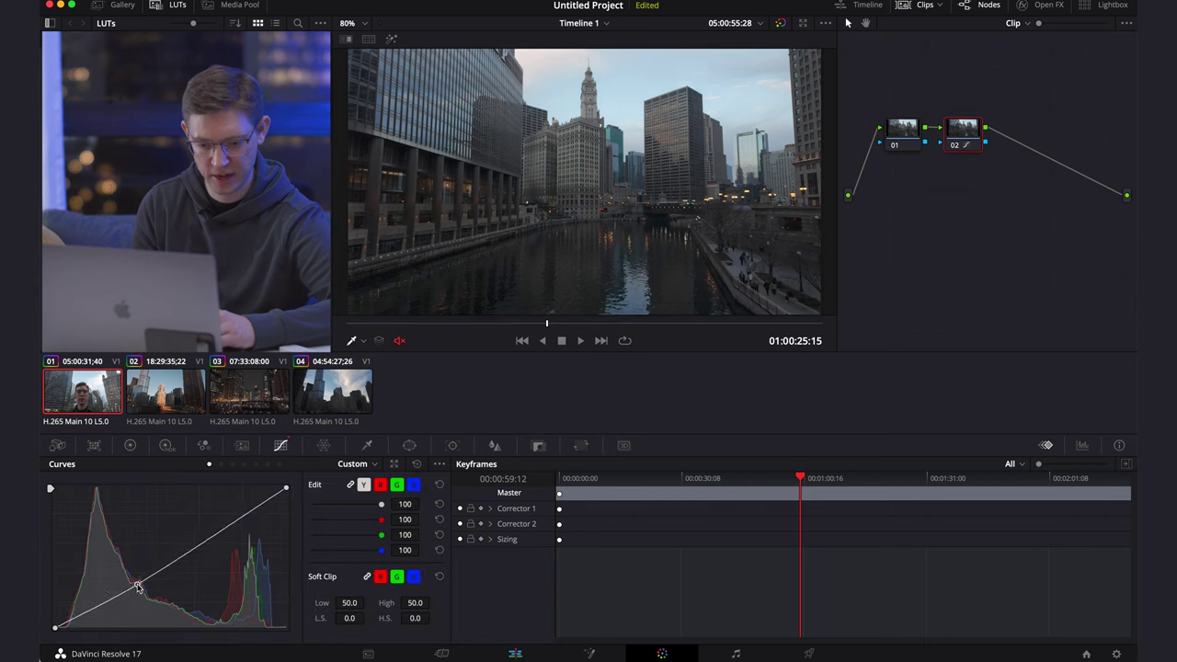
left_click(219, 533)
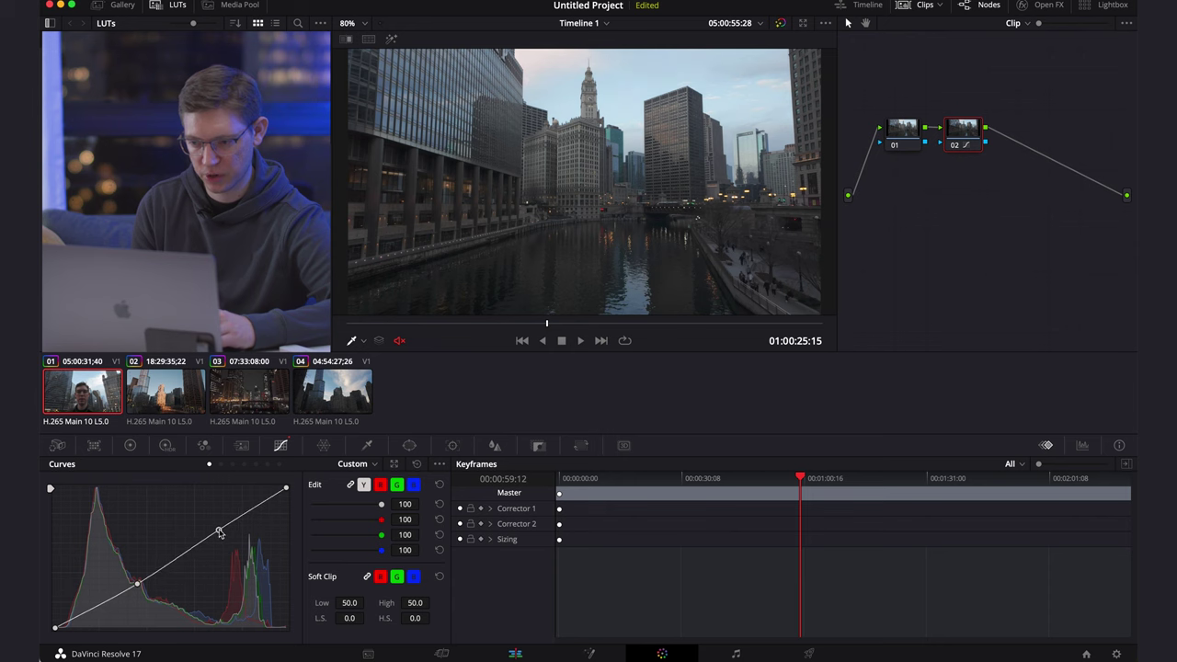
left_click_drag(137, 585, 138, 590)
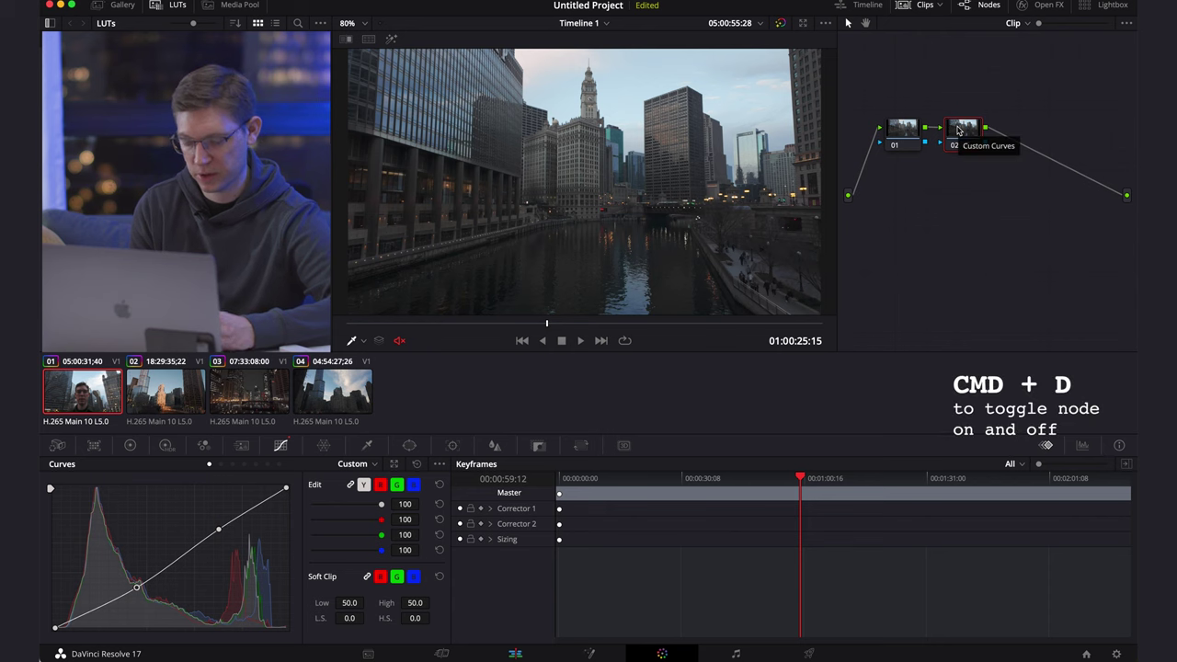
- Compare the river clip with the S-curve on node 02 disabled and enabled
key("super+d")
key("super+d")
key("super+d")
key("super+d")
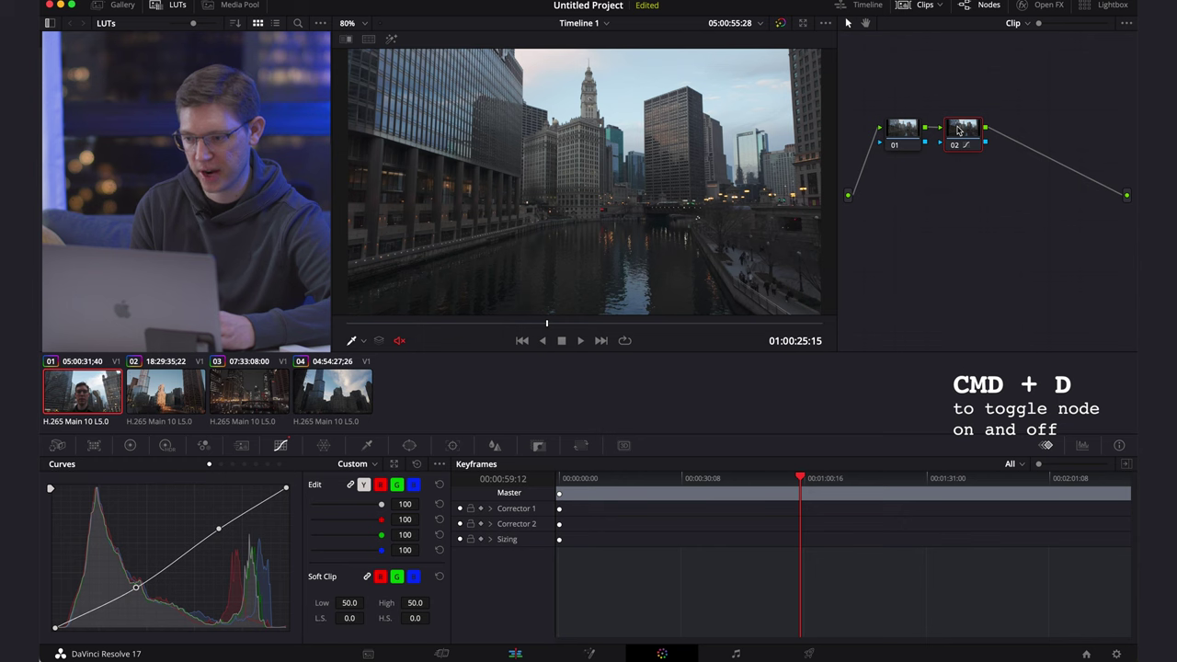
key("super+d")
key("super+d")
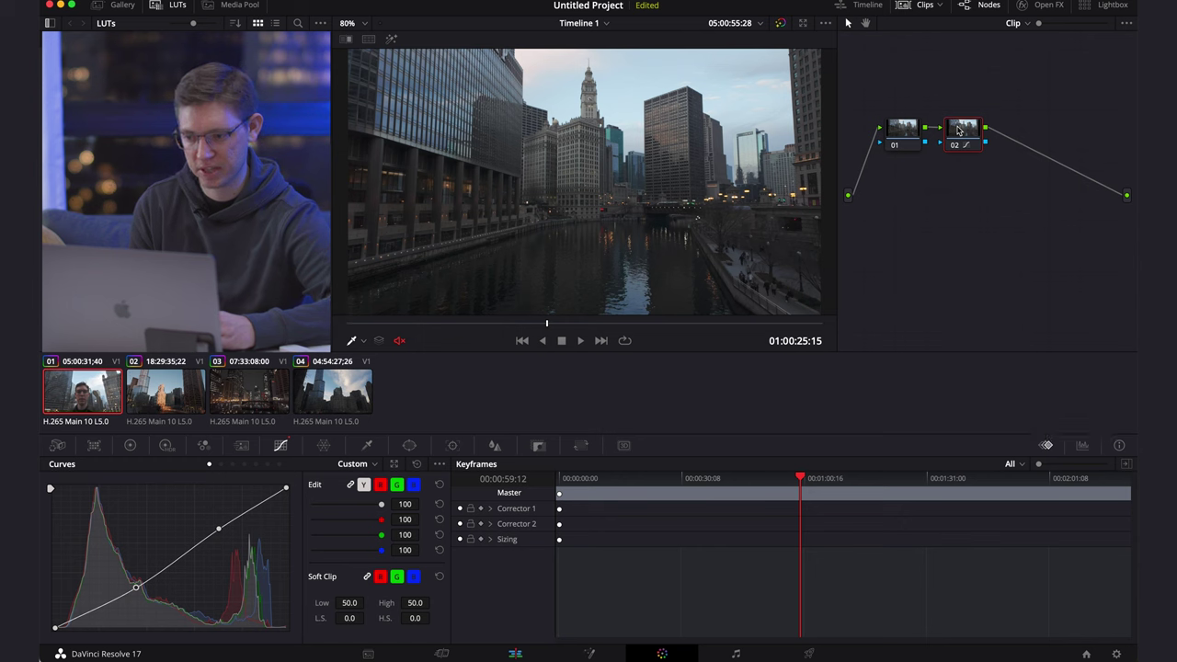
key("super+d")
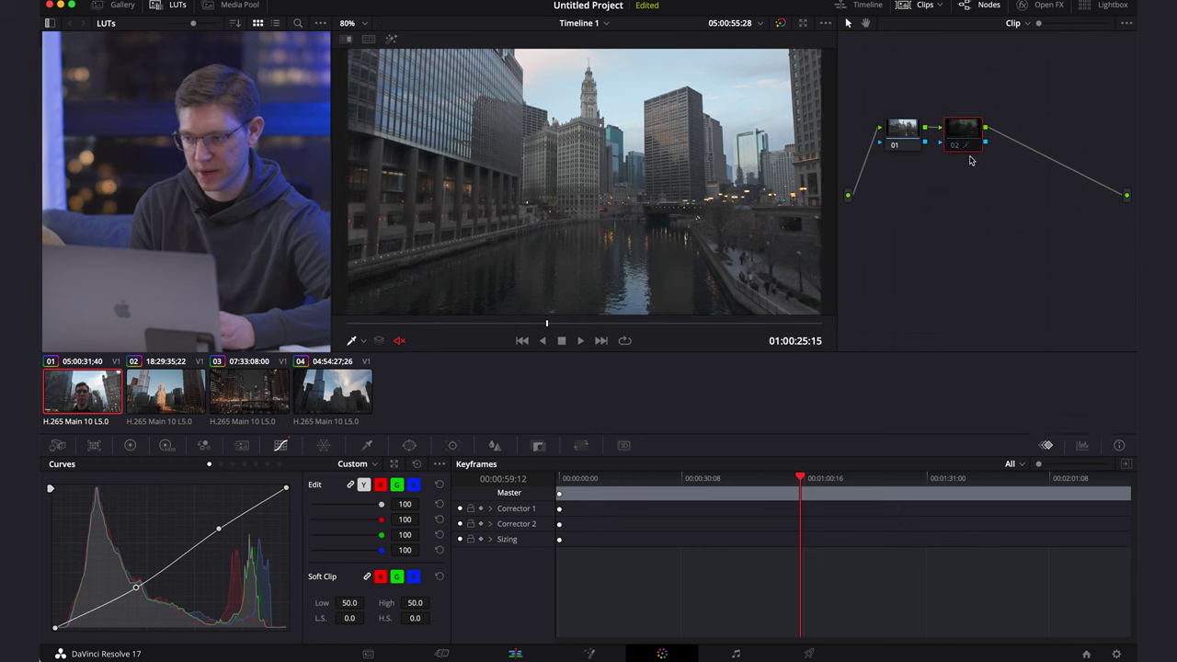
key("super+d")
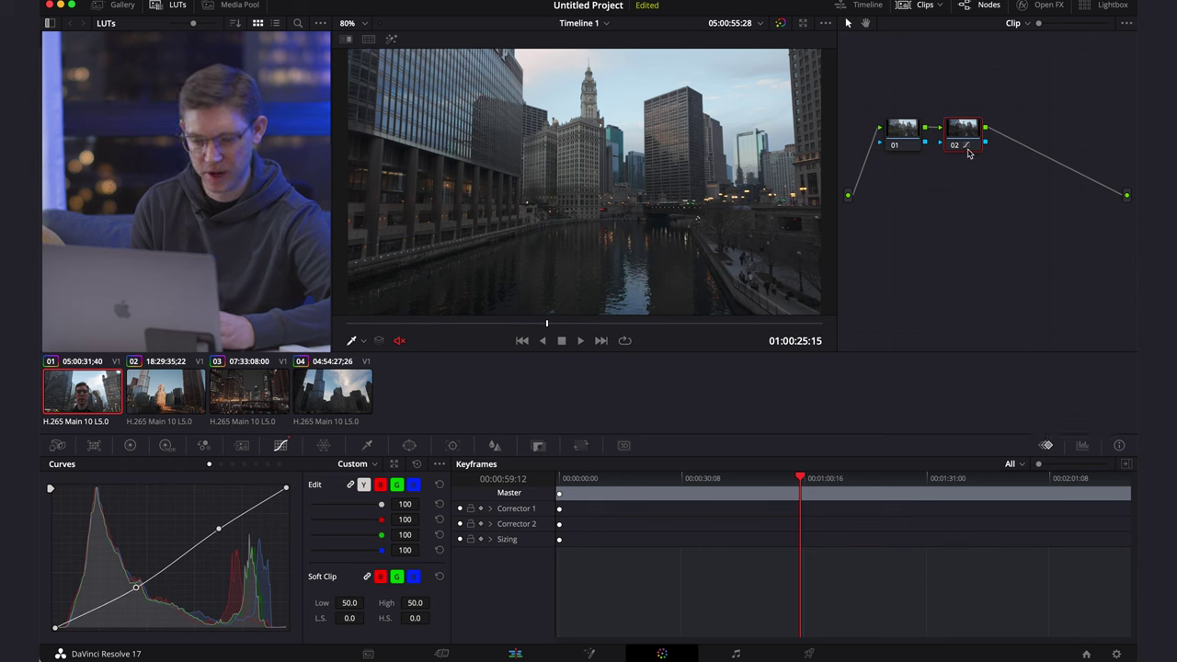
- Set the primary saturation to 64.00 and the temperature to 130.0 on node 02 of the river clip
left_click(131, 445)
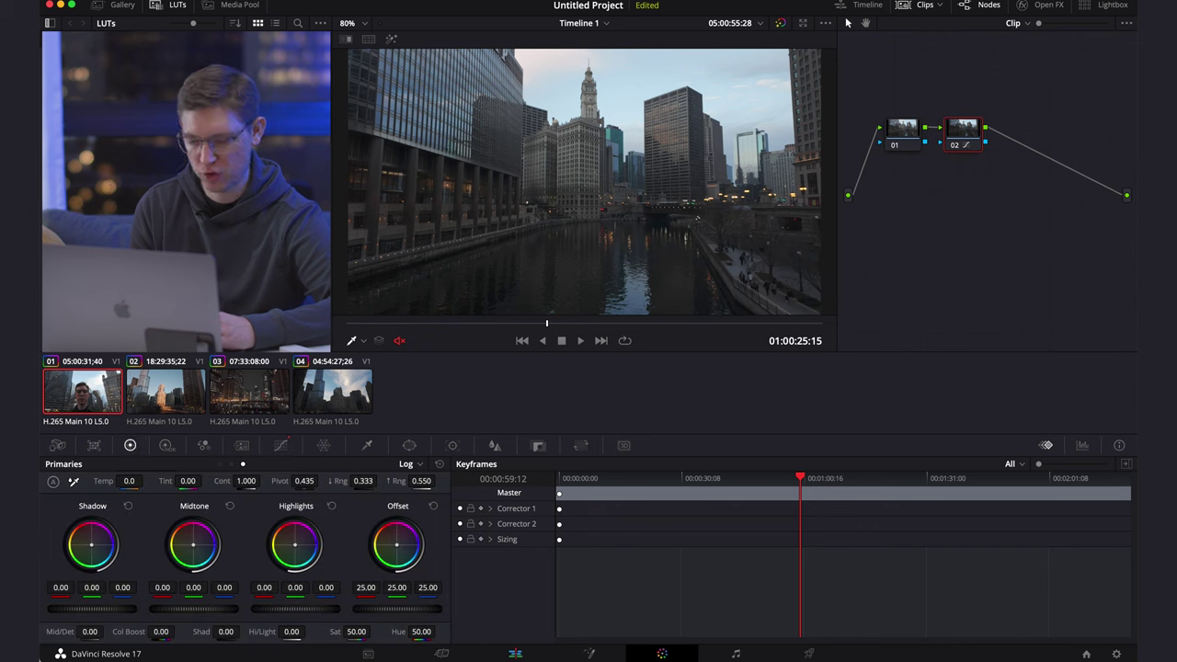
left_click_drag(373, 632, 377, 632)
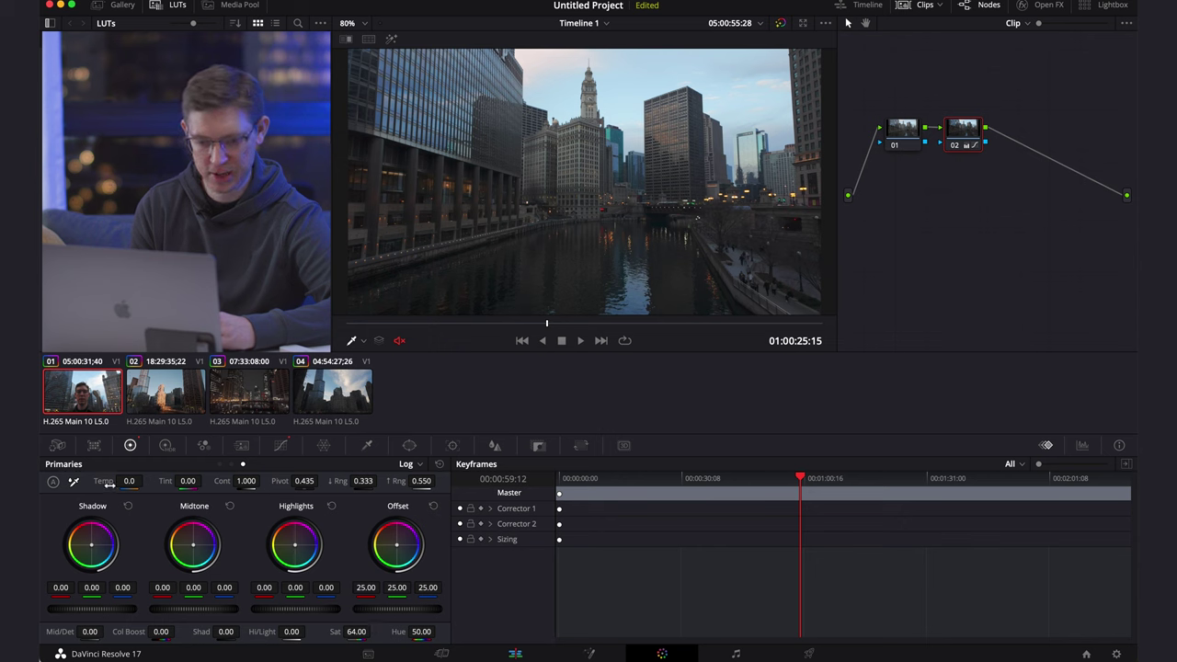
left_click_drag(105, 481, 145, 481)
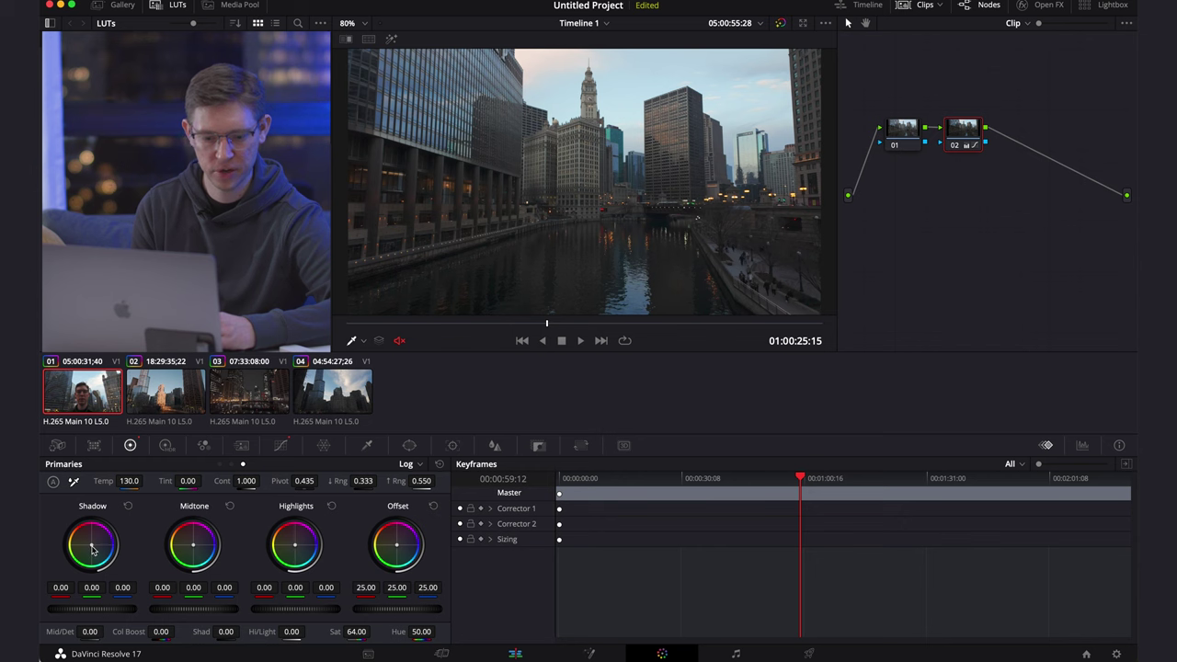
- Tint the river clip's log shadows slightly blue (-0.01, 0.00, 0.01) and its highlights slightly warm (0.01, -0.00, -0.02)
left_click_drag(92, 549, 94, 550)
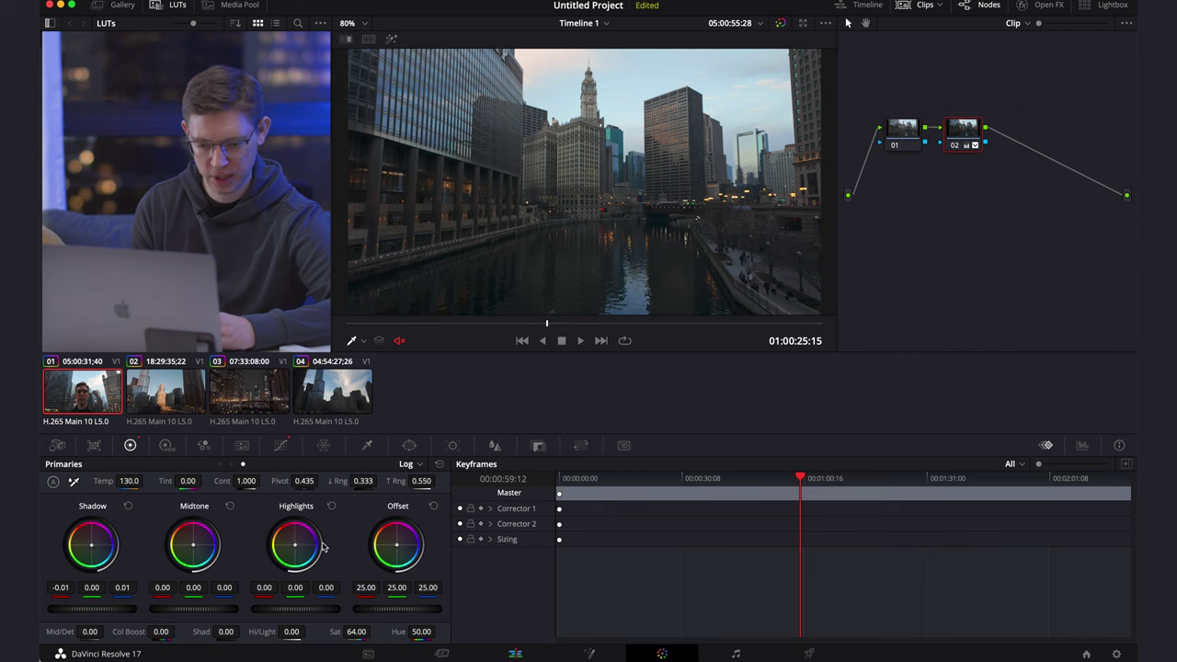
left_click_drag(296, 552, 295, 551)
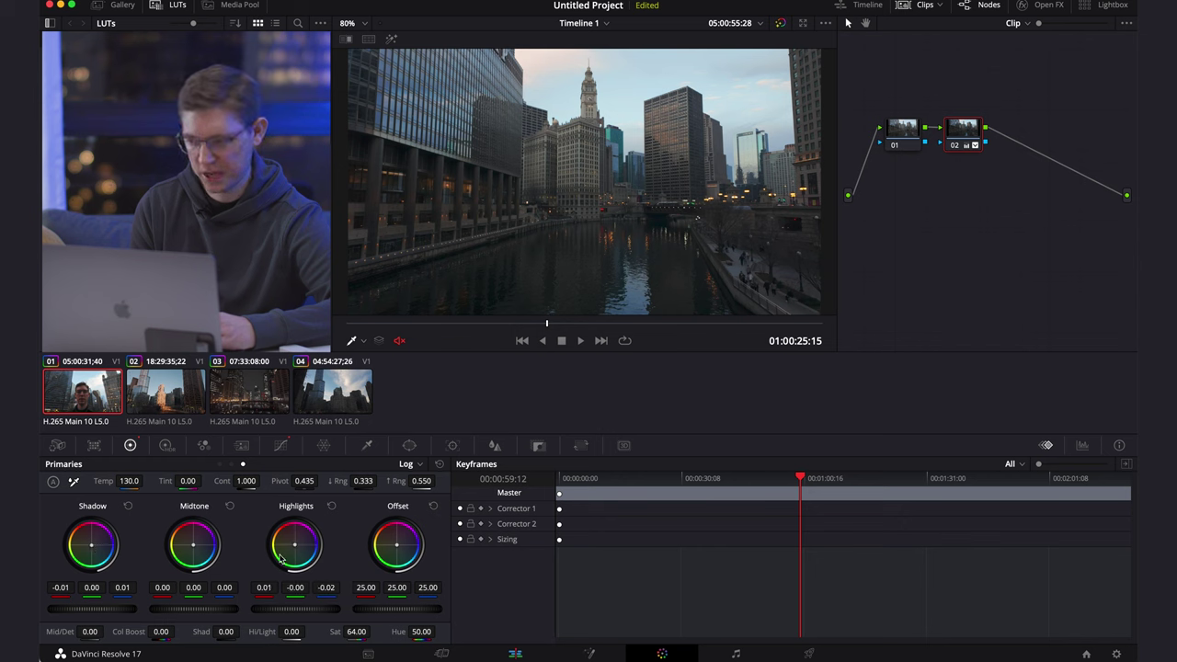
- Compare the full grade on node 02 of the river clip by disabling and re-enabling the node
key("super+d")
key("super+d")
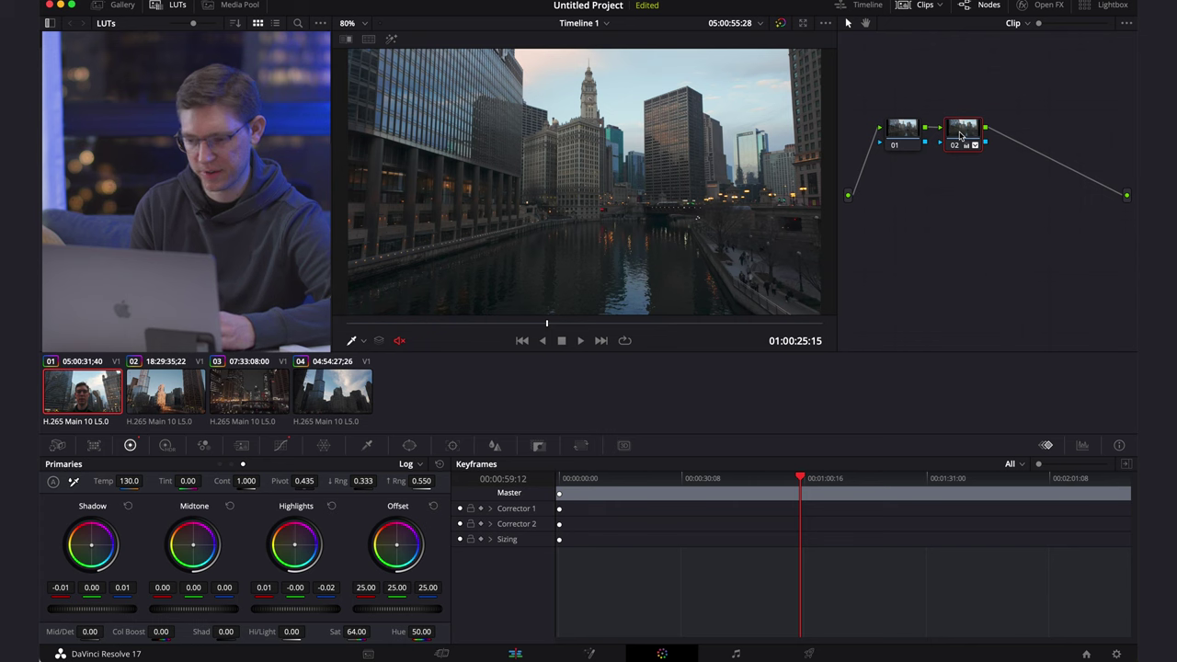
key("super+d")
key("super+d")
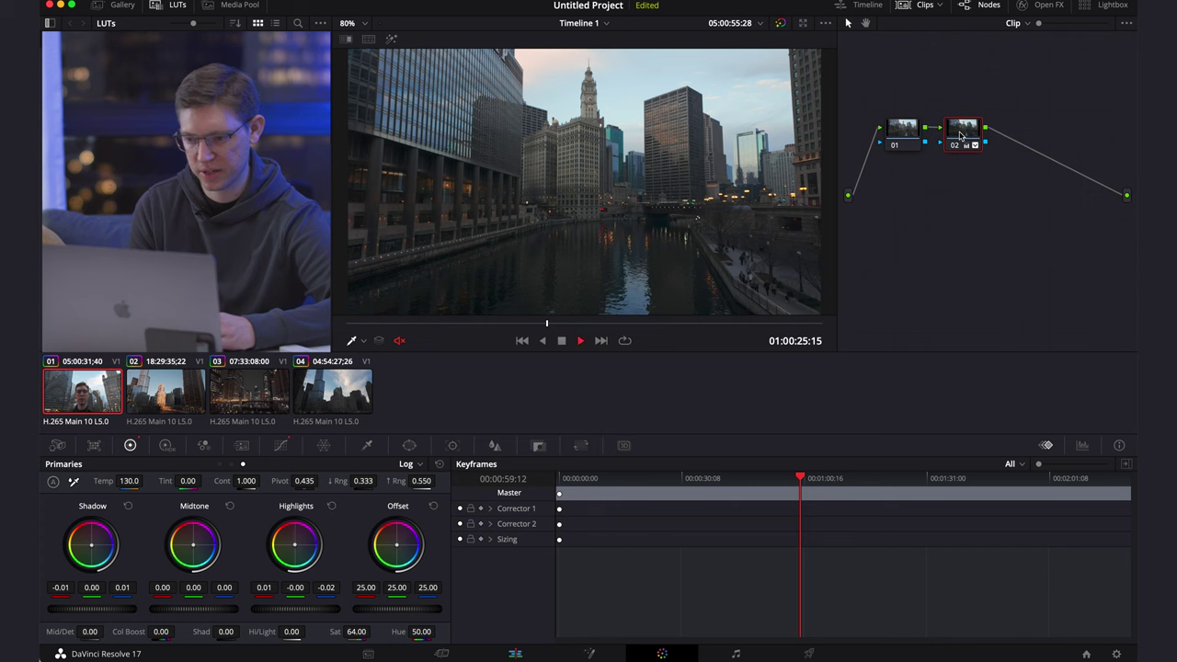
- Play a short part of the graded river clip and go back several frames to review the image
key("space")
key("space")
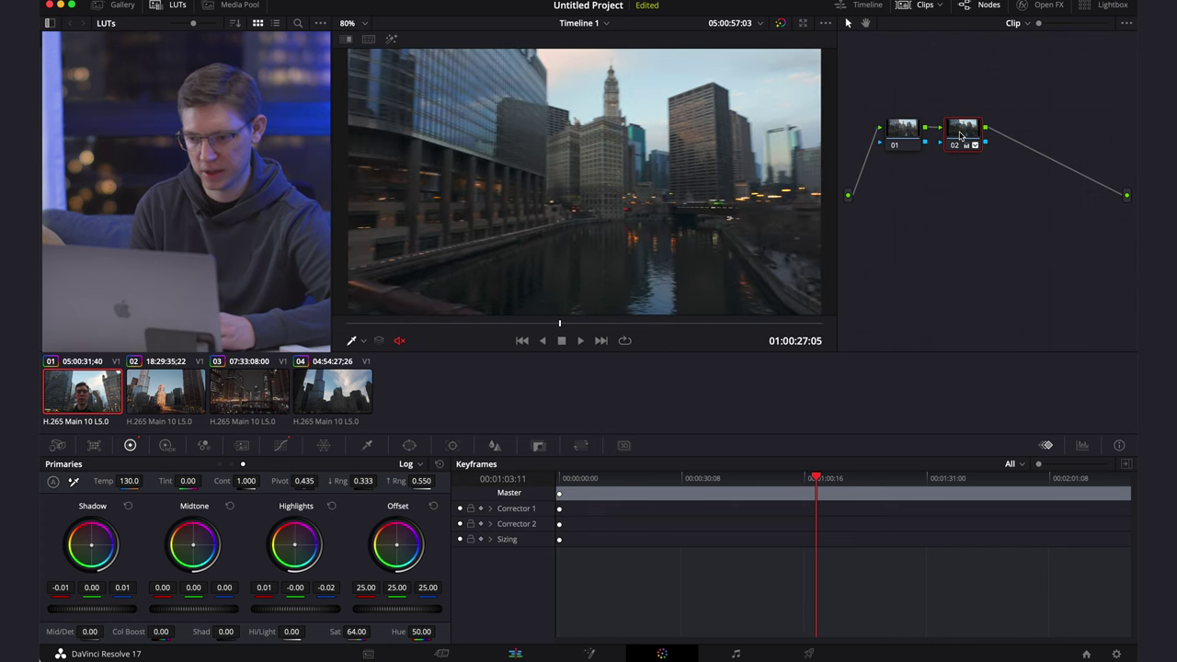
key("Left")
key("Left")
key("Left")
key("Left")
key("Left")
key("Left")
key("Left")
key("Left")
key("Left")
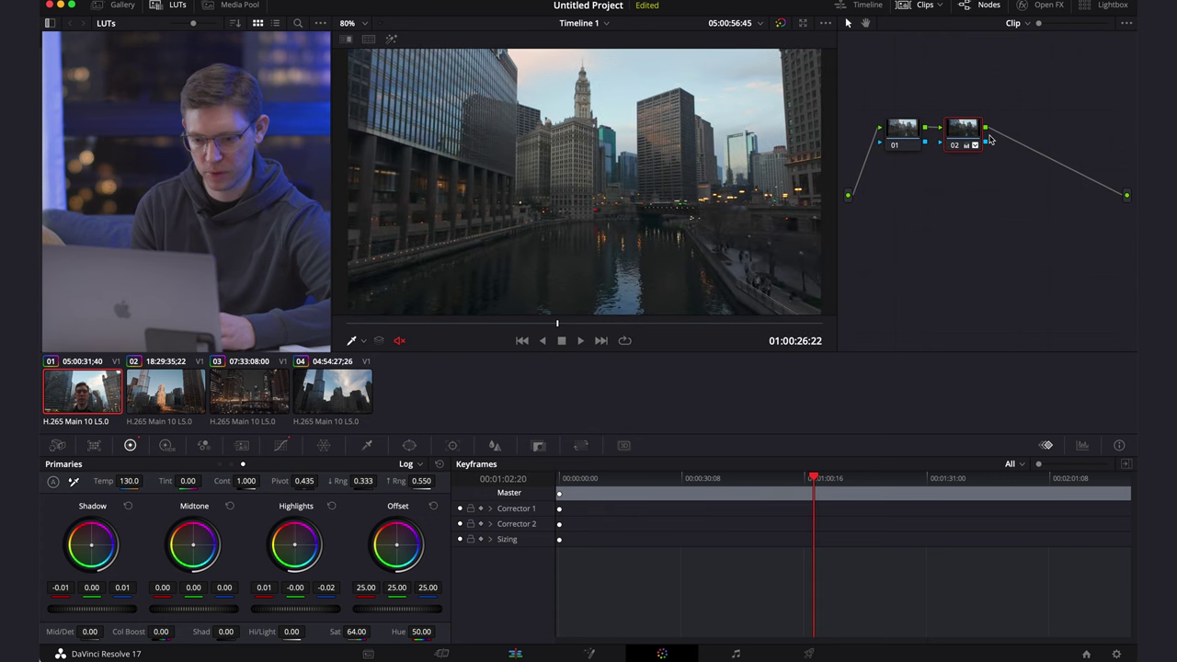
- Add a serial node to night clip 03 and shape an S-curve with lower shadows and raised highlights in its custom curve
left_click(246, 387)
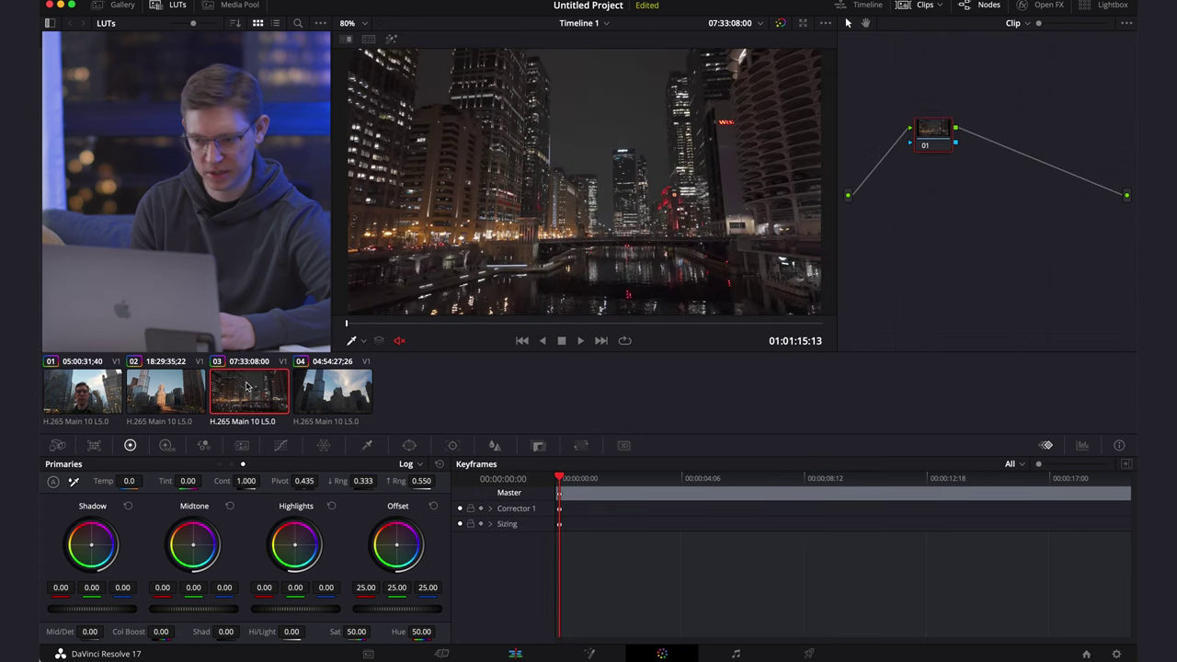
left_click(281, 445)
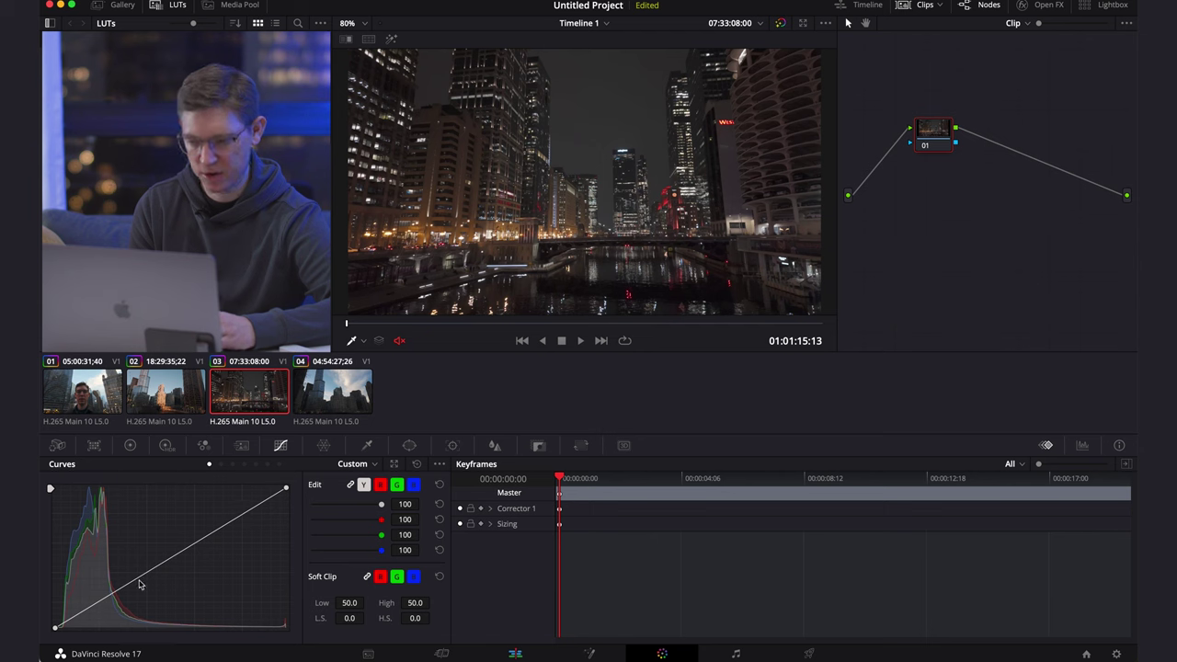
key("super+s")
left_click(577, 348)
key("alt+s")
left_click_drag(119, 589, 118, 592)
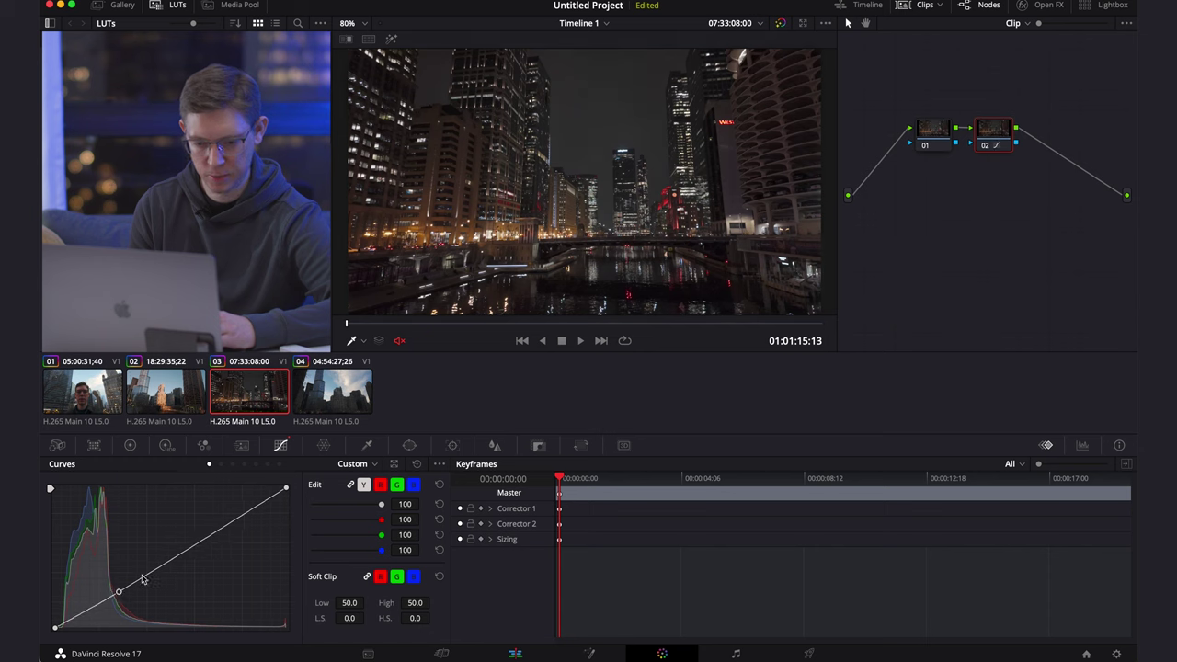
left_click(218, 529)
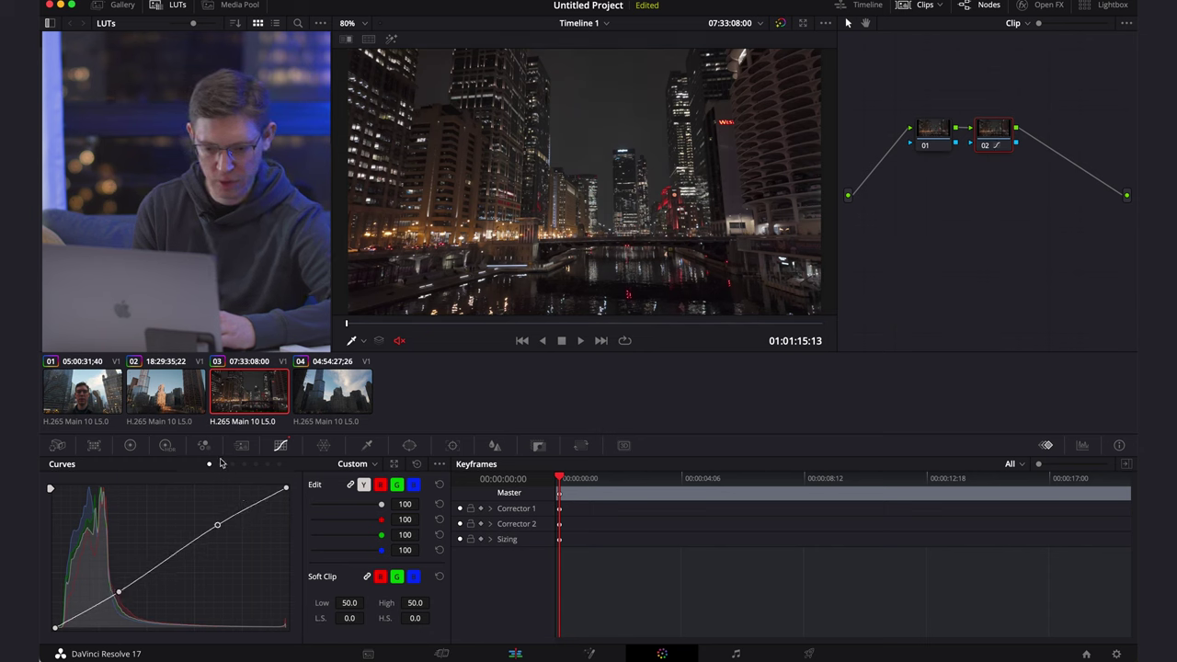
- Tint the night clip's log shadows blue (-0.02, 0.00, 0.03) and its highlights slightly warm (0.01, -0.00, -0.00), and play the result
left_click(133, 447)
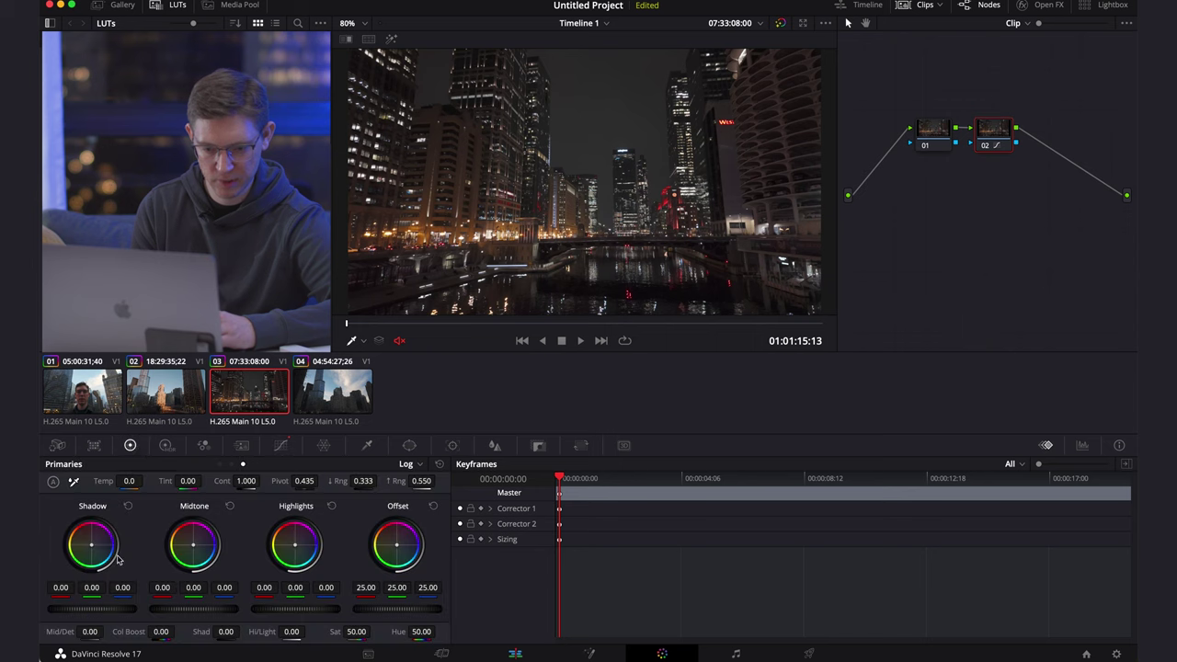
left_click_drag(92, 544, 95, 546)
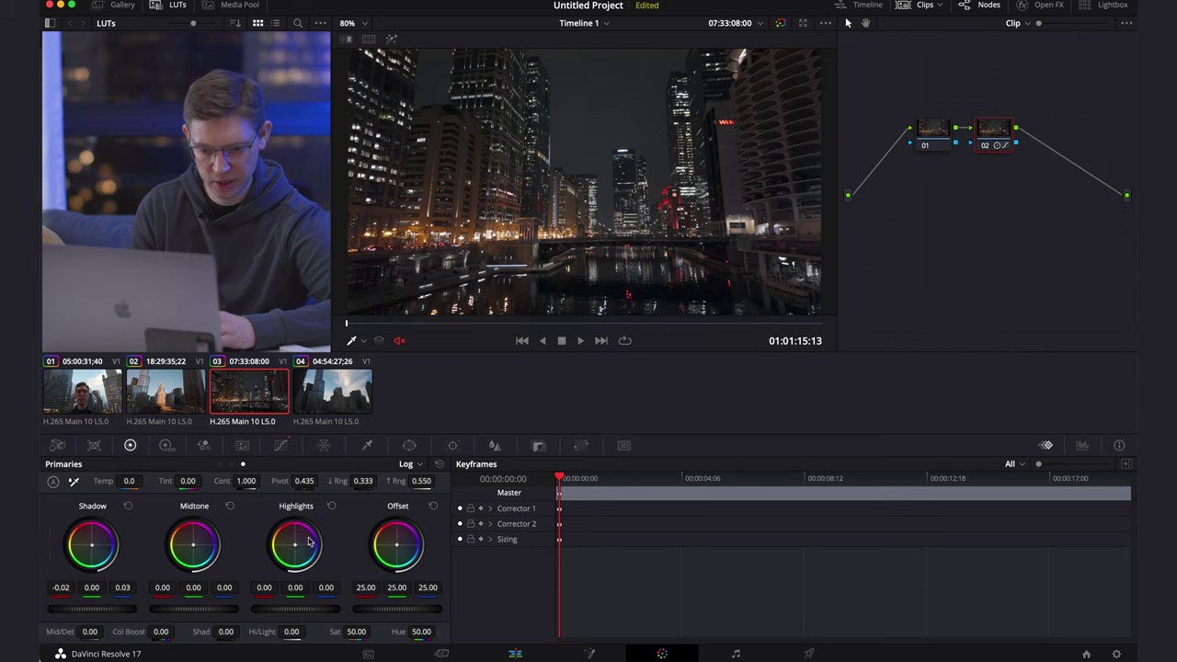
left_click_drag(296, 550, 297, 551)
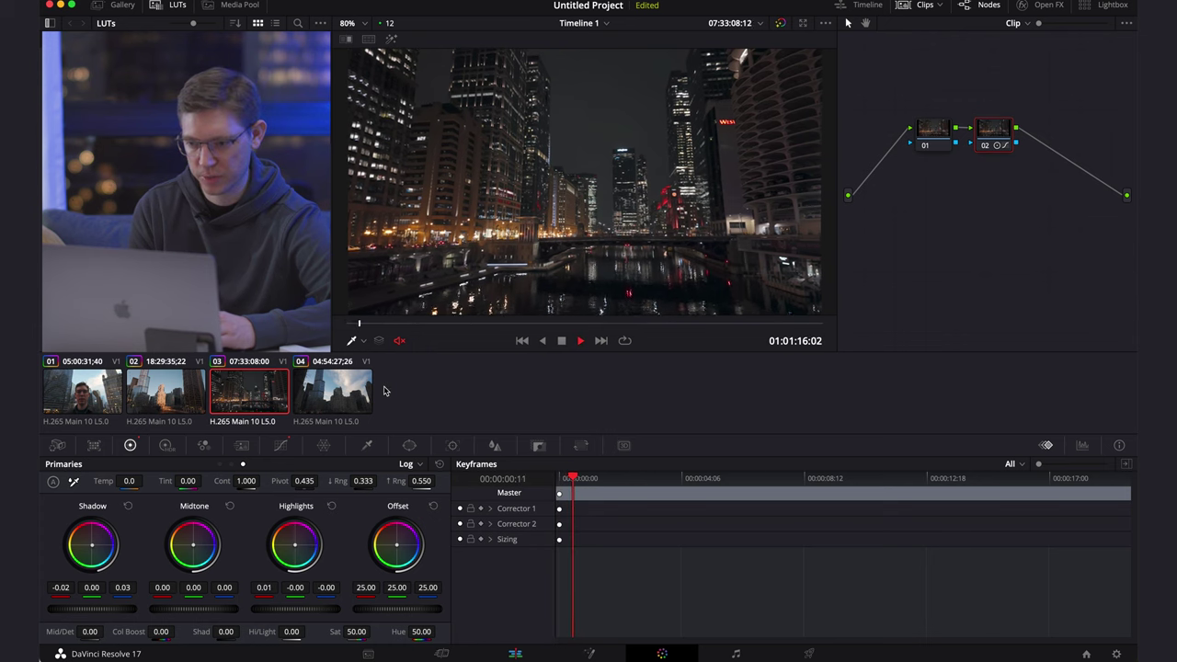
key("space")
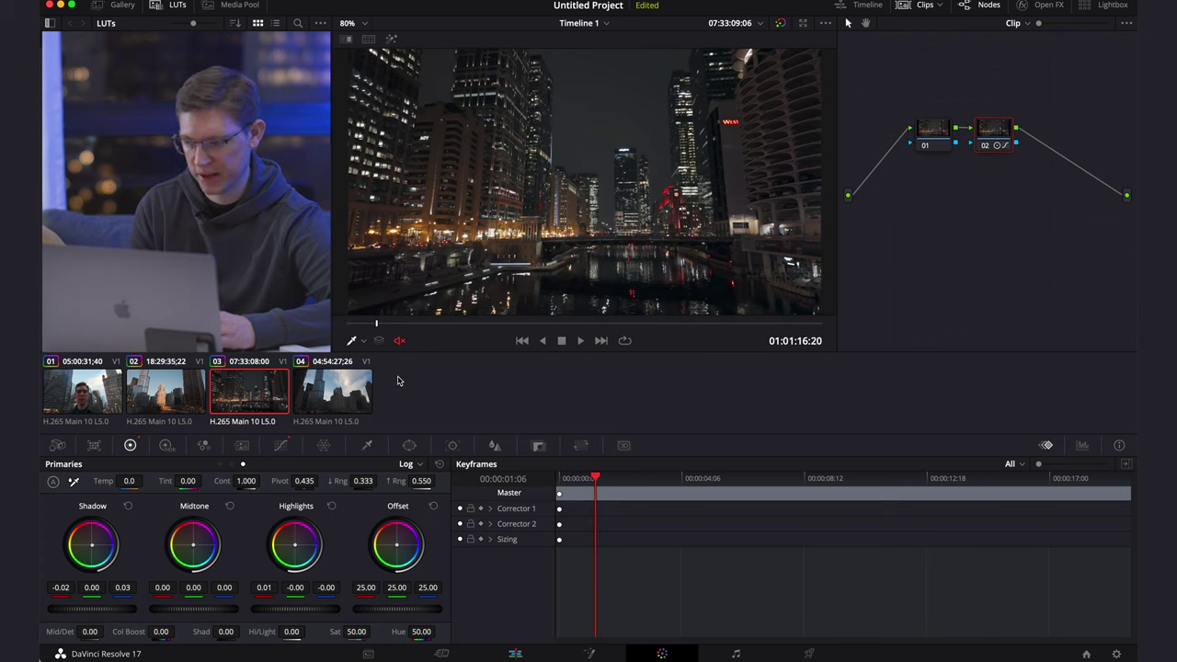
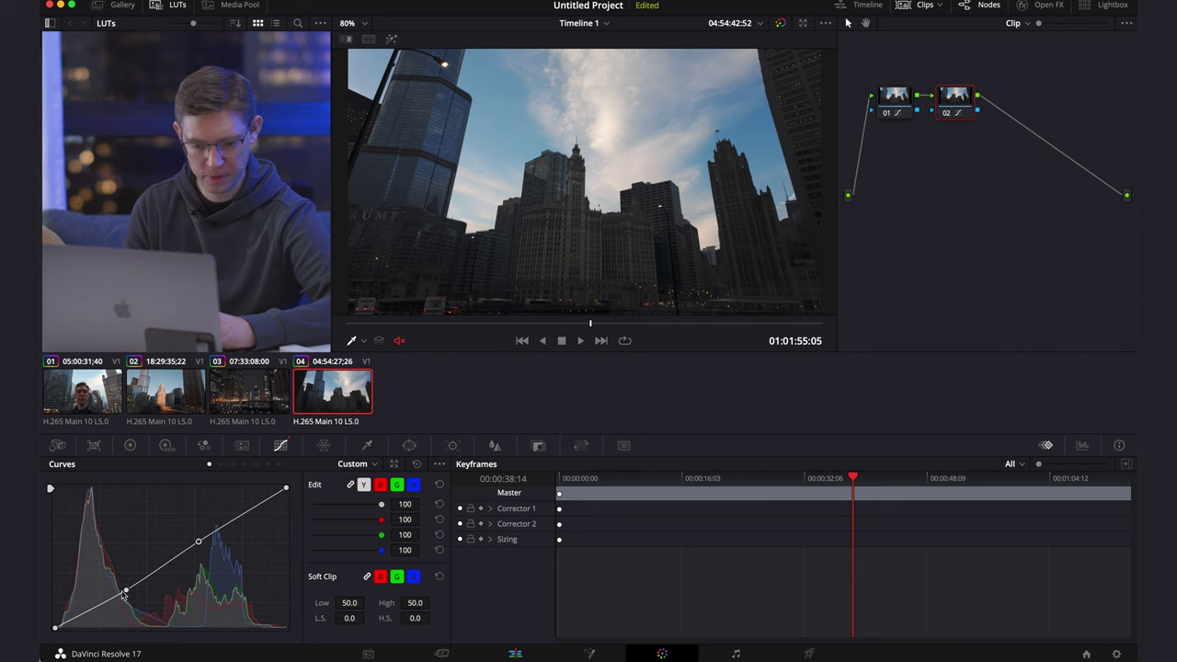
- Raise the lower control point slightly on node 02's custom curve for clip 04 and add a serial node after it
left_click_drag(126, 595, 126, 592)
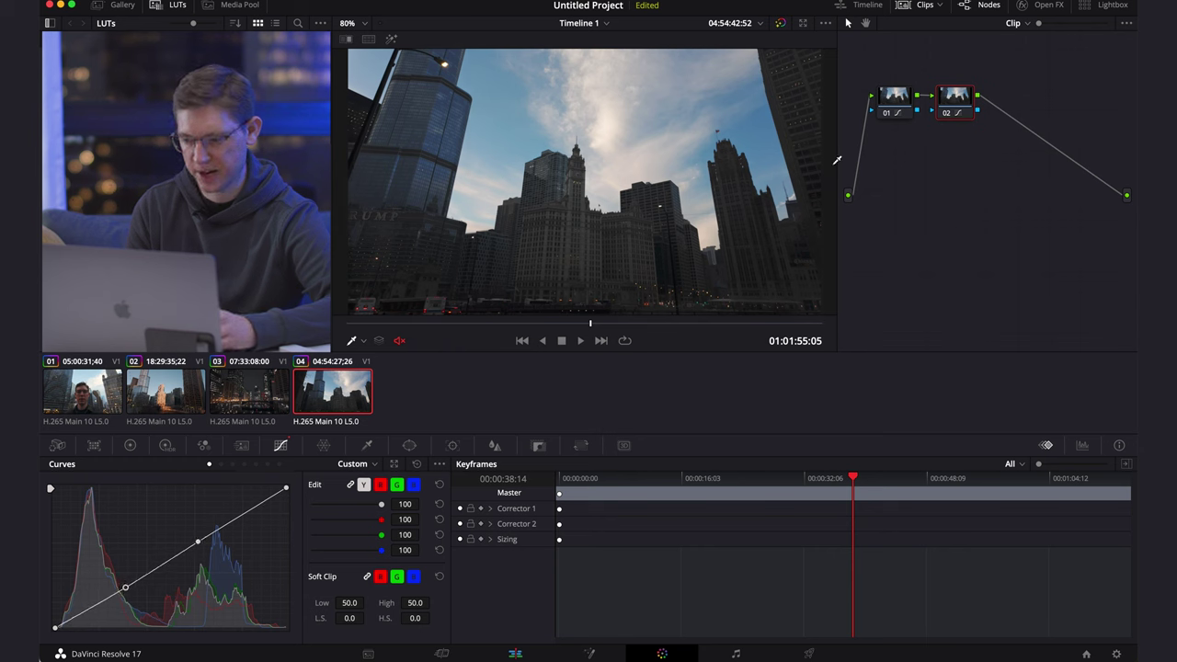
key("alt+s")
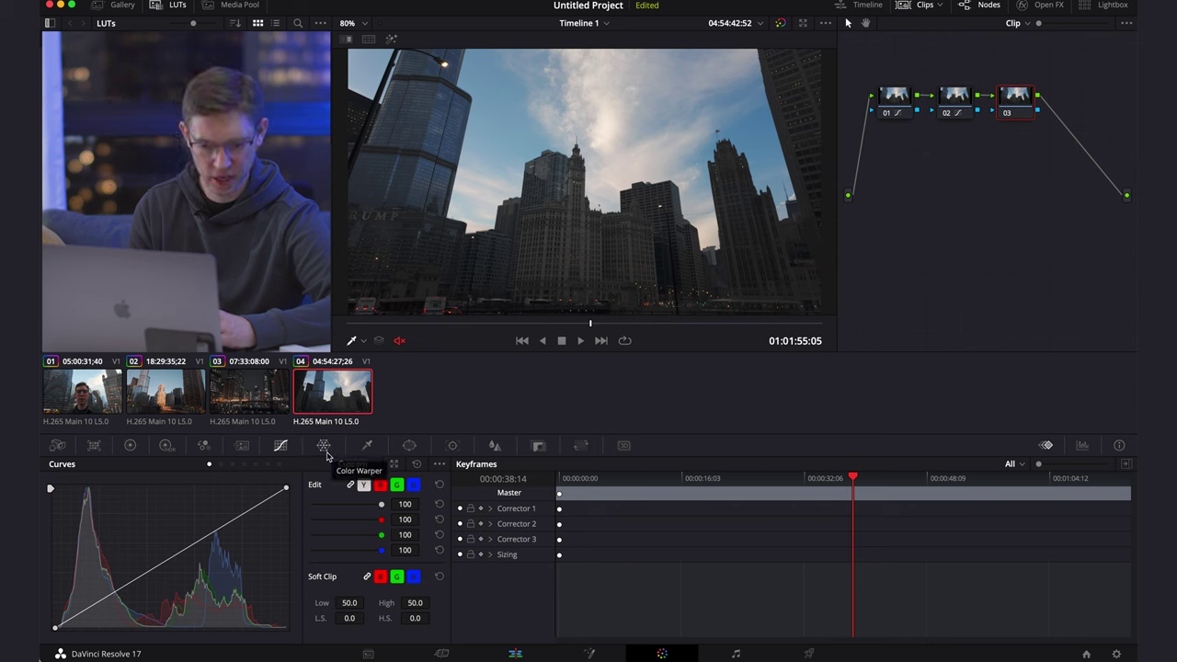
- Raise the saturation of node 02 on clip 04 to 61.60 in the primaries
left_click(128, 446)
left_click(956, 99)
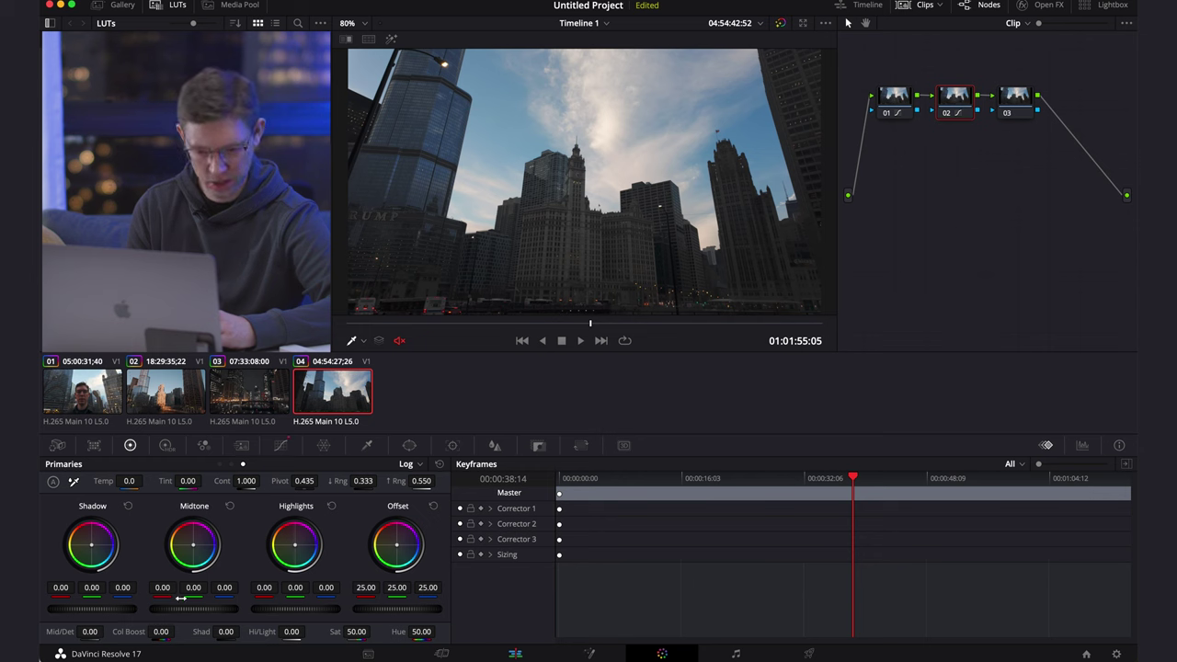
left_click_drag(331, 632, 373, 632)
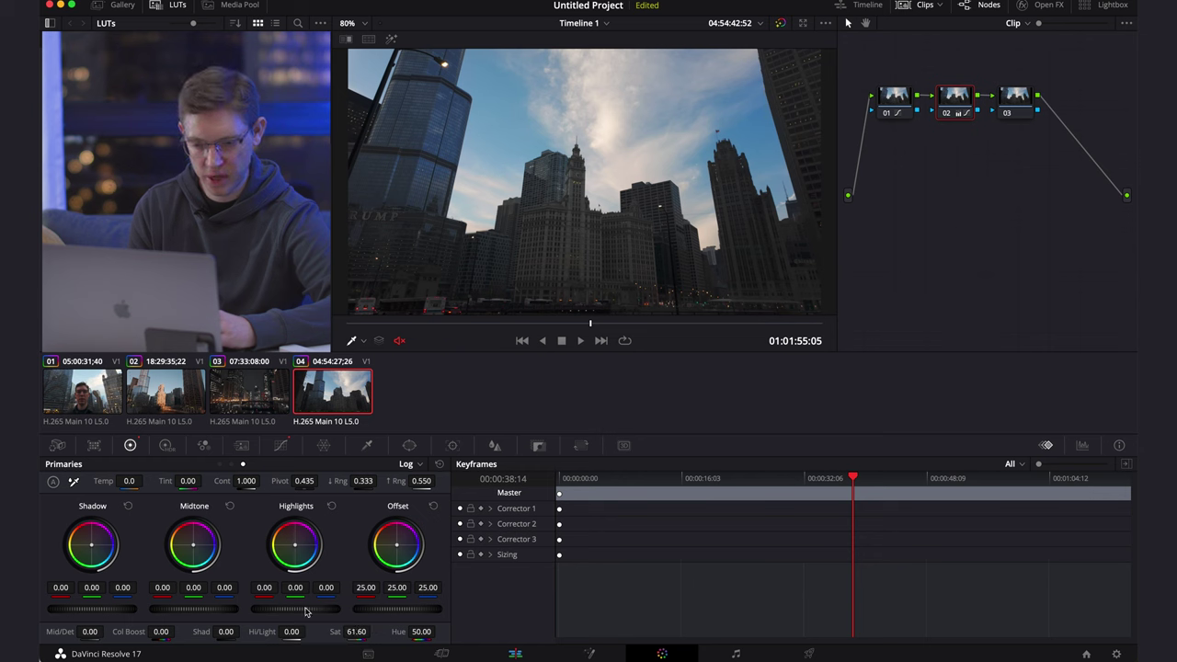
- Sample the blue sky for node 03's Hue Vs Sat curve and lower its saturation to 0.70 at input hue 102.27
left_click(1019, 98)
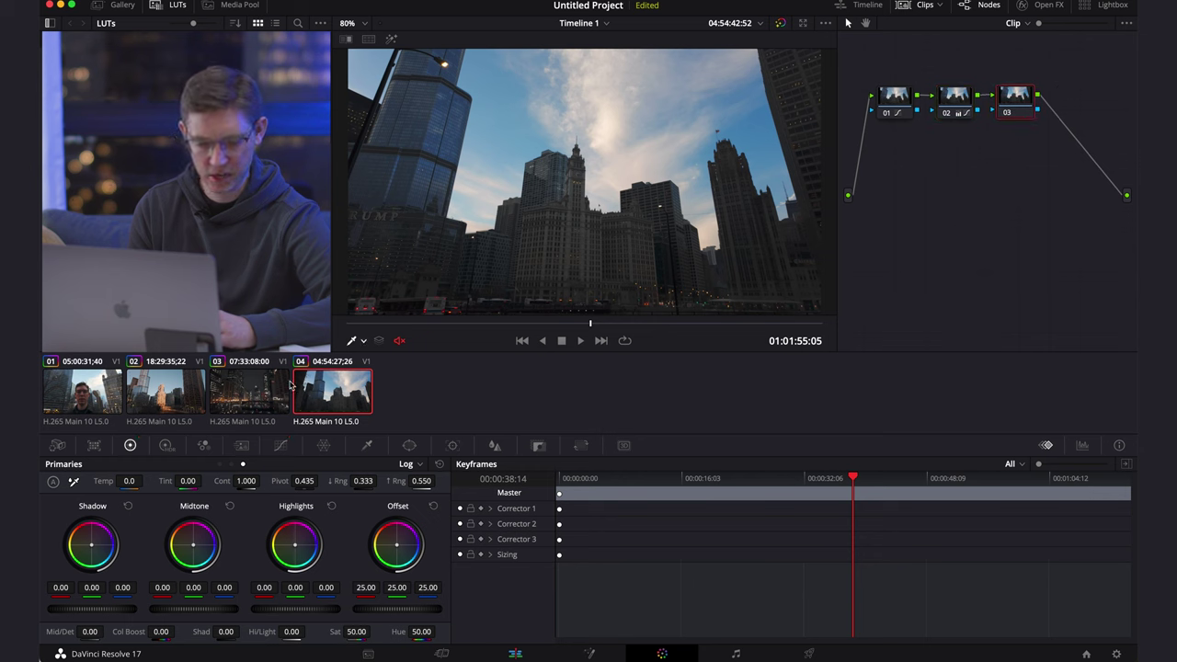
left_click(296, 447)
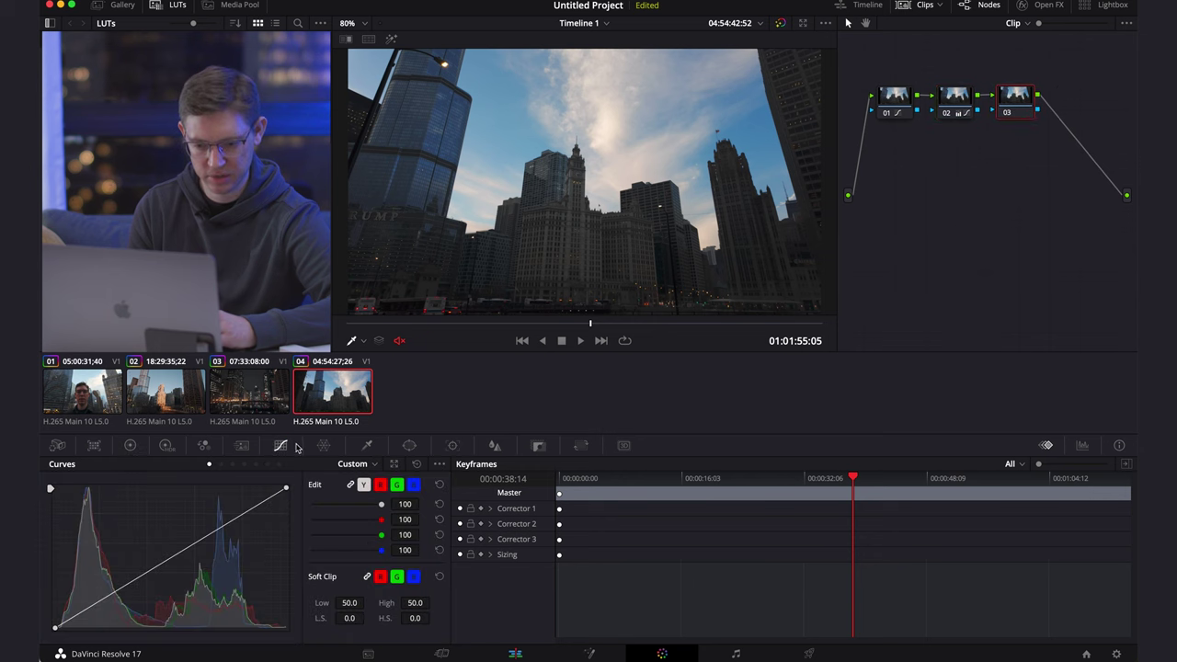
left_click(221, 465)
left_click(232, 465)
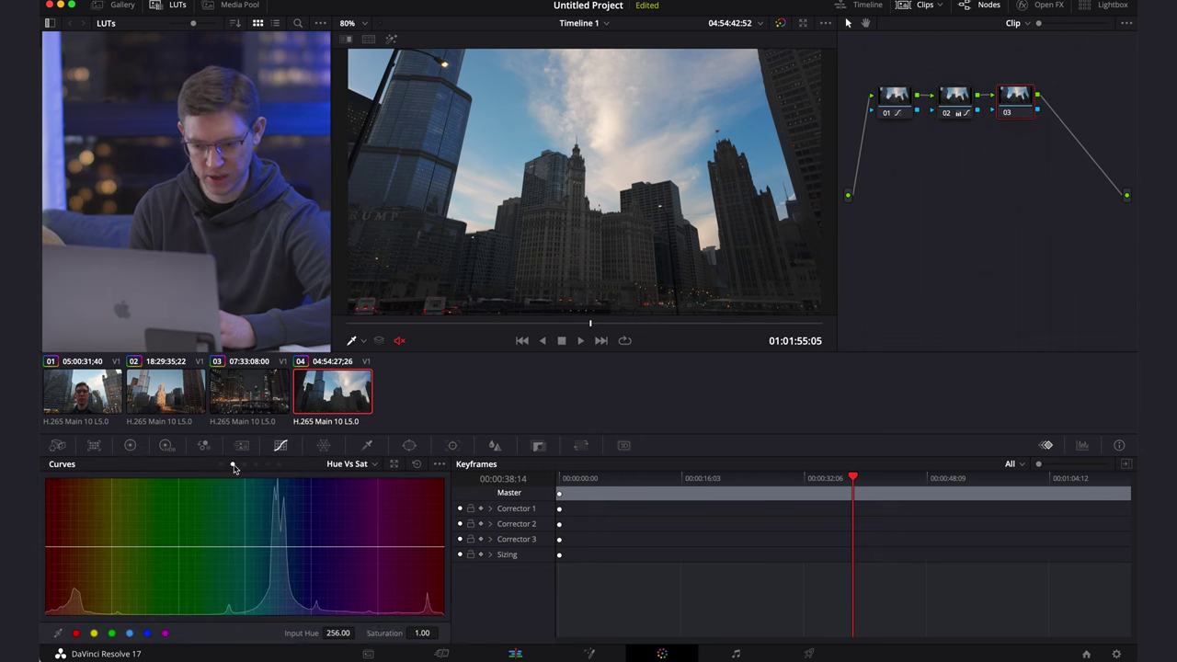
left_click(340, 467)
left_click(340, 468)
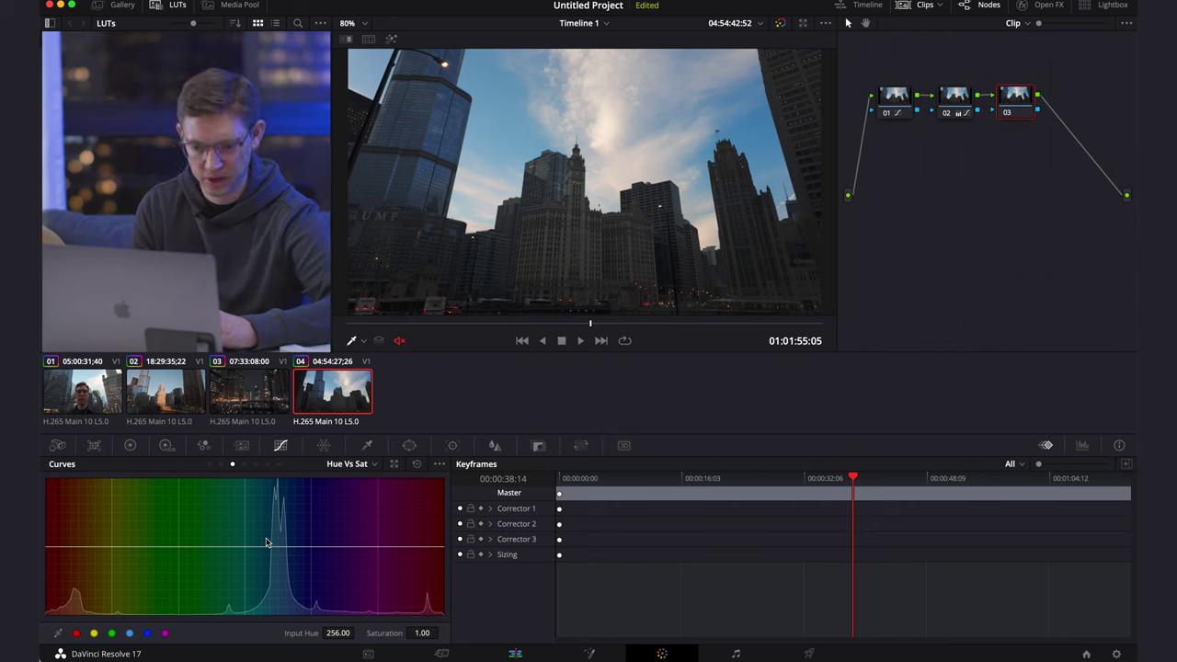
left_click(749, 126)
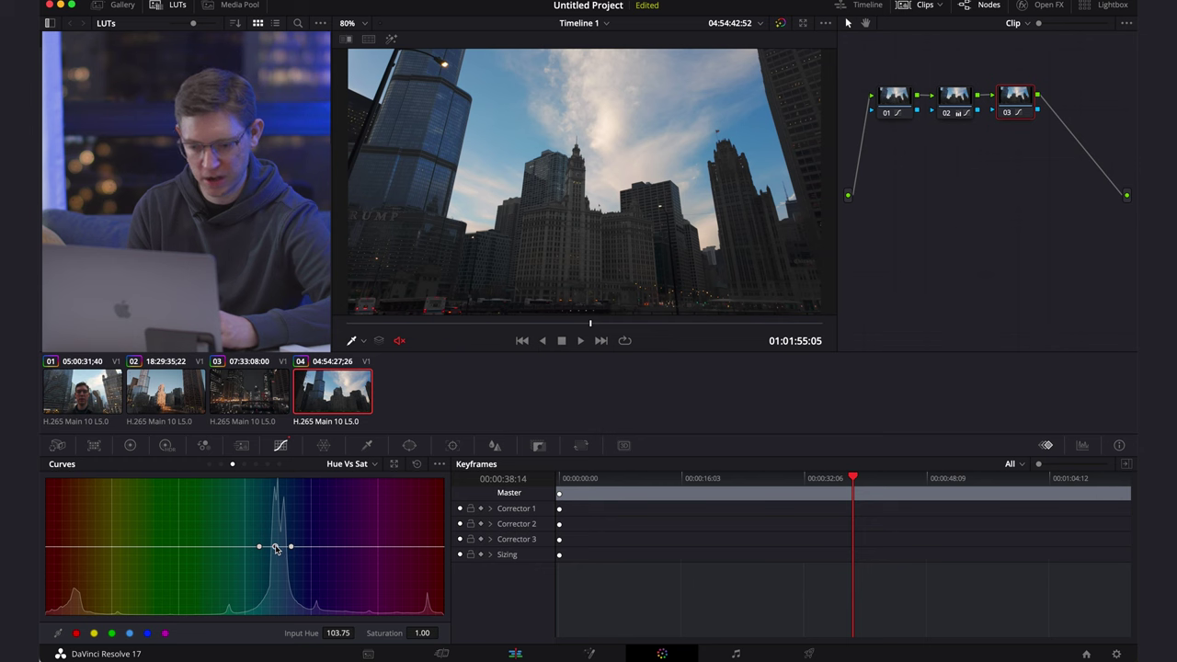
mouse_move(275, 548)
left_mouse_down()
mouse_move(273, 579)
mouse_move(273, 566)
left_mouse_up()
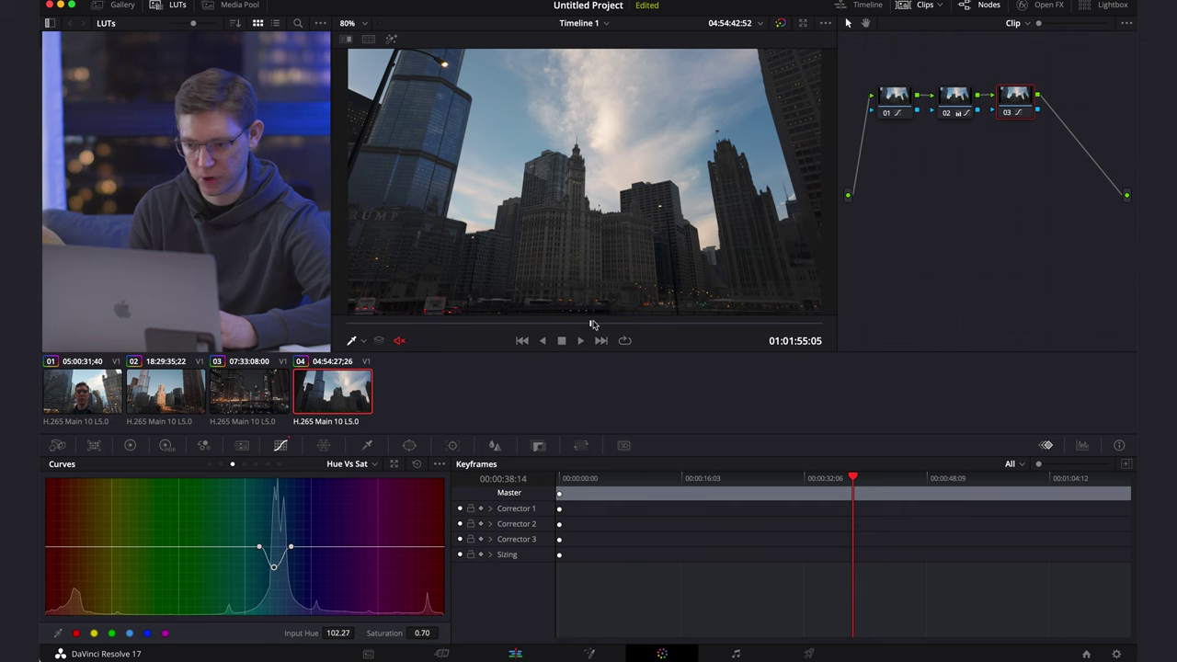
- Play clip 04 briefly to the street view with the passing car and lift the shadows slightly in node 03's custom curve
key("space")
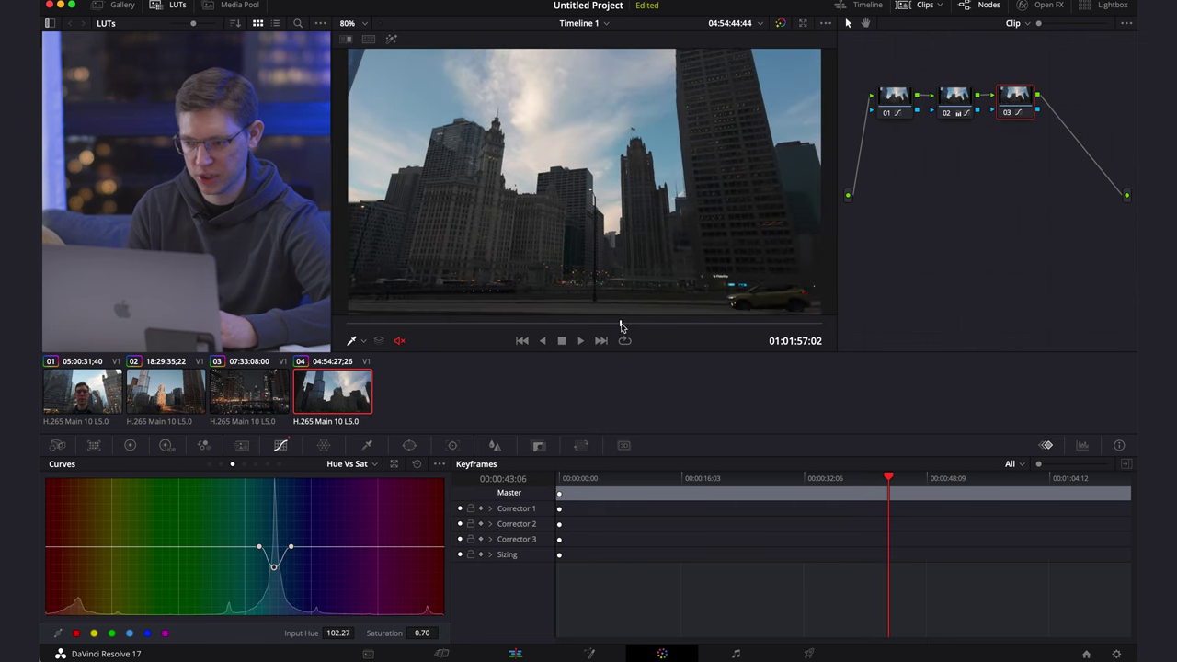
key("space")
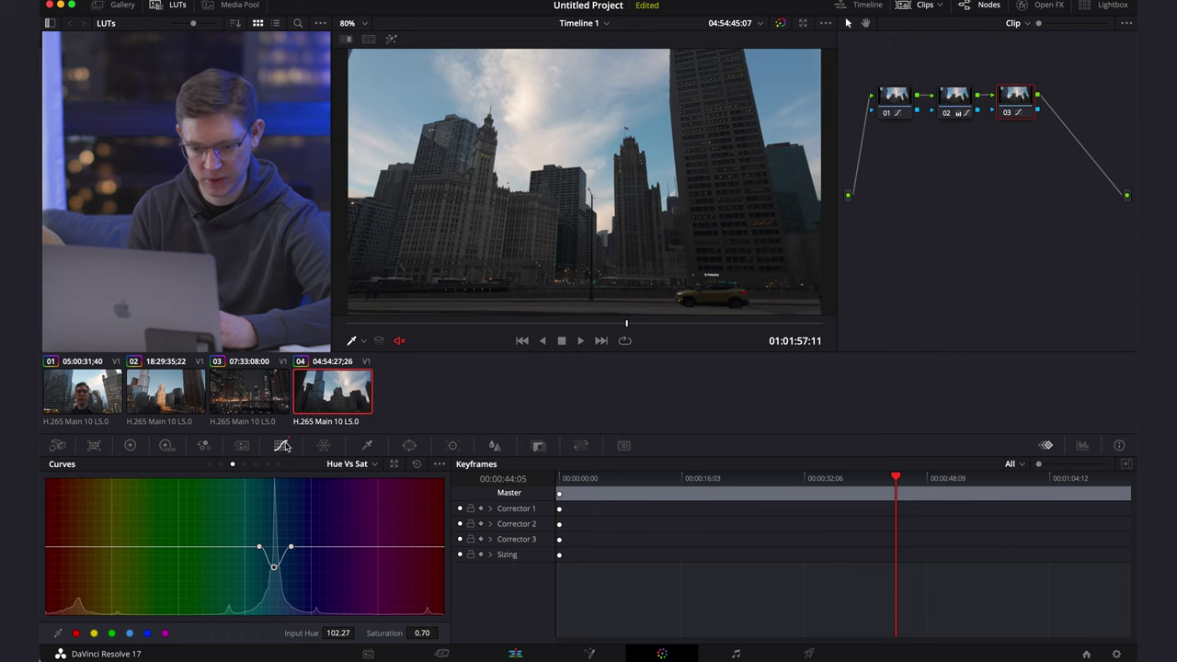
left_click(209, 465)
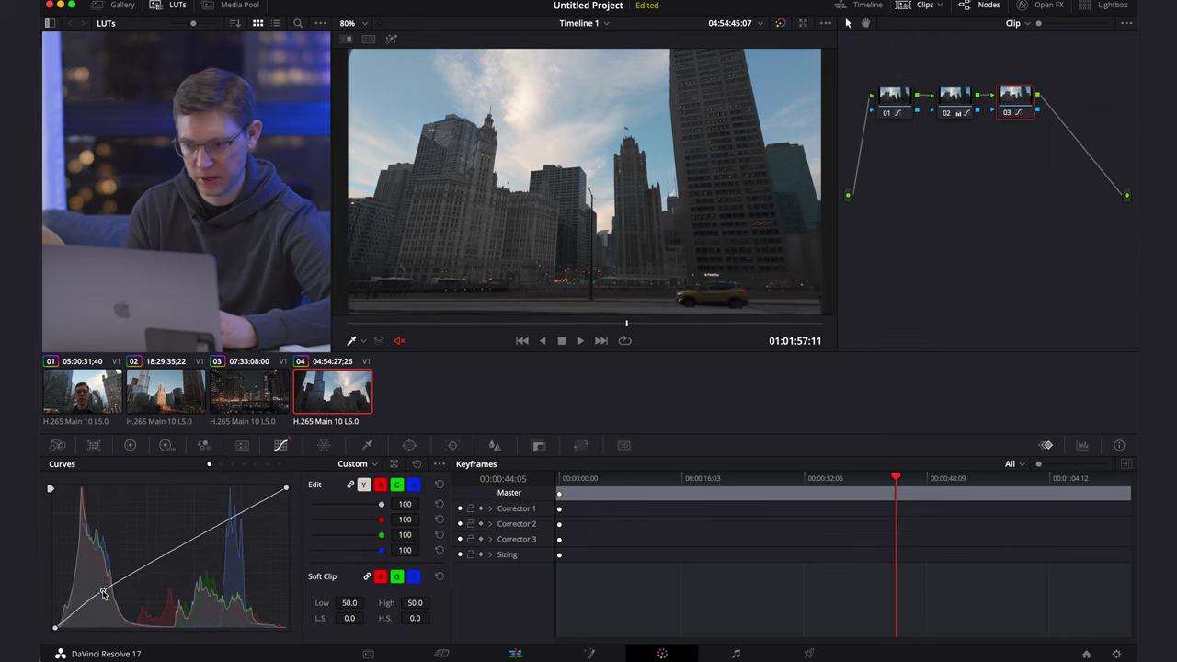